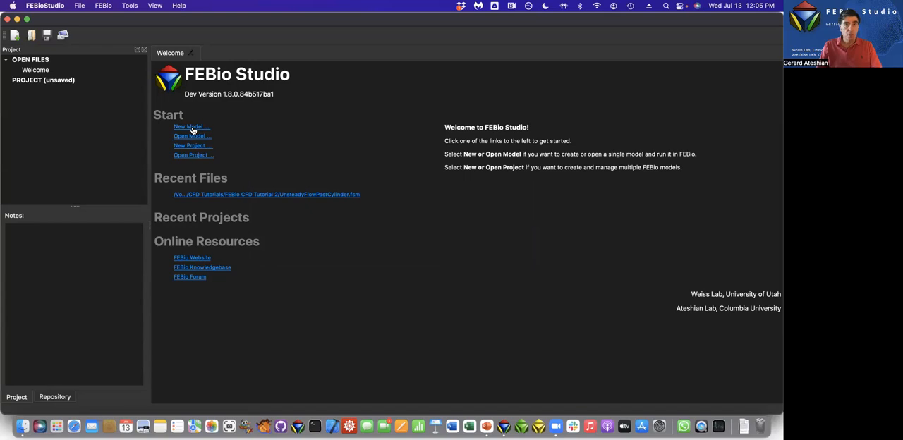
Create a new model for Fluid Mechanics analysis.
left_click(192, 130)
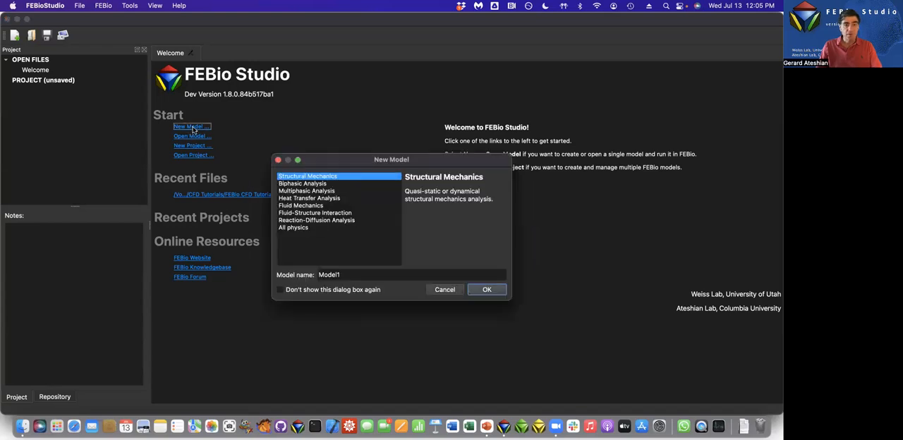
left_click(294, 206)
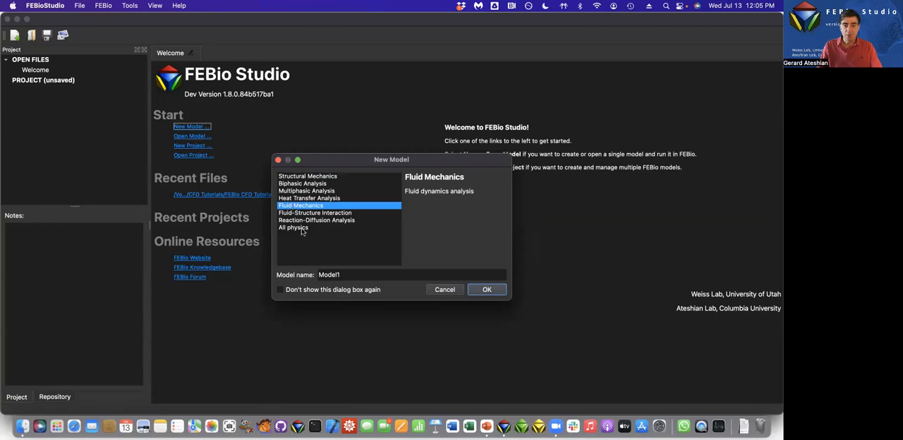
left_click(486, 290)
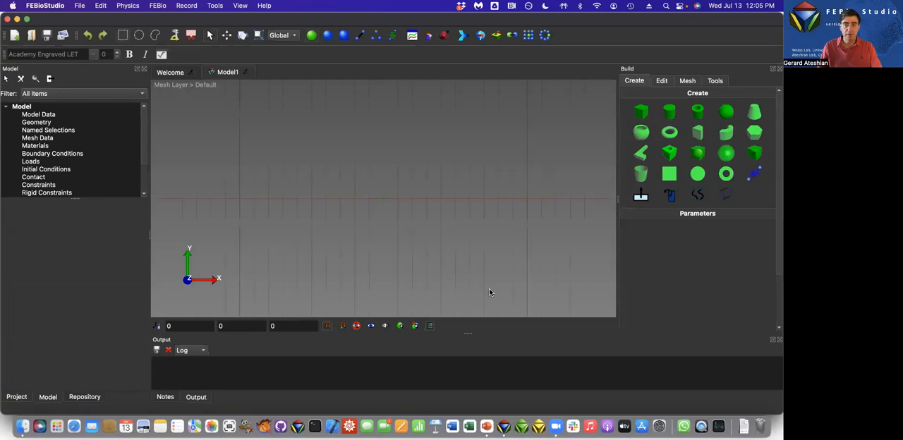
Set the unit system of the current model to SI in the program preferences.
left_click(37, 6)
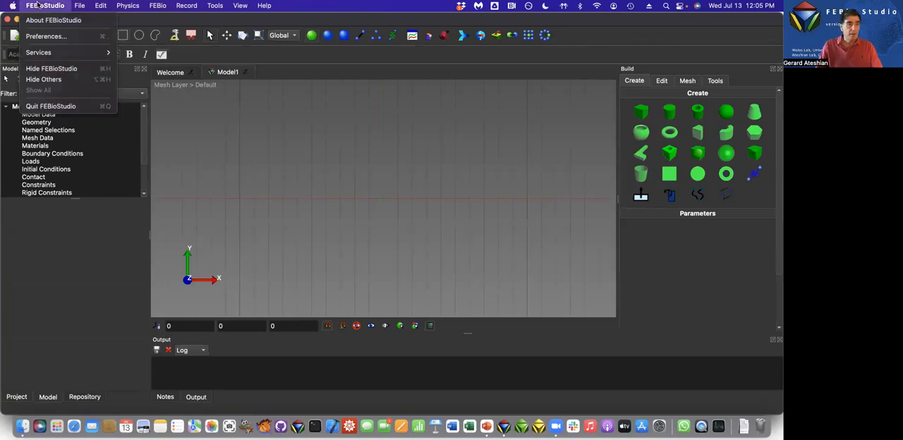
left_click(35, 38)
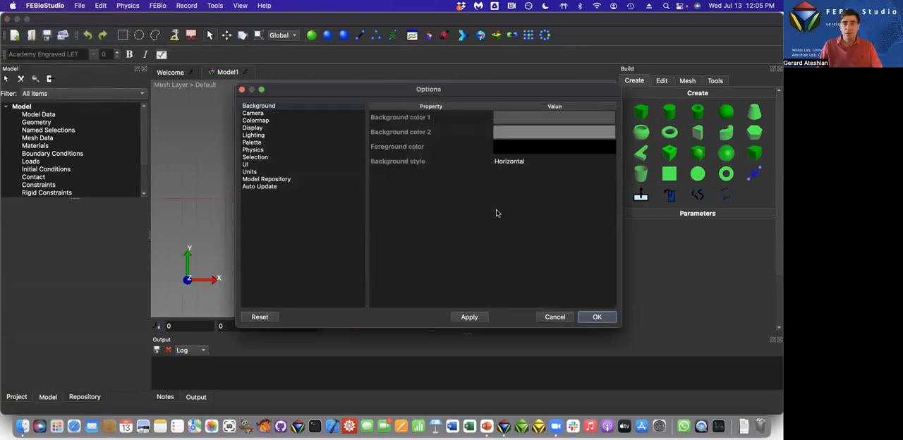
left_click(248, 172)
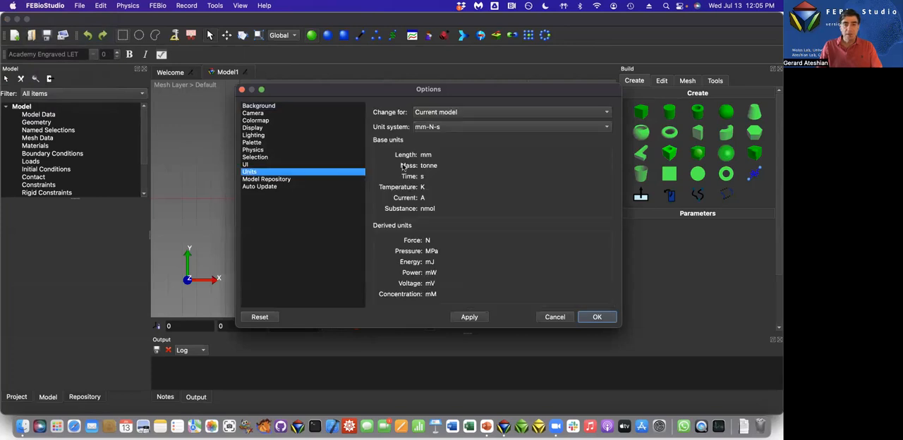
left_click(443, 127)
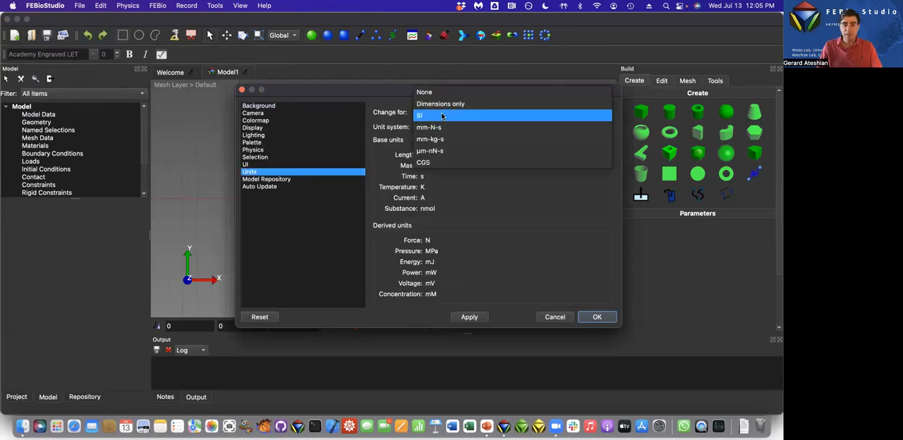
left_click(441, 114)
left_click(607, 319)
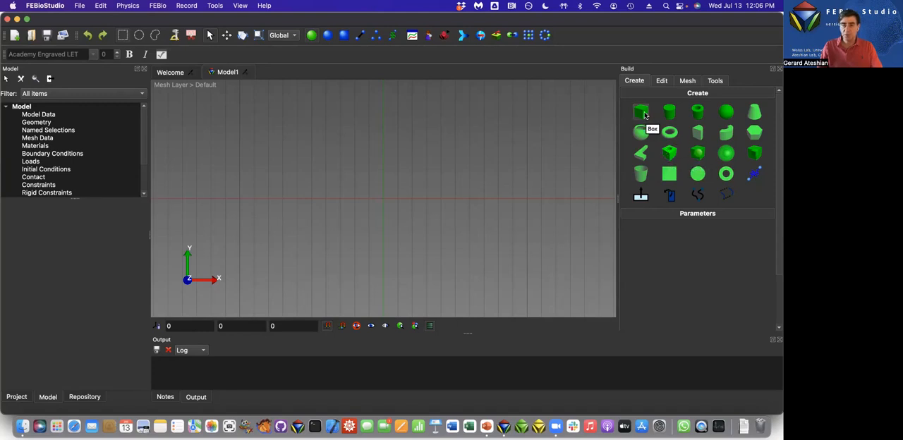
Create a Cylinder in Box primitive at the origin with width 0.16 m, height 0.16 m, depth 0.005 m and radius 0.005 m.
left_click(670, 153)
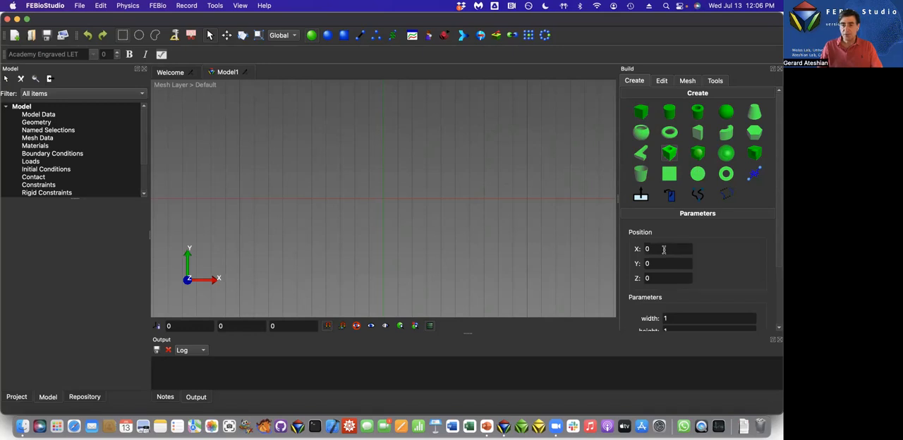
scroll(718, 260, "down", 3)
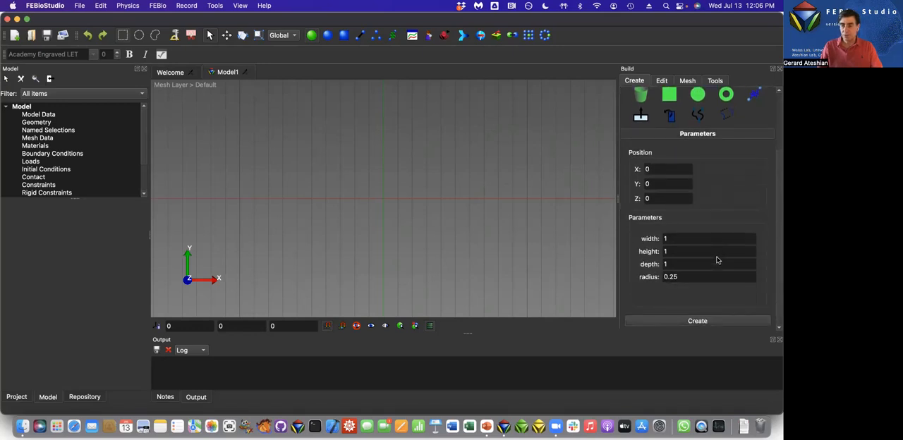
double_click(681, 240)
type("0.16")
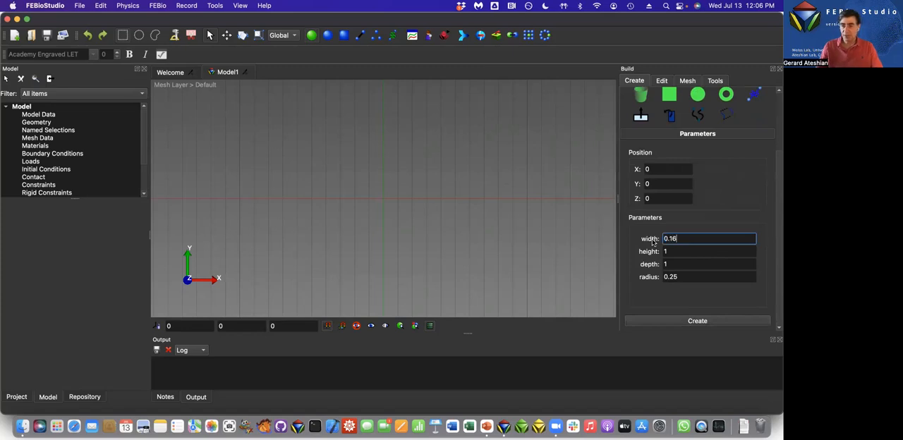
key("Tab")
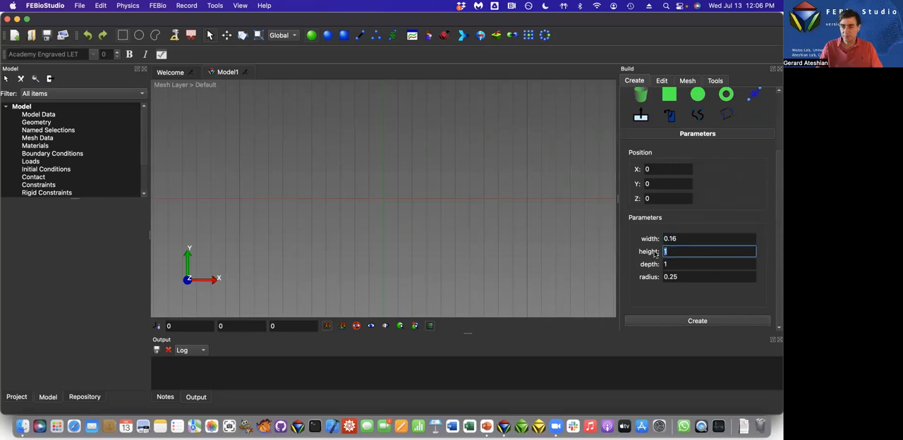
type("0.16")
key("Tab")
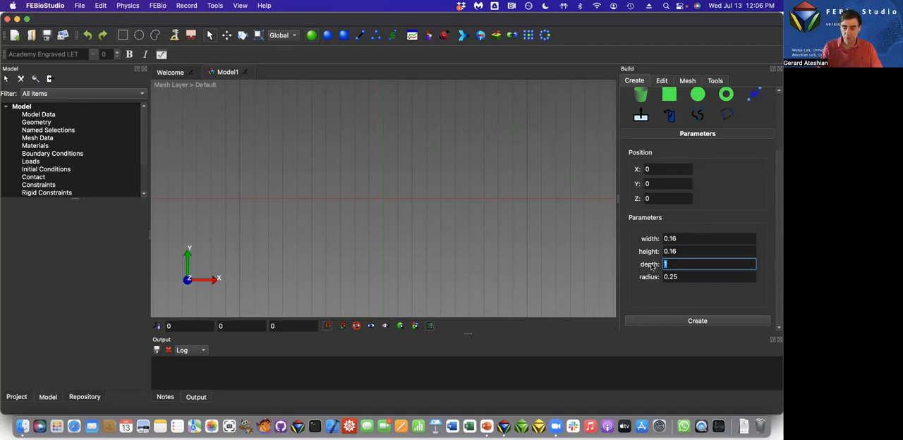
type("5")
left_click(680, 276)
left_click_drag(680, 276, 669, 277)
type("00")
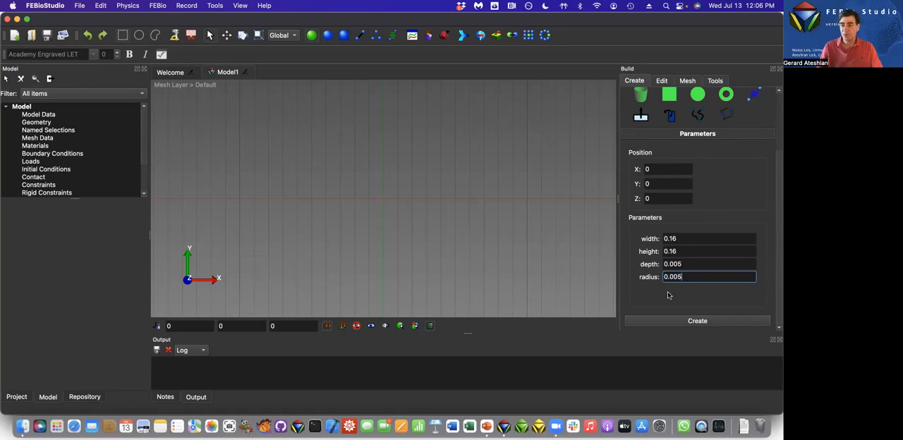
left_click(683, 321)
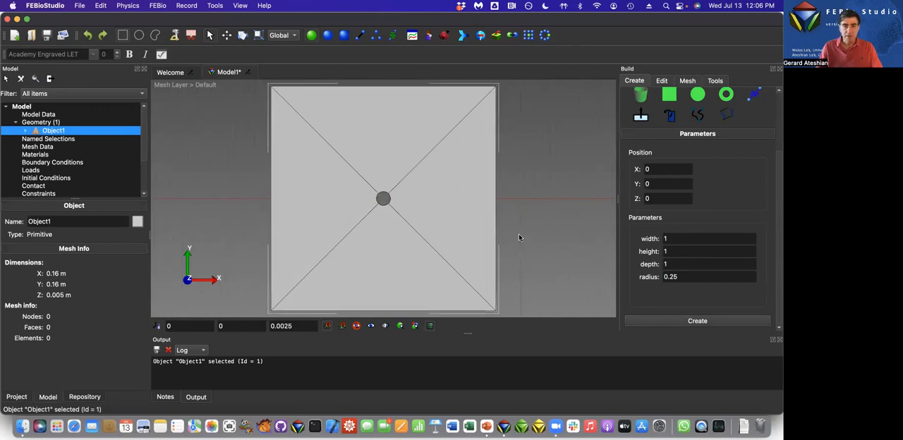
Set the cylinder-in-box mesh divisions to Nx 50, Ny 50 and Nz 1.
left_click(689, 82)
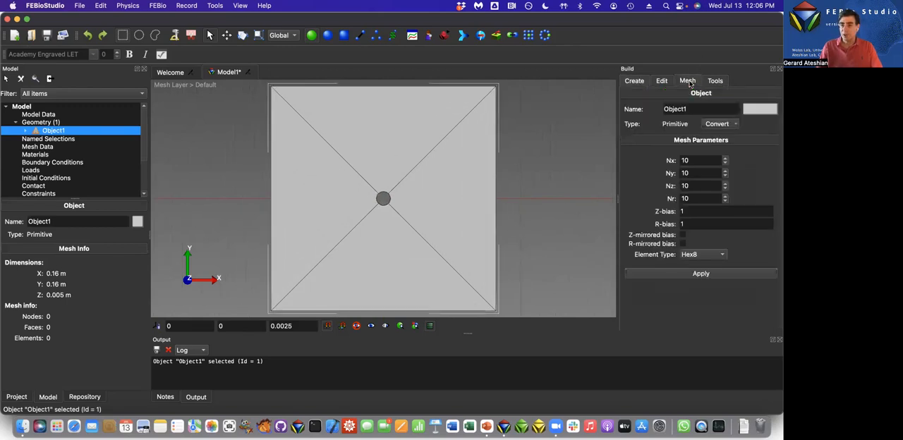
left_click_drag(690, 161, 666, 161)
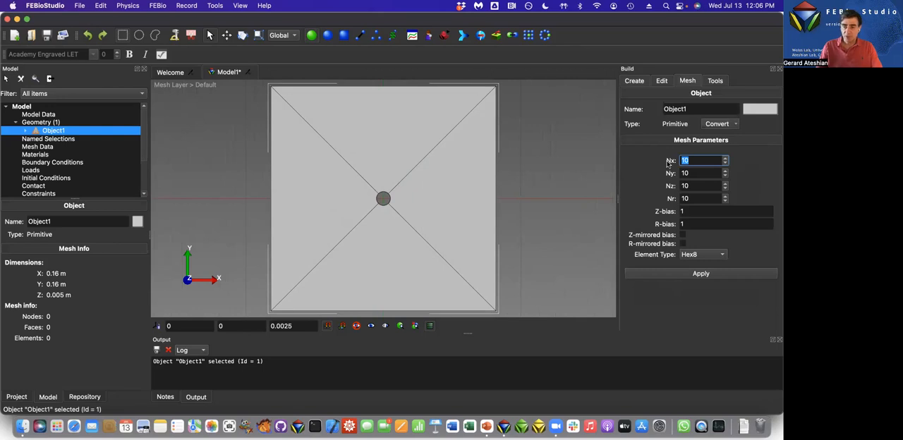
type("50")
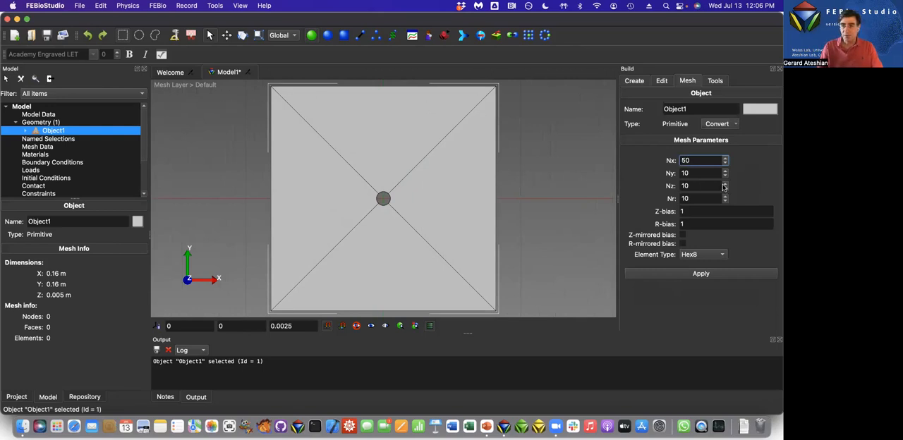
left_click_drag(697, 173, 670, 186)
type("50")
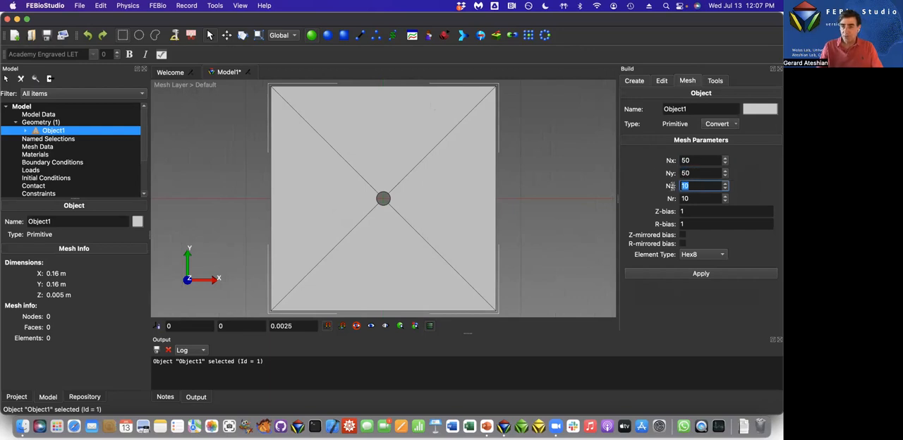
type("1")
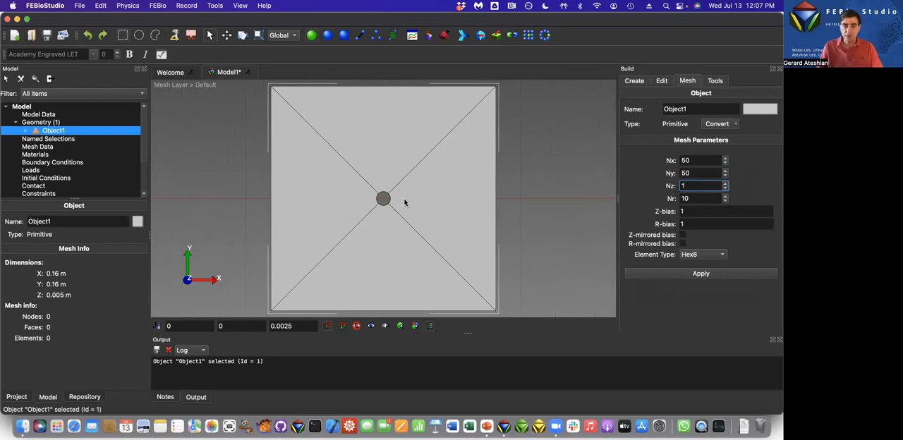
Set the mesh's Nr to 50 and R-bias to 0.93, and generate the Hex8 mesh of the cylinder-in-box object.
double_click(684, 224)
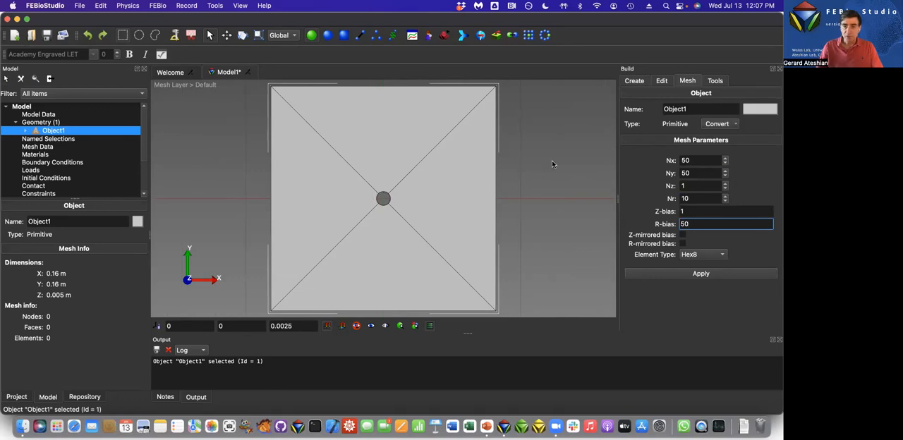
double_click(689, 199)
type("50")
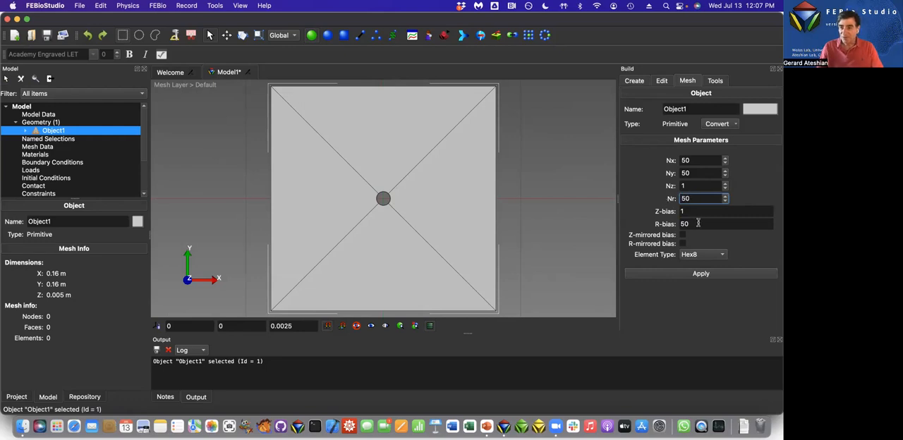
left_click_drag(699, 224, 659, 224)
type("0.93")
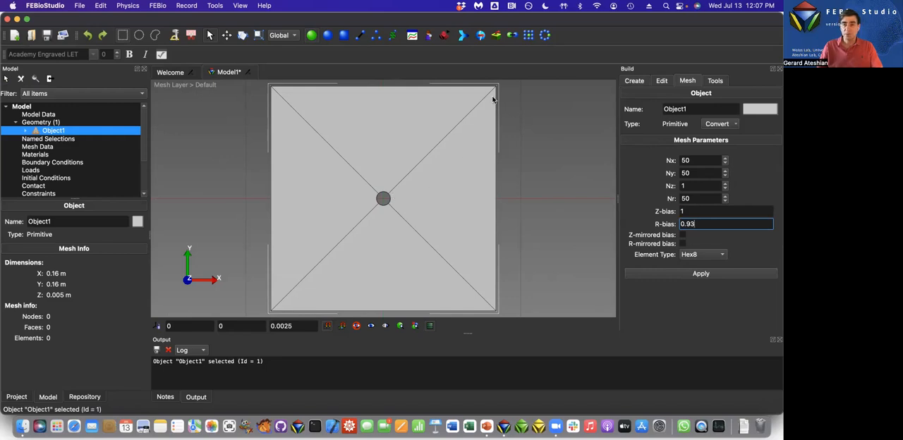
left_click(683, 275)
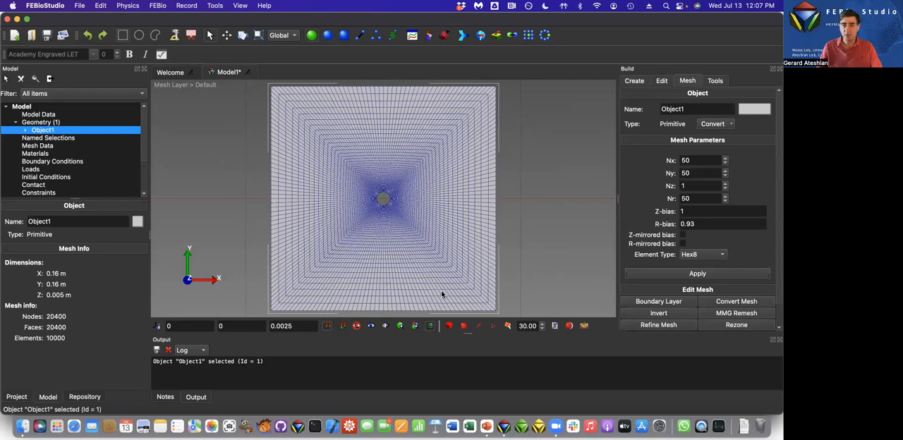
Switch the view to orthographic projection and examine the mesh refinement around the central cylinder hole.
scroll(384, 208, "up", 2)
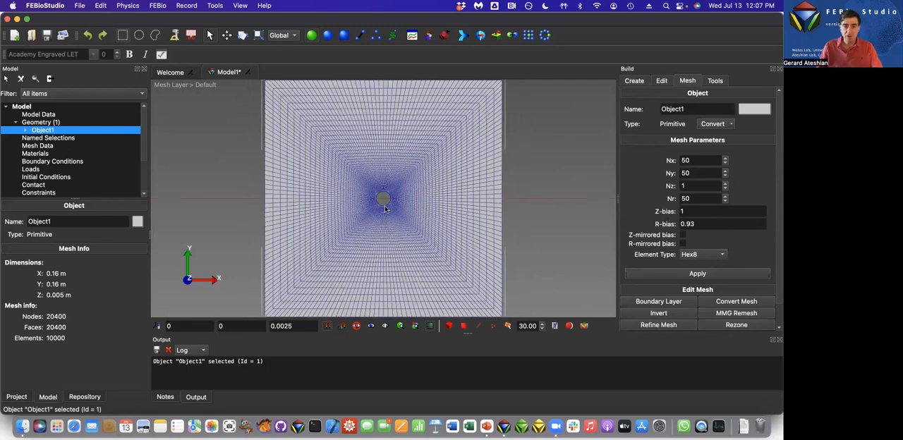
scroll(388, 191, "up", 3)
scroll(375, 275, "up", 2)
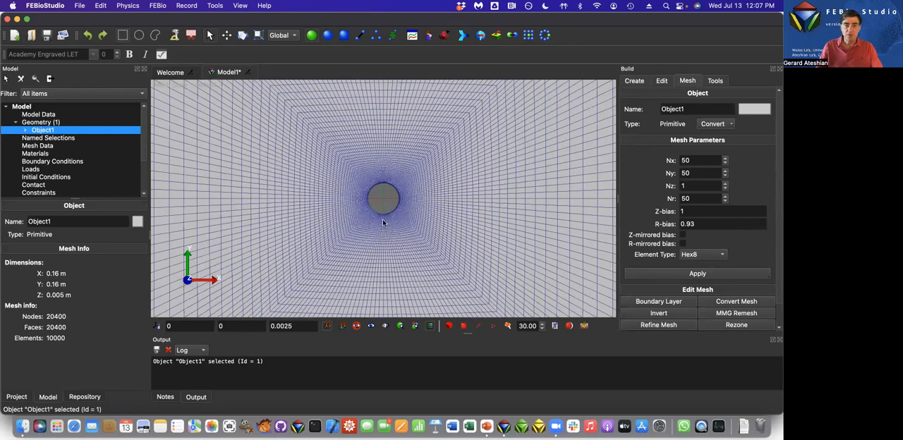
scroll(383, 223, "up", 2)
scroll(385, 209, "up", 2)
right_click(385, 208)
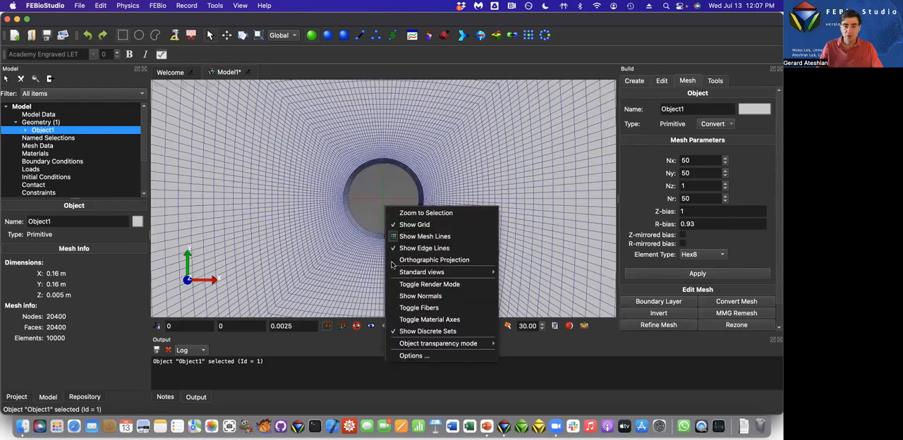
left_click(393, 261)
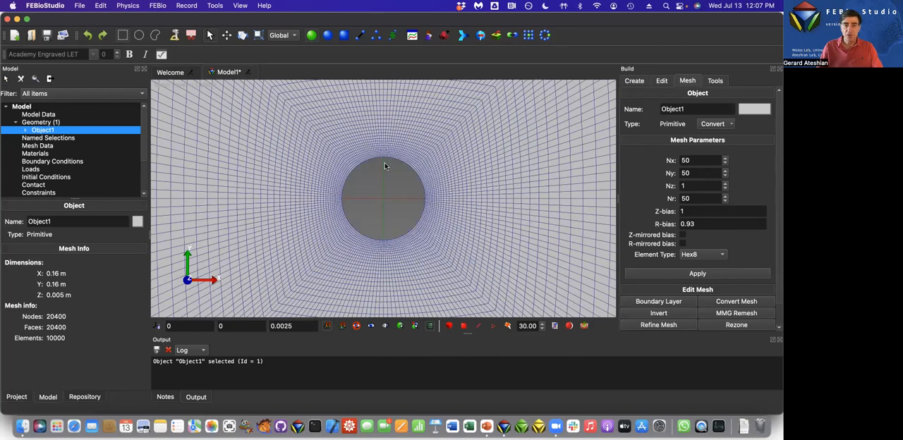
scroll(381, 212, "down", 3)
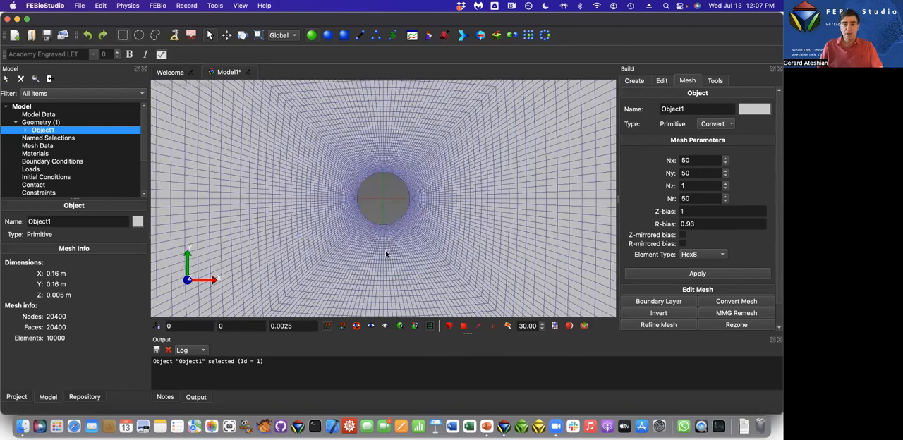
scroll(395, 268, "down", 2)
scroll(423, 218, "down", 2)
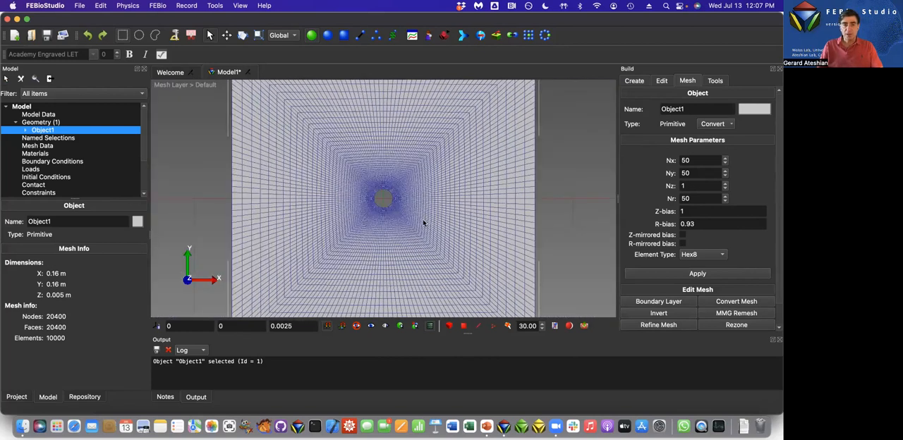
scroll(423, 226, "down", 2)
scroll(425, 224, "down", 2)
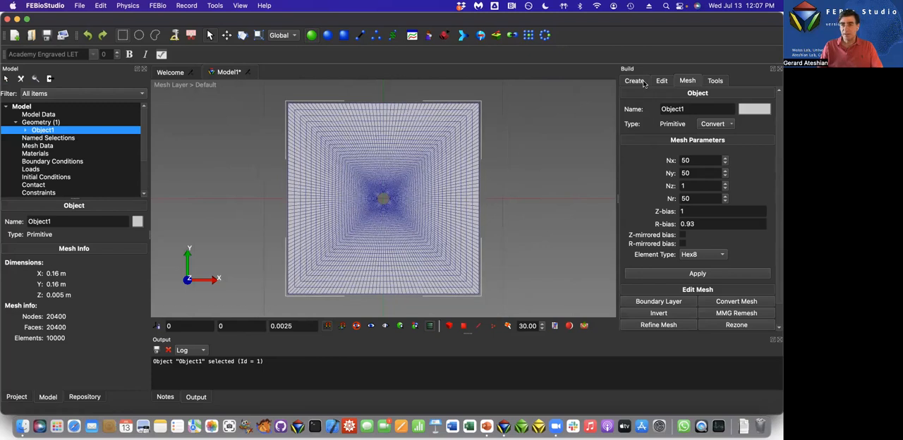
Create a box primitive at X 0.16 m with width 0.16 m, height 0.16 m and depth 0.005 m, adjoining the cylinder domain.
left_click(643, 81)
scroll(734, 177, "up", 3)
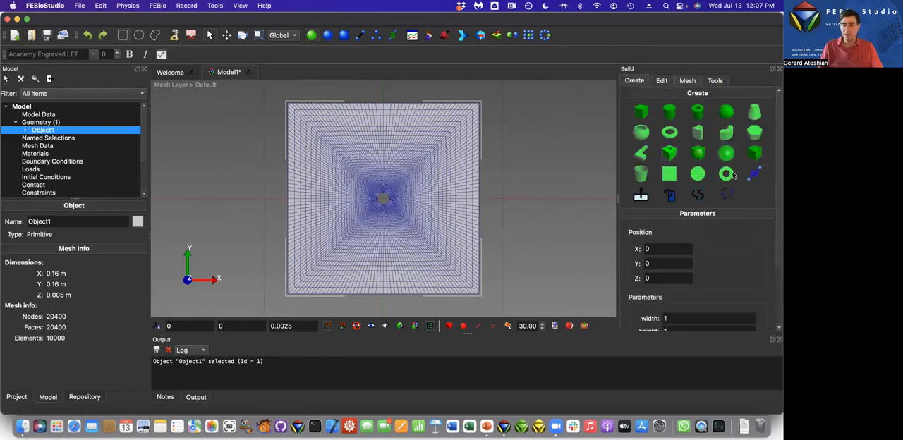
left_click(642, 111)
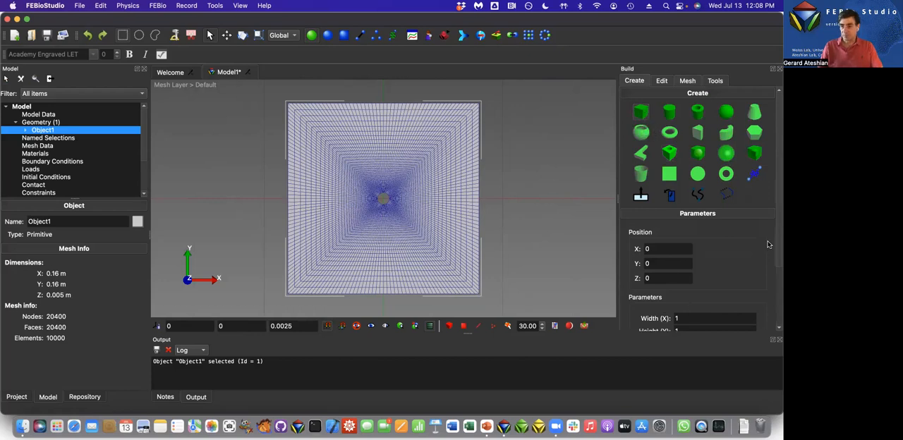
left_click_drag(779, 237, 776, 291)
left_click(679, 238)
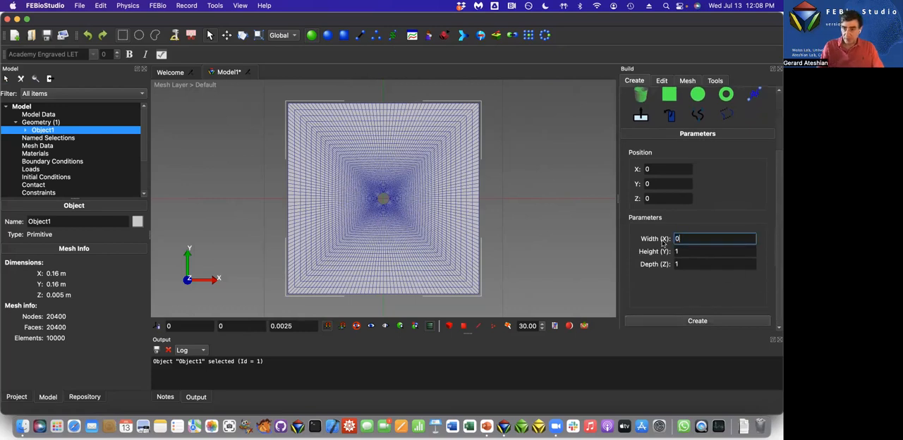
key("Tab")
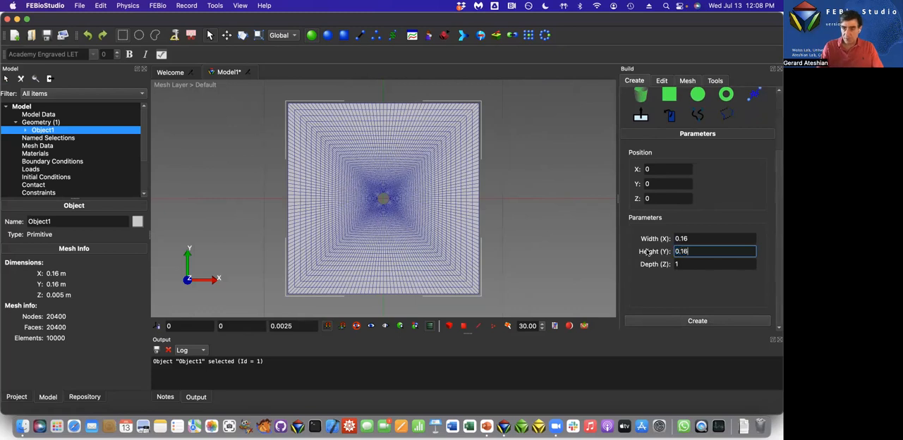
key("Tab")
type("0.005")
left_click(657, 168)
type(".16")
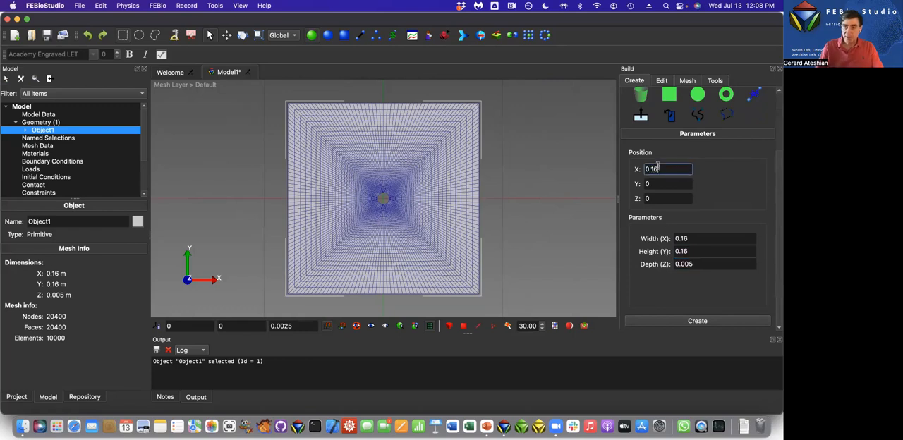
left_click(706, 324)
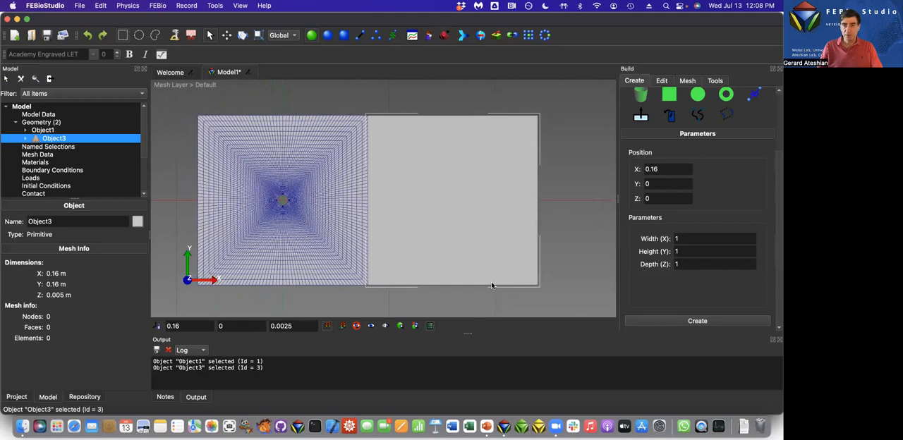
Generate a regular Hex8 mesh on the new box with Nx 50, Ny 50 and Nz 1.
left_click(691, 84)
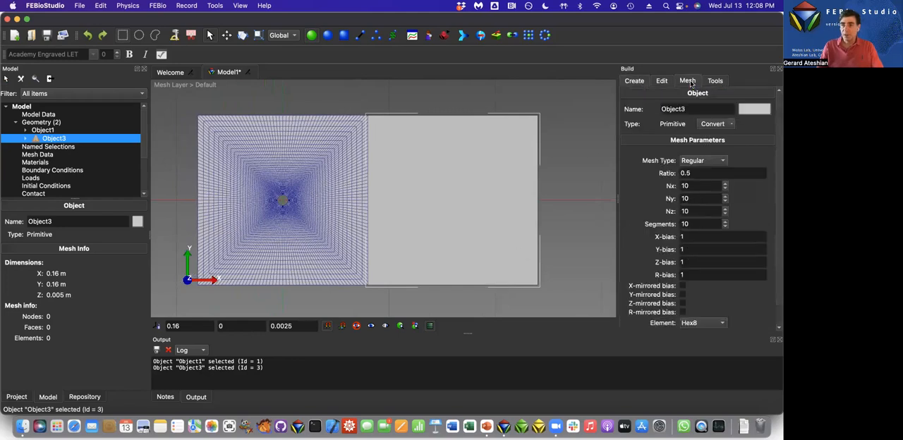
double_click(689, 185)
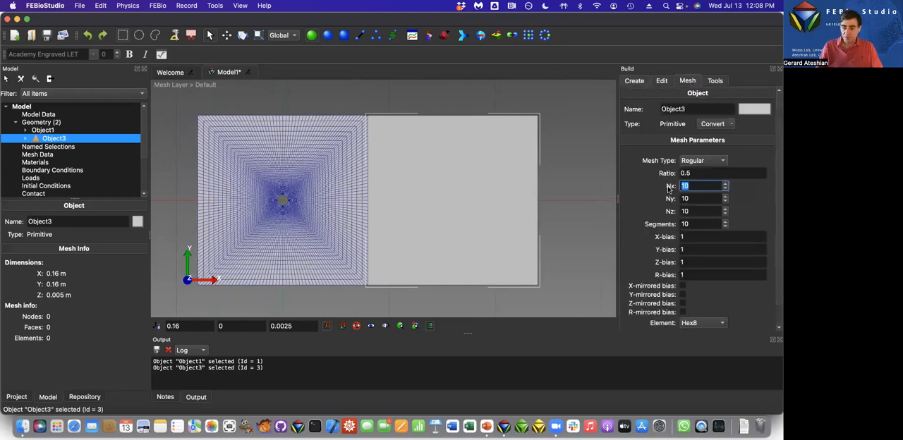
type("50")
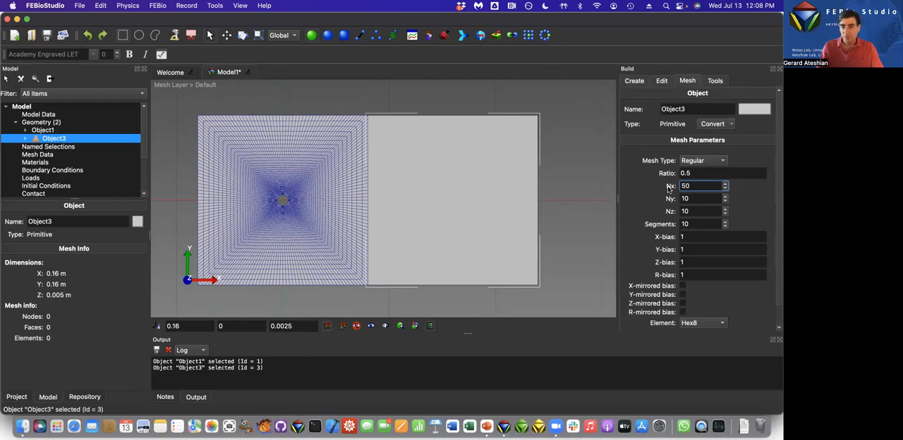
key("Tab")
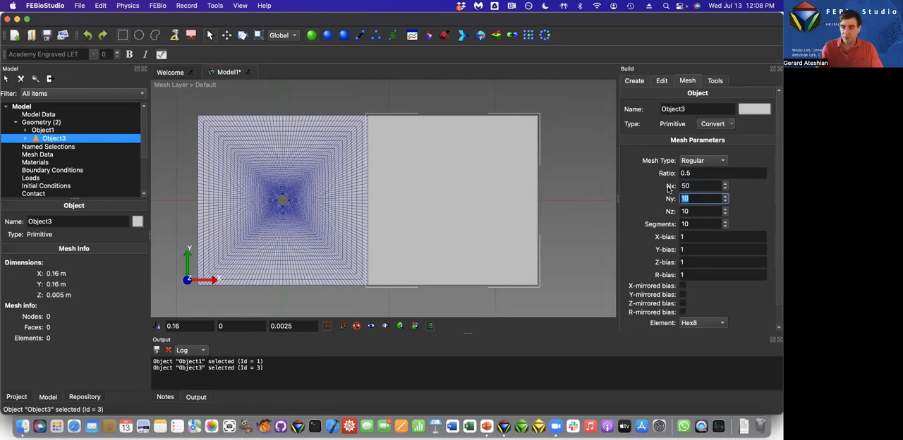
key("Tab")
type("1")
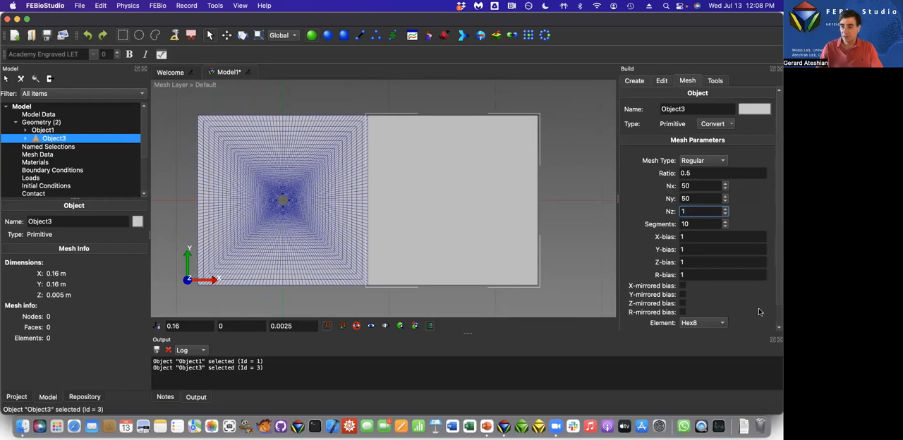
scroll(760, 312, "down", 1)
left_click(696, 323)
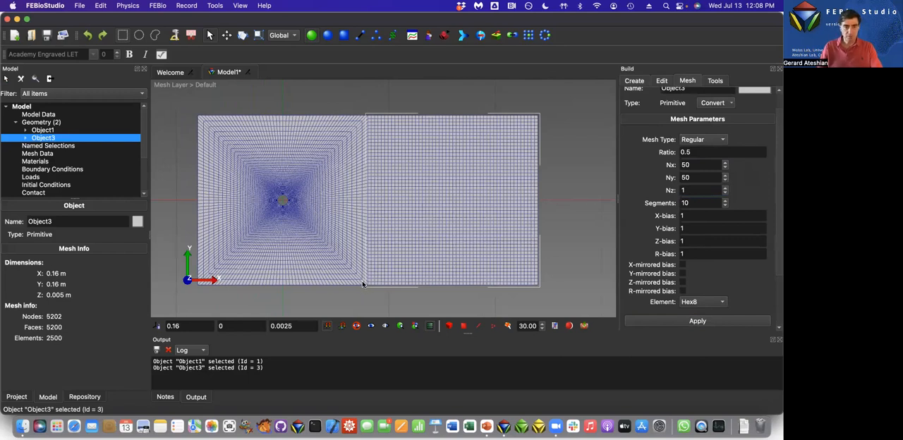
Merge the cylinder-in-box and the adjoining box into one object, welding nodes with a tolerance of 1e-06.
left_click(337, 132, "shift")
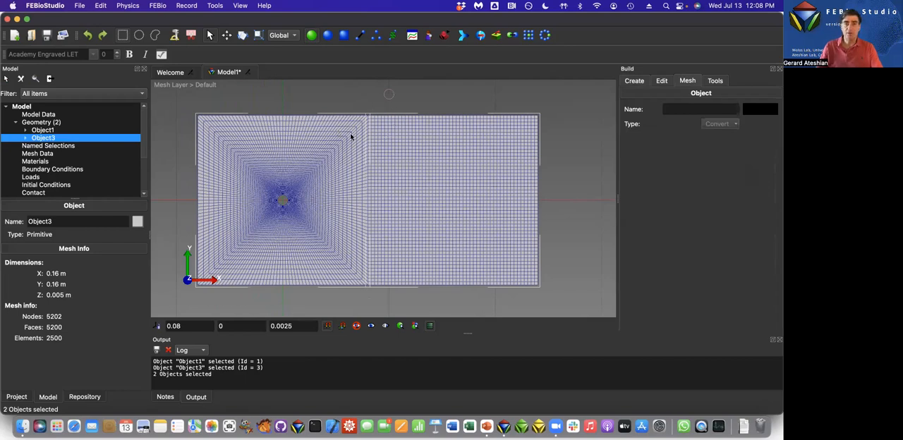
left_click(463, 38)
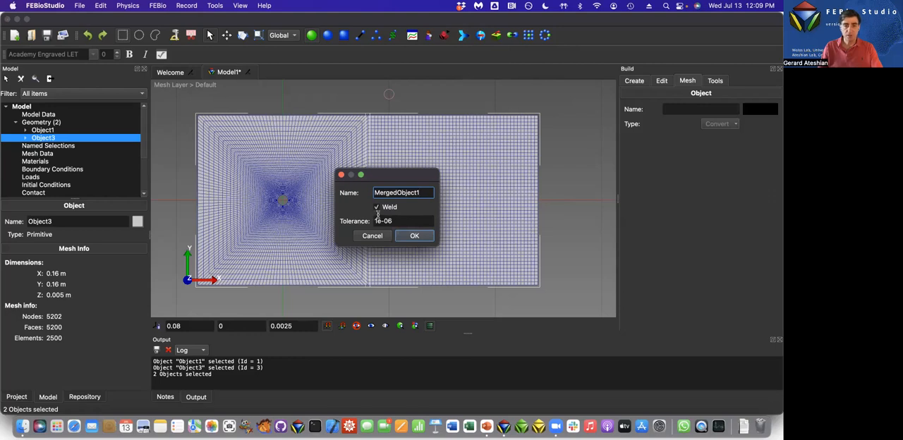
left_click(410, 236)
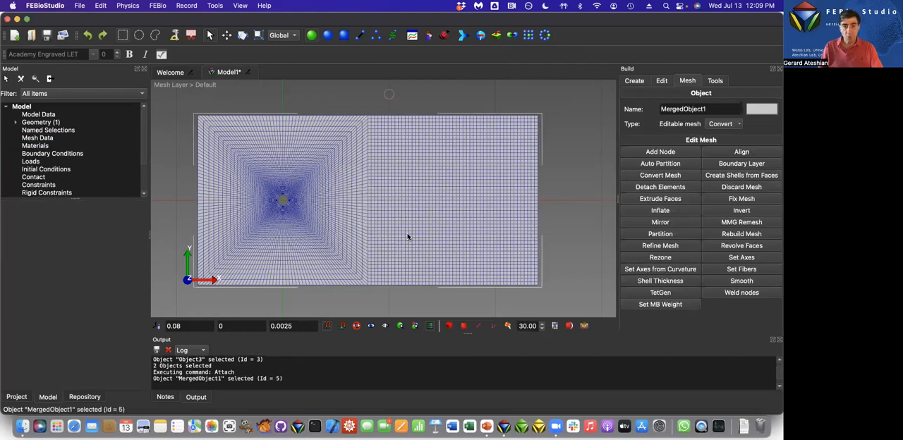
Select the merged object in the model's geometry and hide the mesh lines to show its partition edges.
left_click(15, 122)
left_click(42, 129)
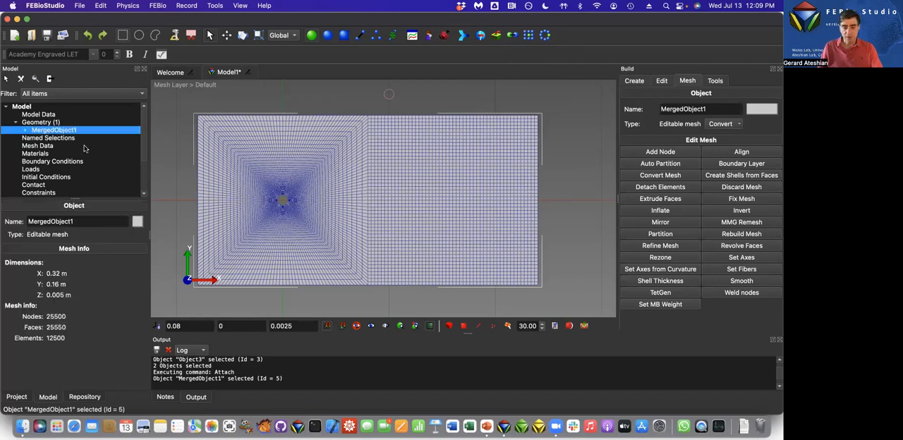
key("m")
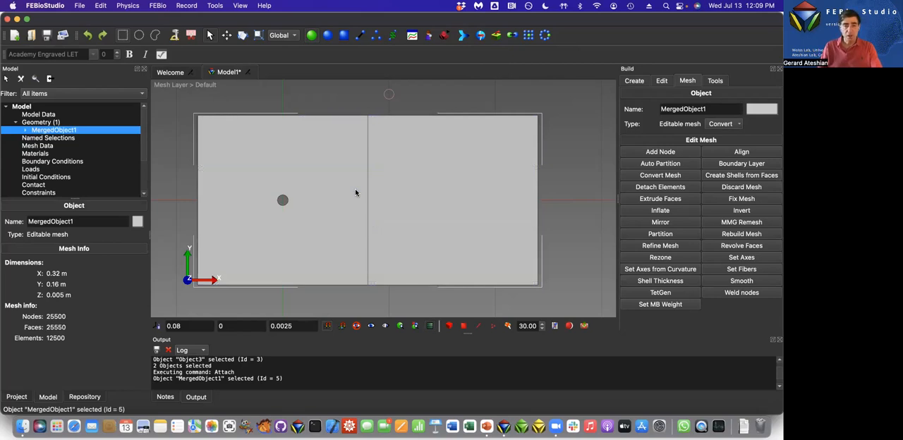
left_click_drag(480, 214, 463, 237)
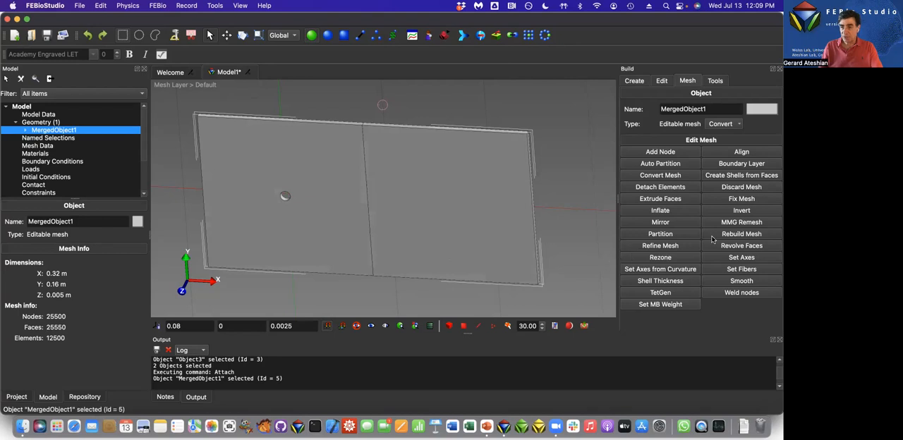
Rebuild the merged object's mesh with element re-partitioning enabled and a 30-degree crease angle, and check the mesh lines.
left_click(736, 234)
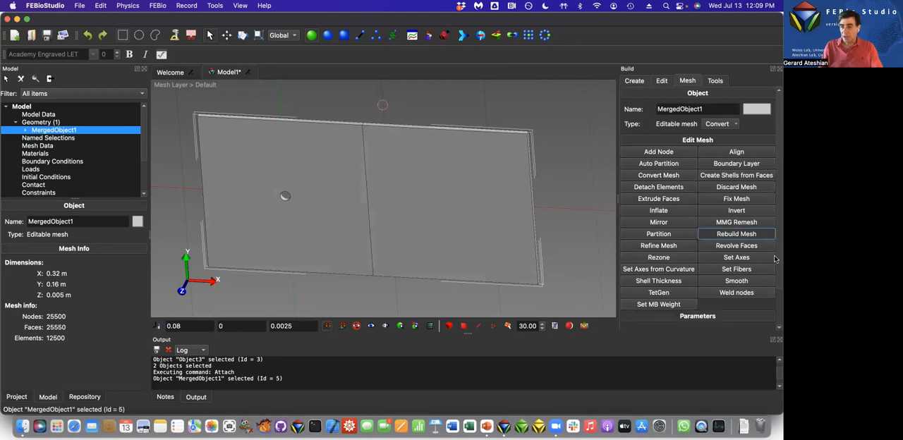
scroll(776, 321, "down", 3)
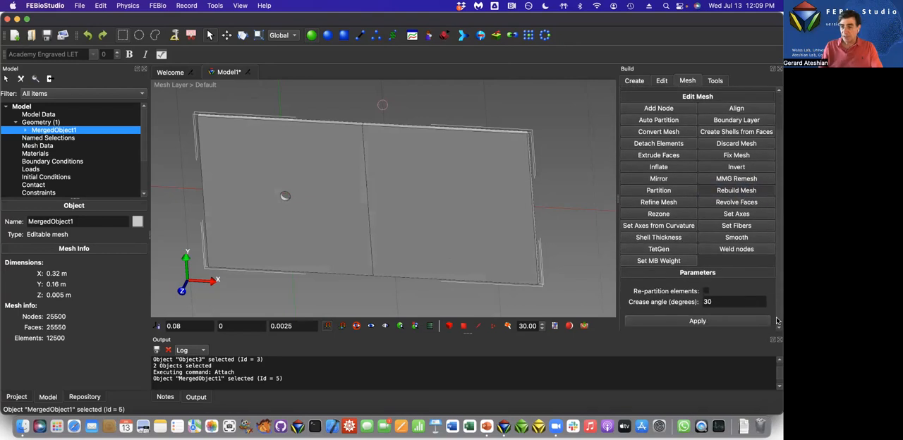
left_click(706, 291)
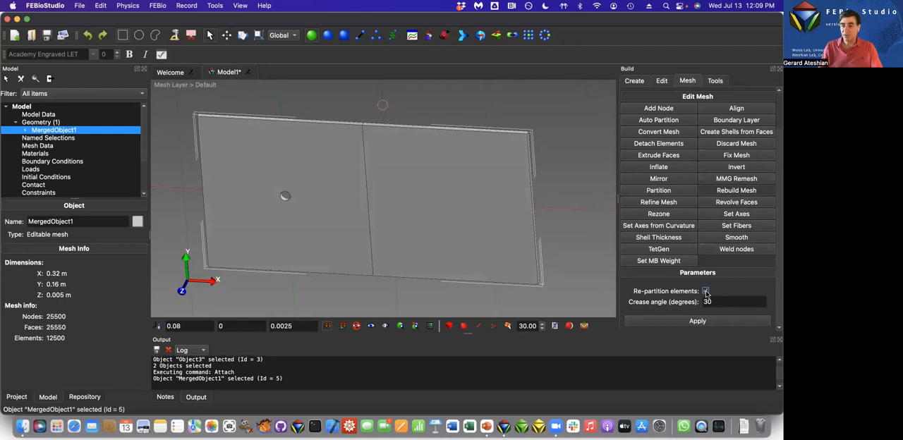
left_click(697, 321)
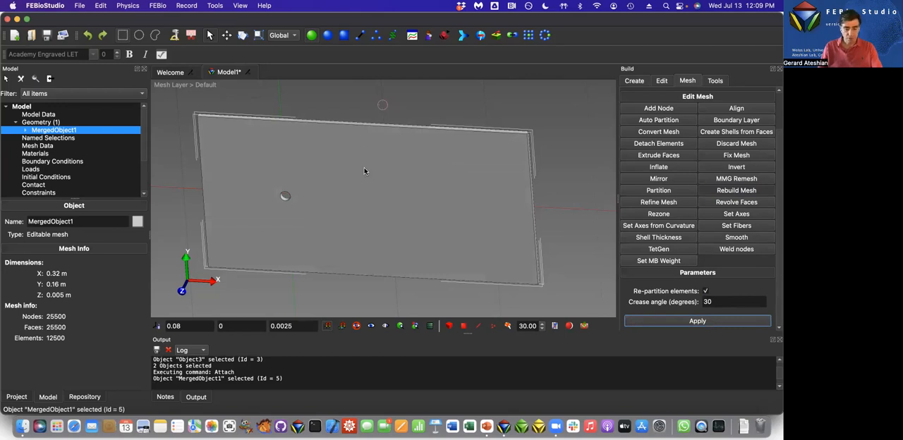
key("m")
key("m")
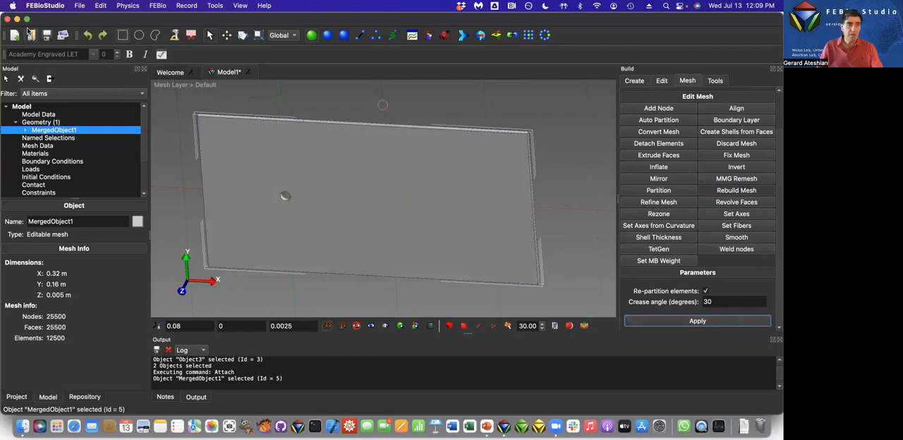
Save the model as Model1 on the Desktop, replacing the existing file.
key("super+s")
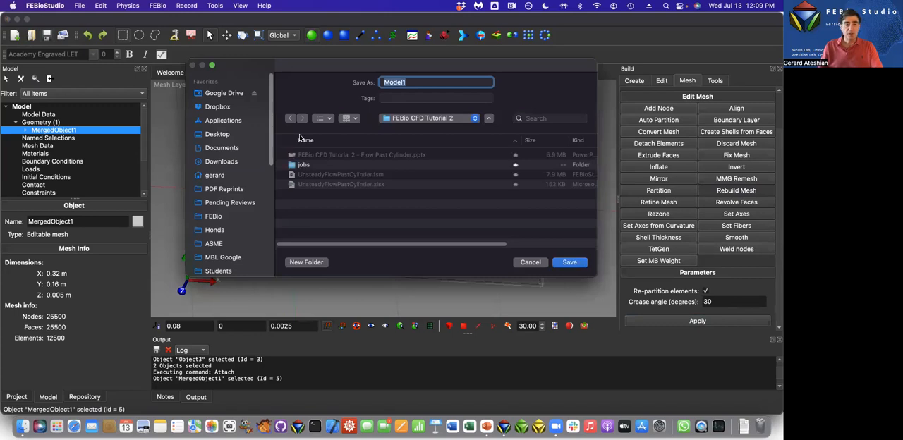
left_click(216, 135)
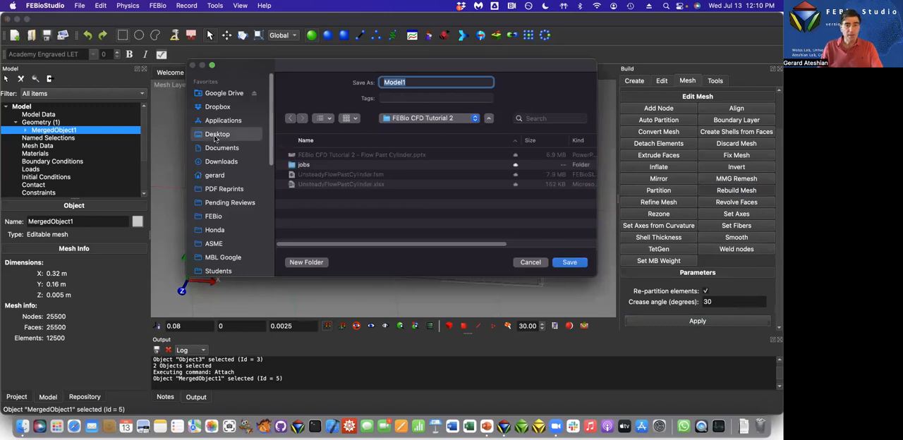
left_click(570, 263)
left_click(416, 213)
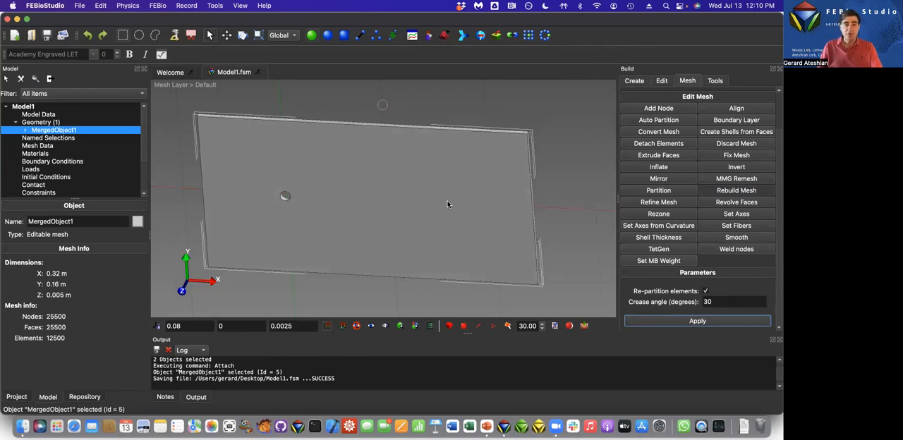
Add a material of category and type fluid with Newtonian fluid as its viscous property.
left_click(39, 154)
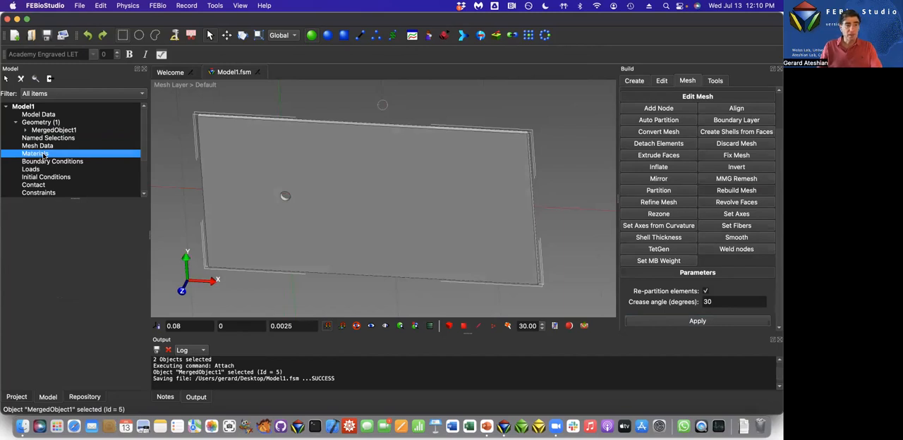
right_click(44, 156)
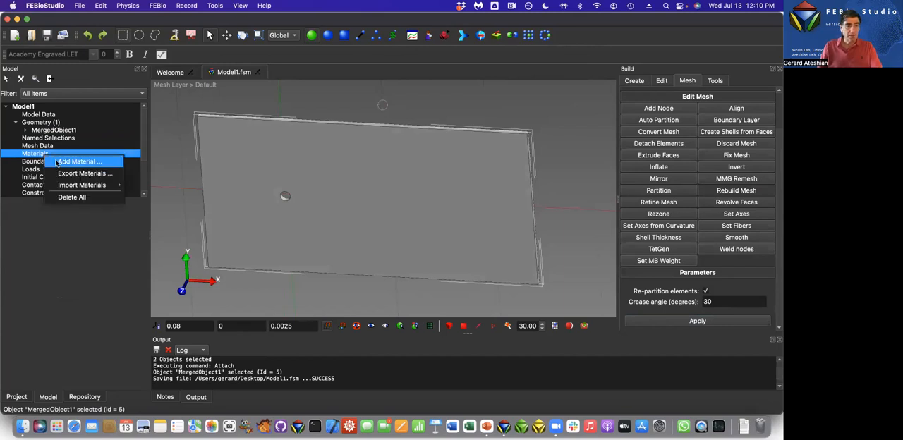
left_click(56, 163)
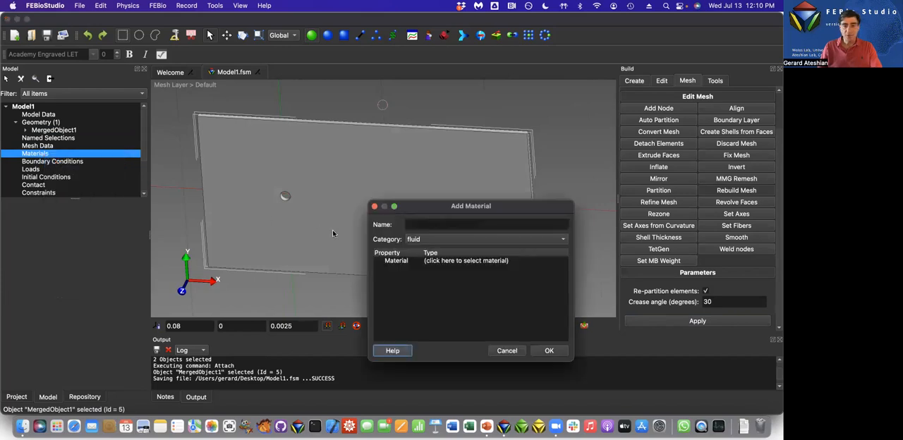
left_click(488, 242)
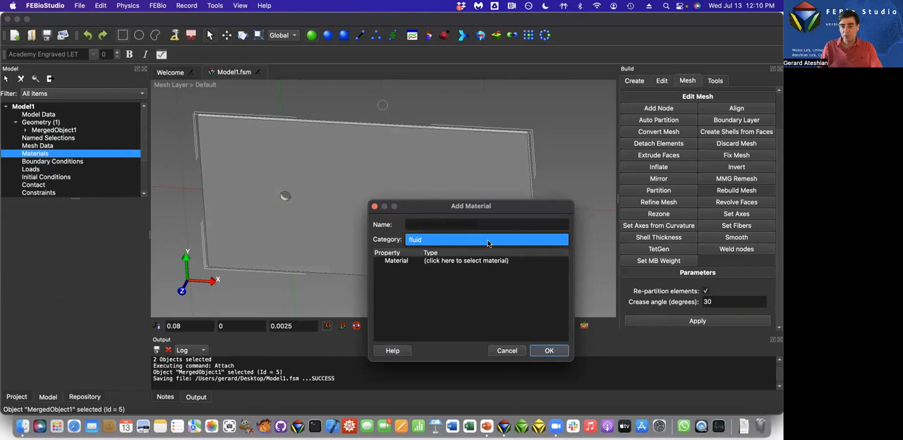
left_click(487, 242)
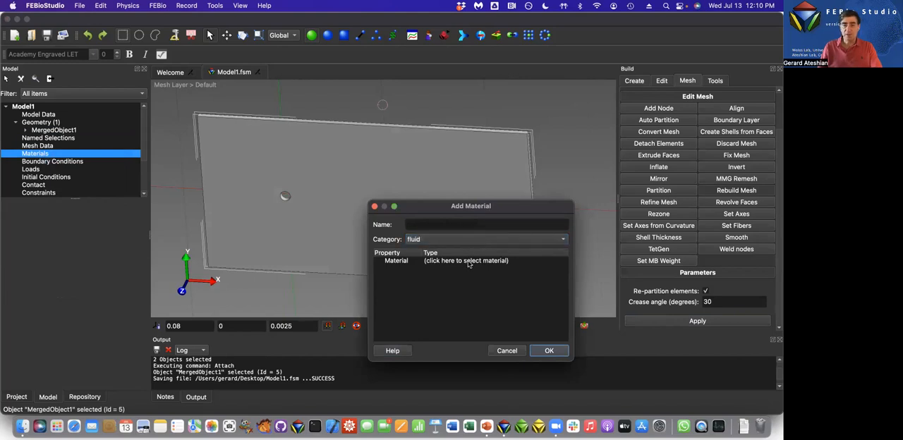
left_click(468, 261)
left_click(468, 263)
left_click(468, 264)
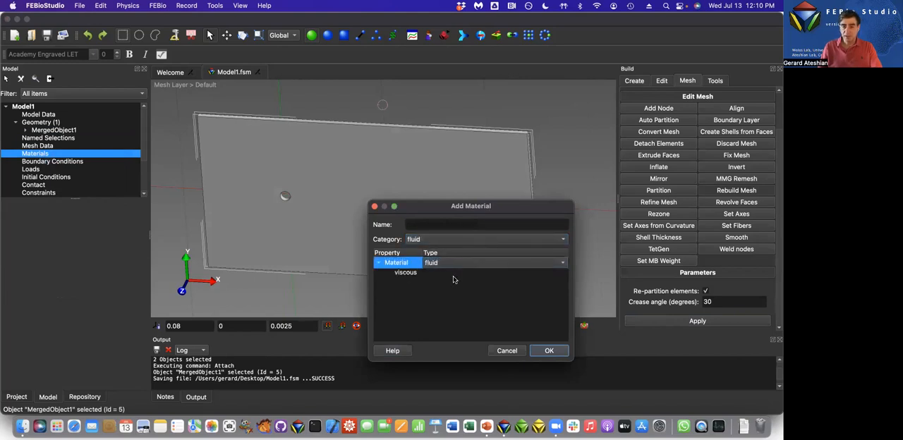
left_click(456, 274)
left_click(456, 274)
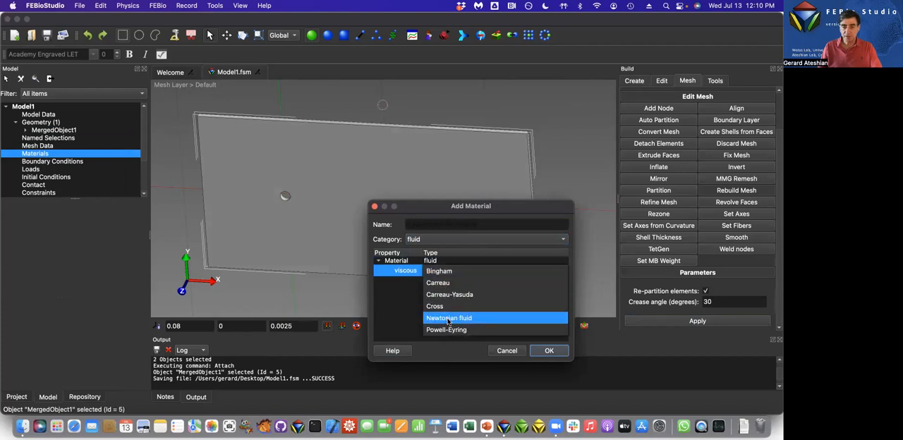
left_click(447, 318)
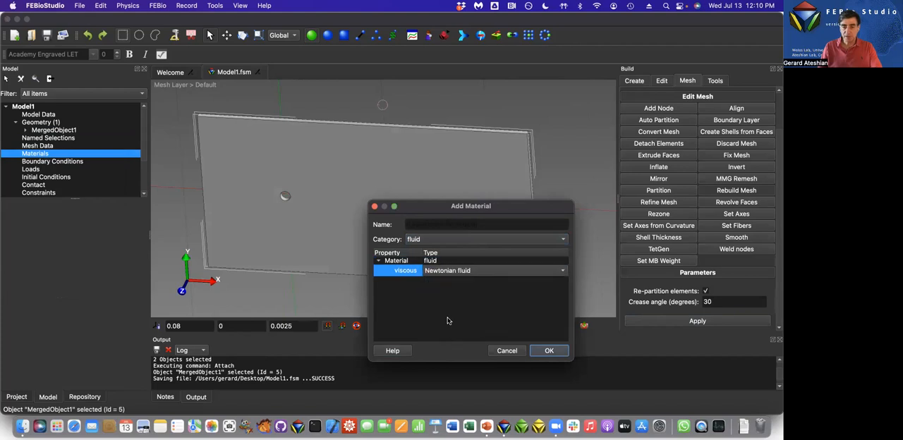
left_click(553, 352)
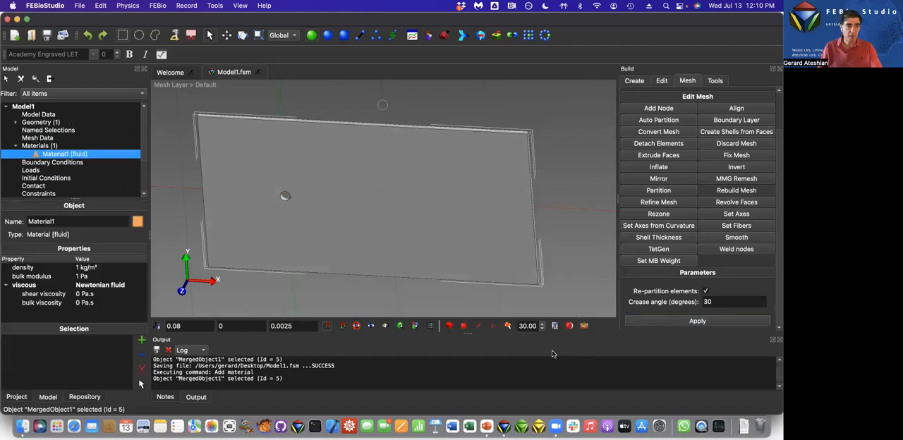
Rename the new fluid material as Water.
left_click(77, 268)
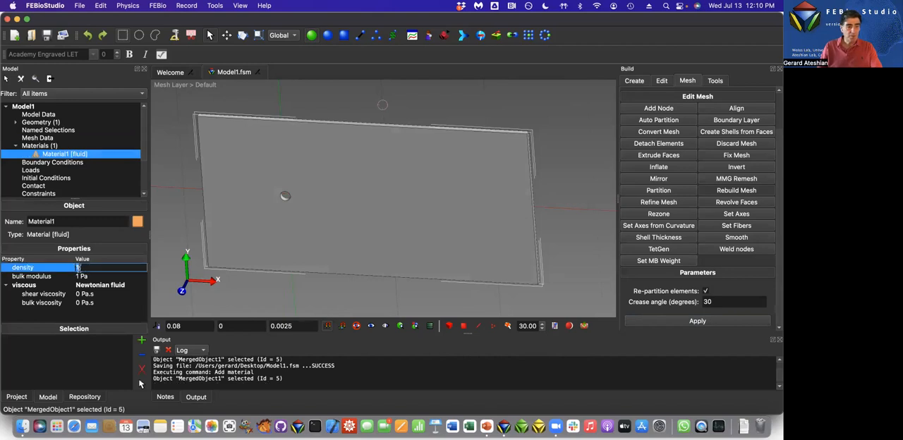
double_click(55, 221)
type("F")
key("Return")
type("Water")
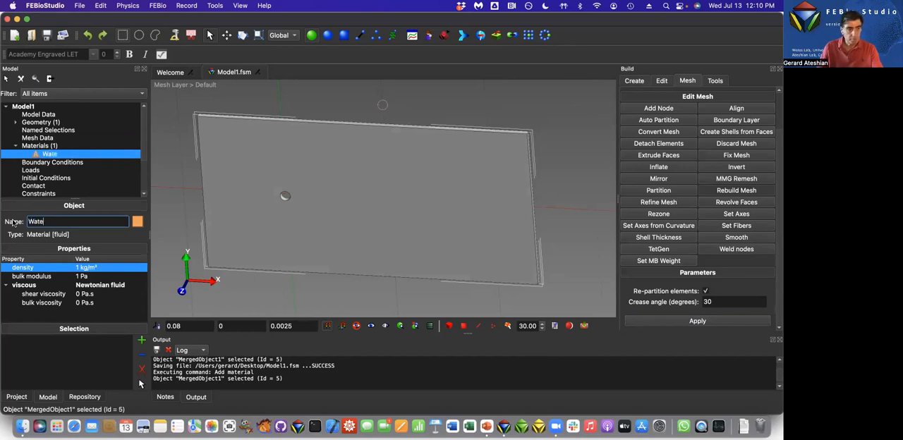
Set the Water material's density to 1000 kg/m³, bulk modulus to 2.2e9 Pa and shear viscosity to 0.001 Pa.s.
left_click(79, 272)
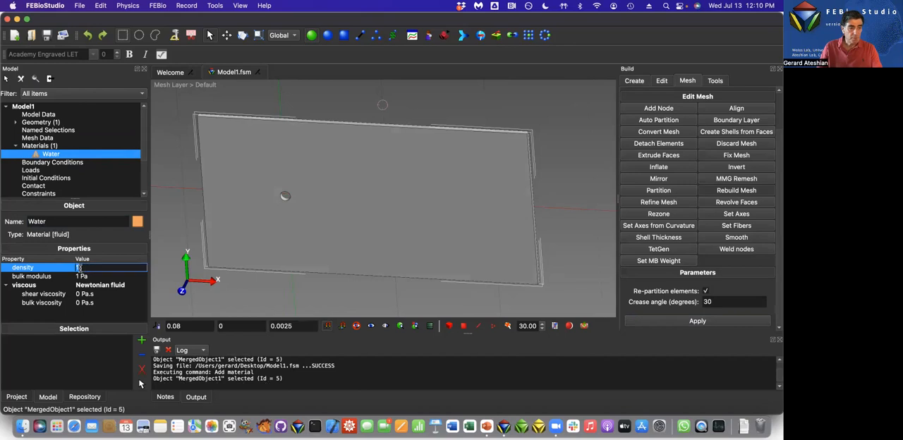
type("1000")
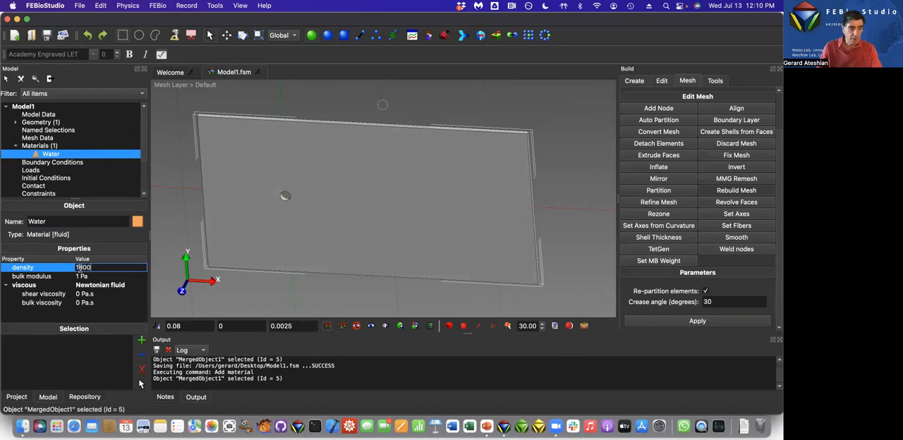
left_click(78, 277)
type("2")
type(".2e+09")
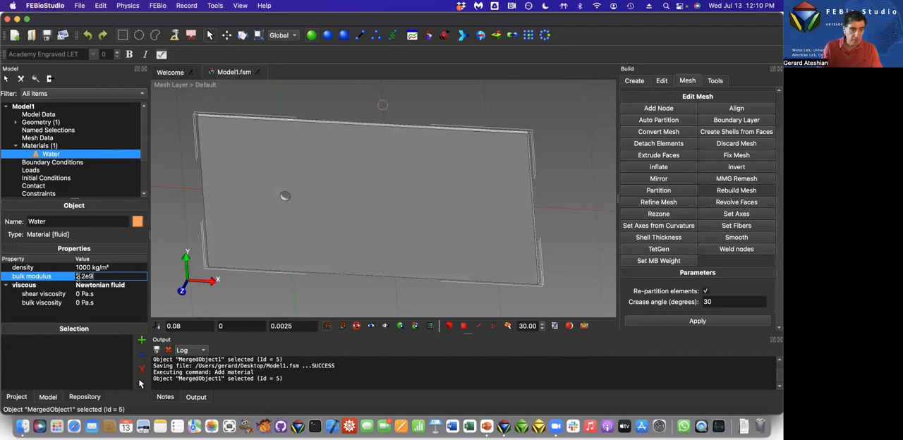
left_click(86, 285)
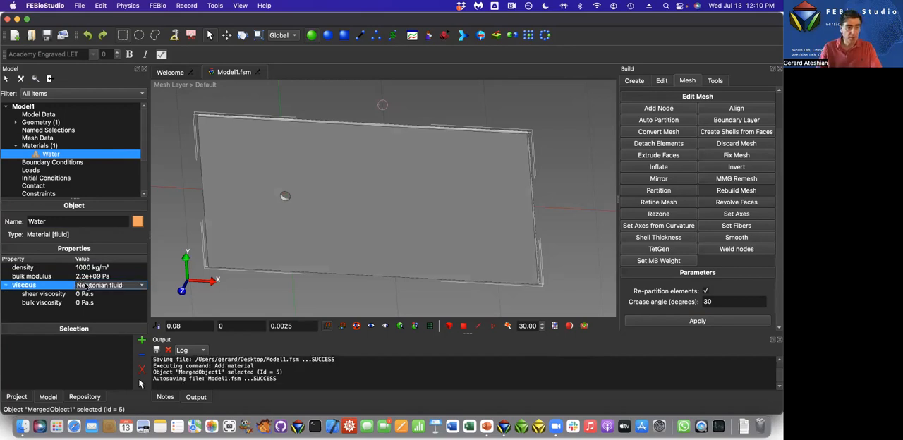
left_click(79, 294)
type("0.001")
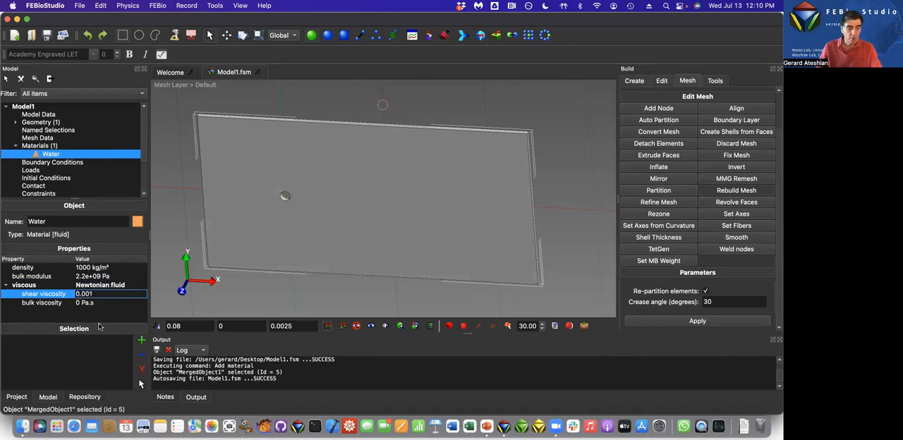
key("Tab")
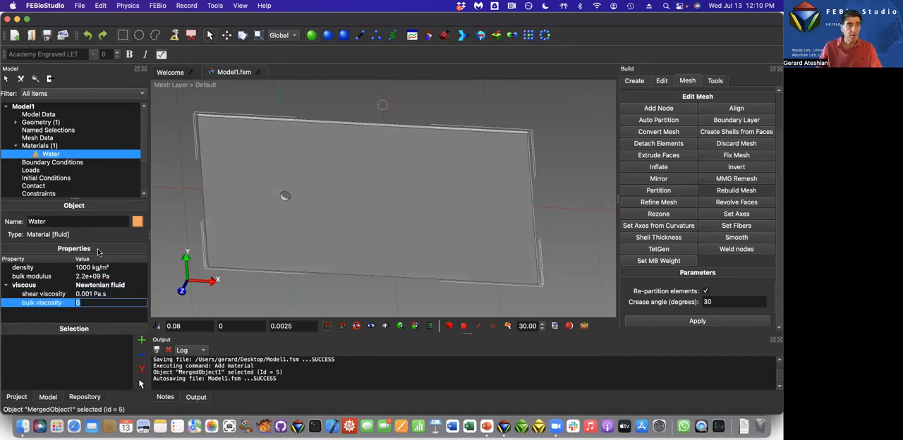
Assign the Water material to the merged object's part and save the model.
left_click(48, 34)
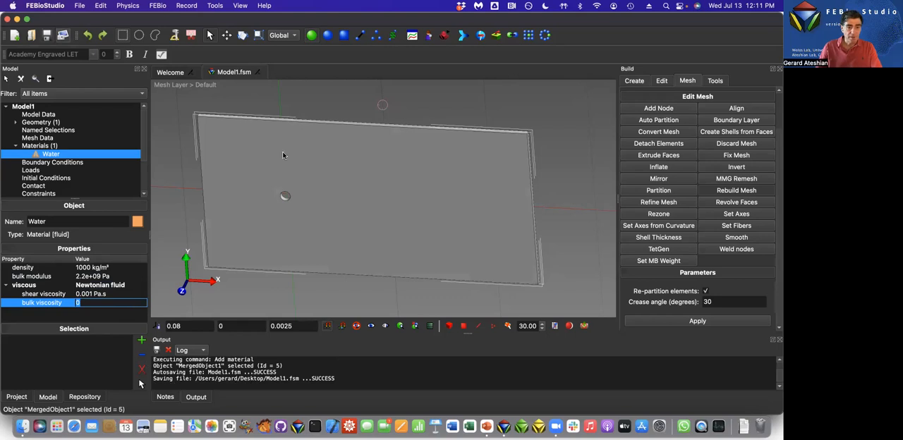
left_click(141, 342)
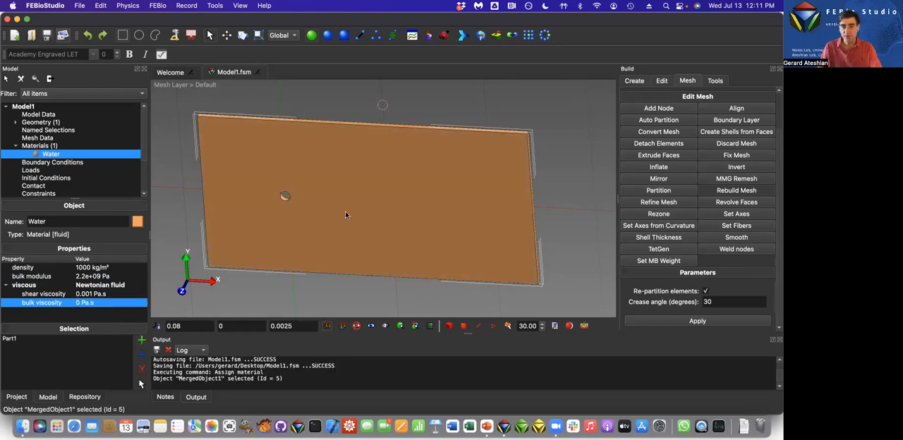
left_click(46, 34)
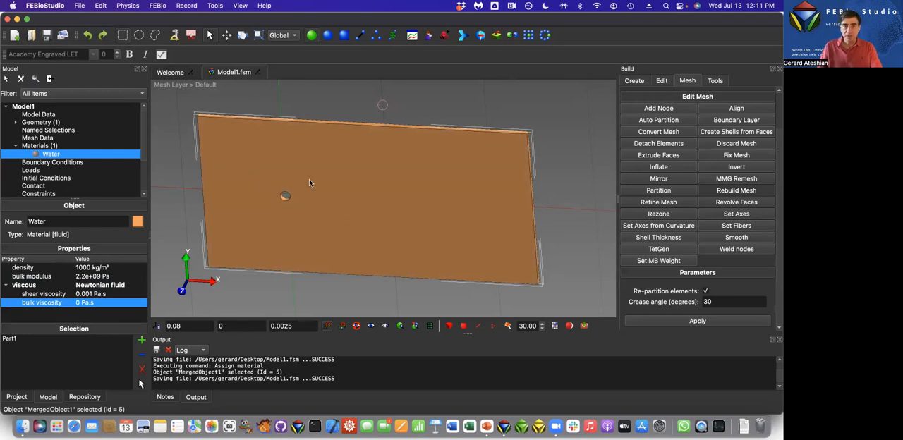
Add a zero fluid velocity boundary condition on the large front and back faces, fixing only the Z-fluid velocity.
left_click(344, 35)
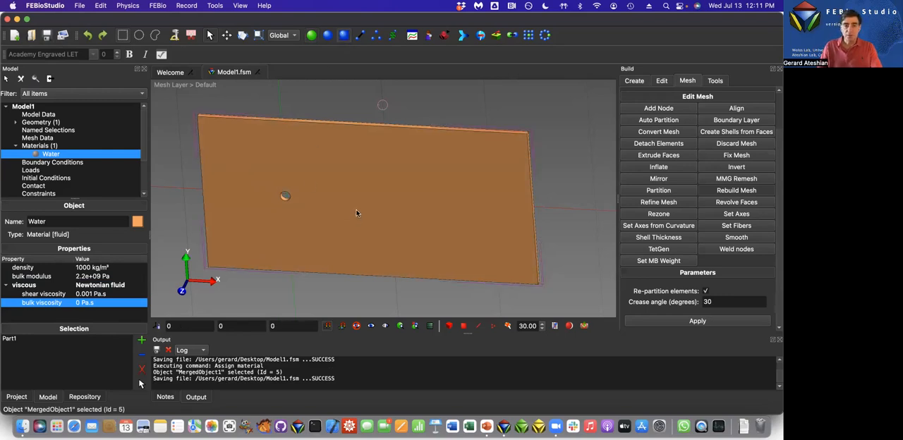
left_click(357, 215)
left_click_drag(369, 287, 342, 246)
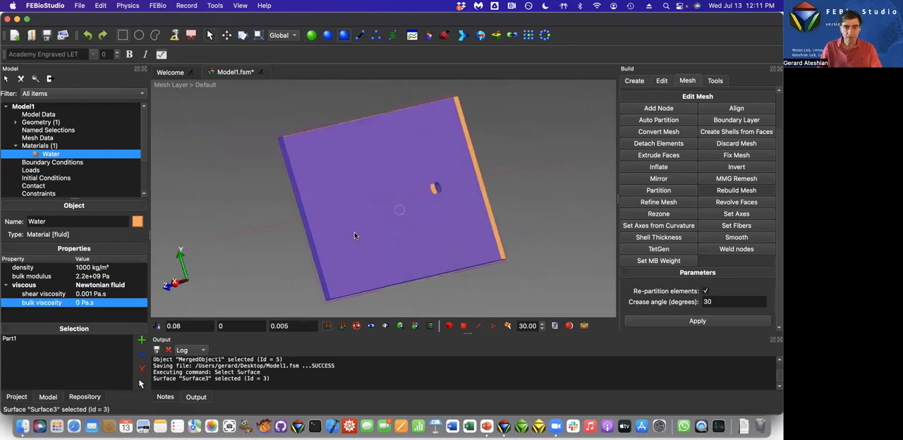
left_click(354, 232, "shift")
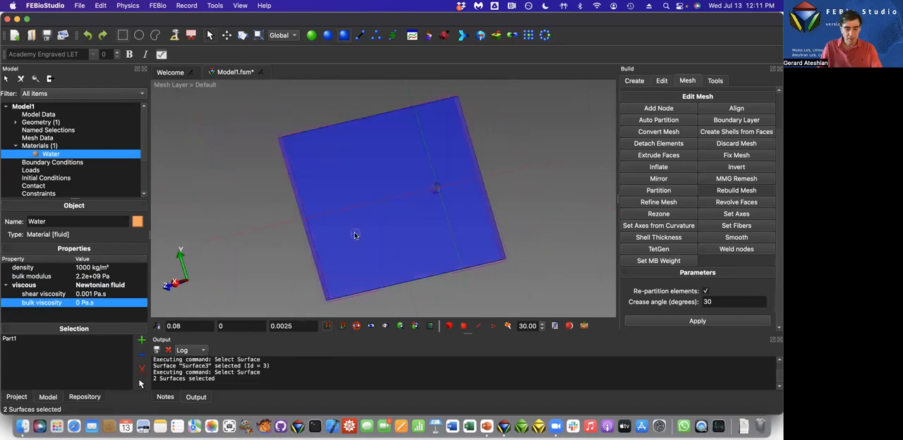
left_click(133, 6)
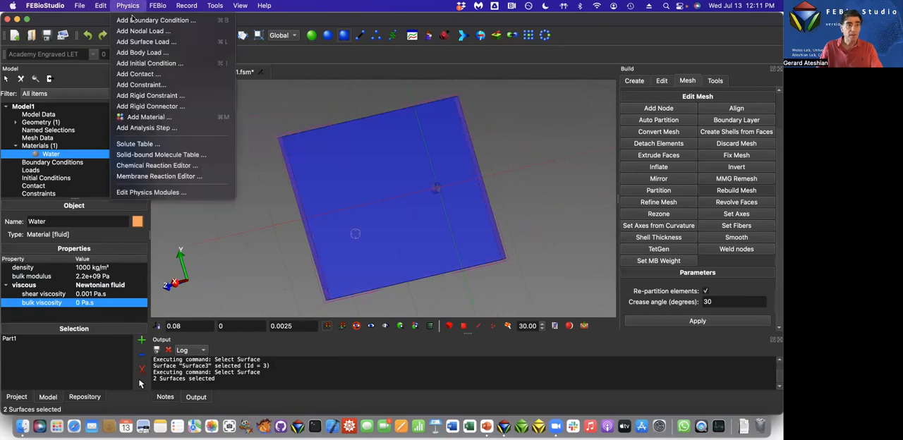
left_click(180, 20)
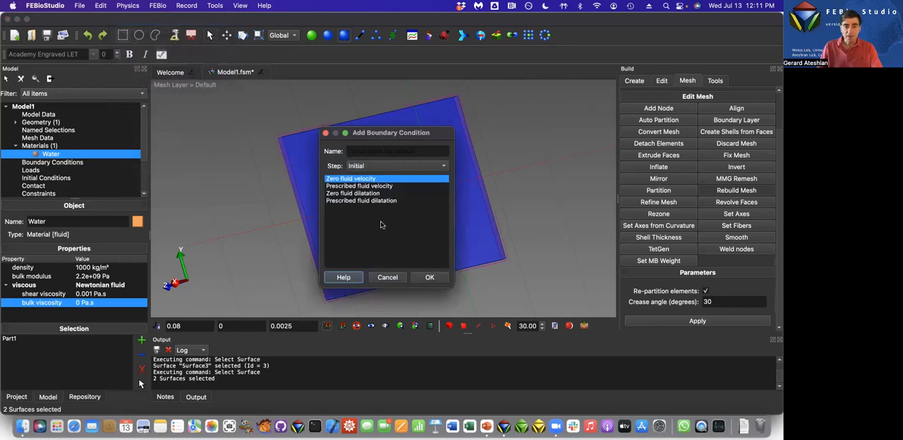
left_click(421, 276)
left_click(57, 306)
Add a zero fluid velocity boundary condition on the cylindrical hole surface, fixing the X- and Y-fluid velocities.
left_click_drag(287, 252, 323, 245)
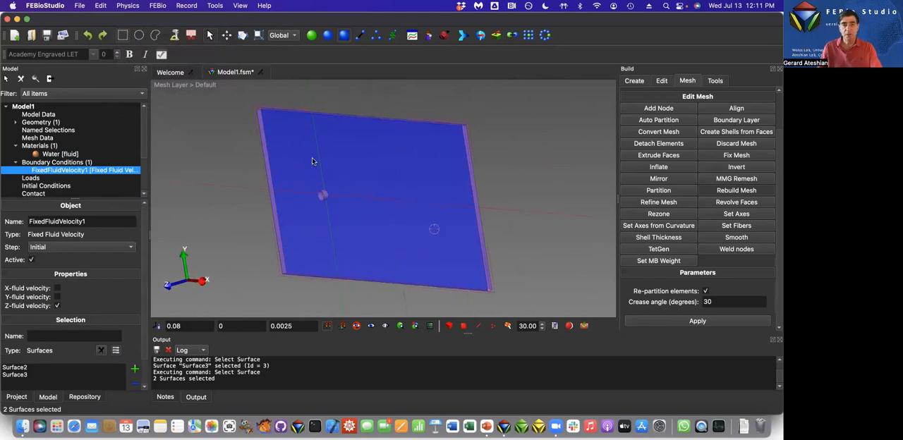
left_click(323, 301)
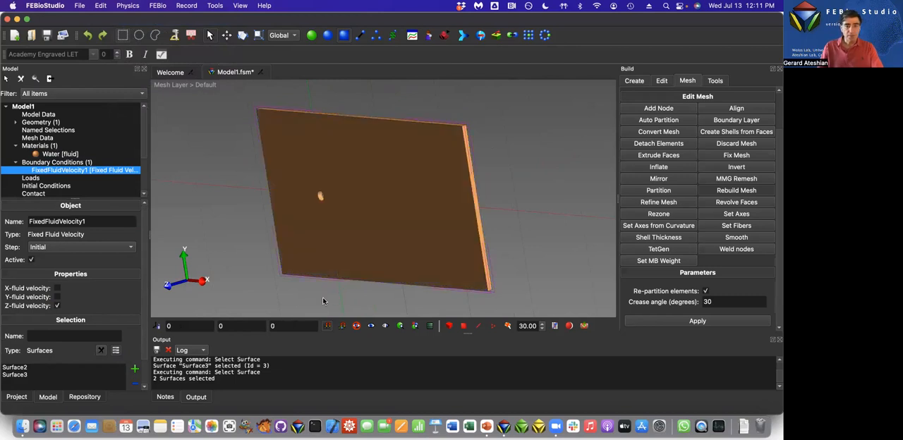
left_click(319, 197)
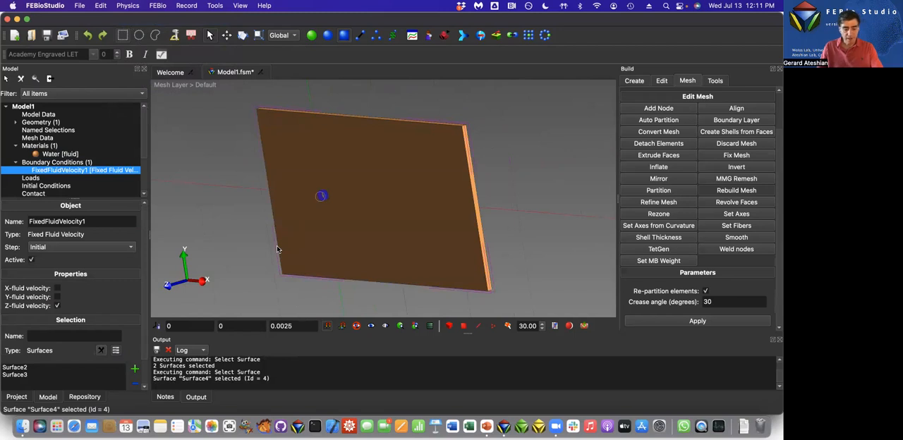
key("super+b")
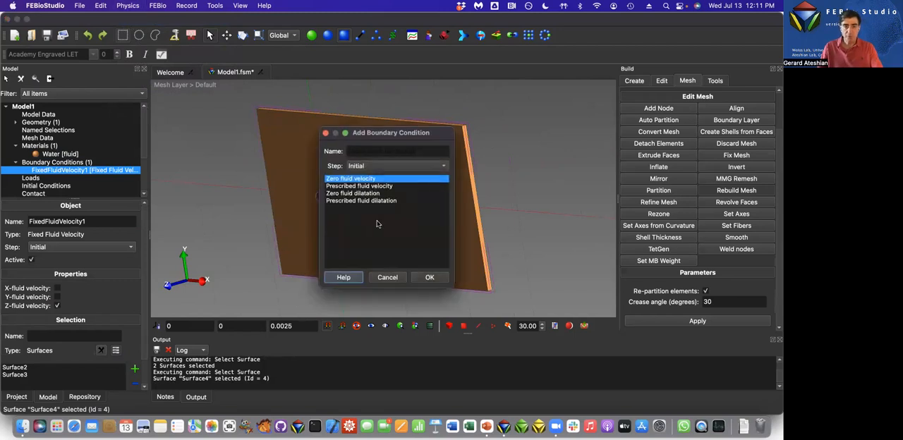
left_click(429, 277)
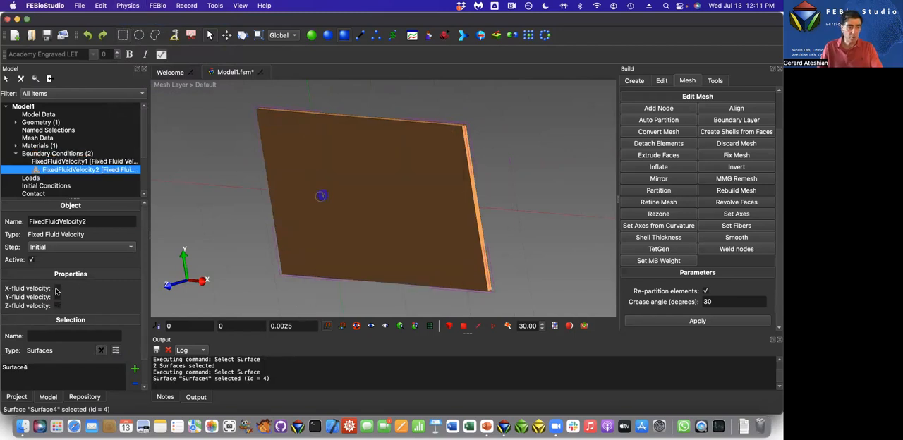
left_click(58, 289)
left_click(57, 297)
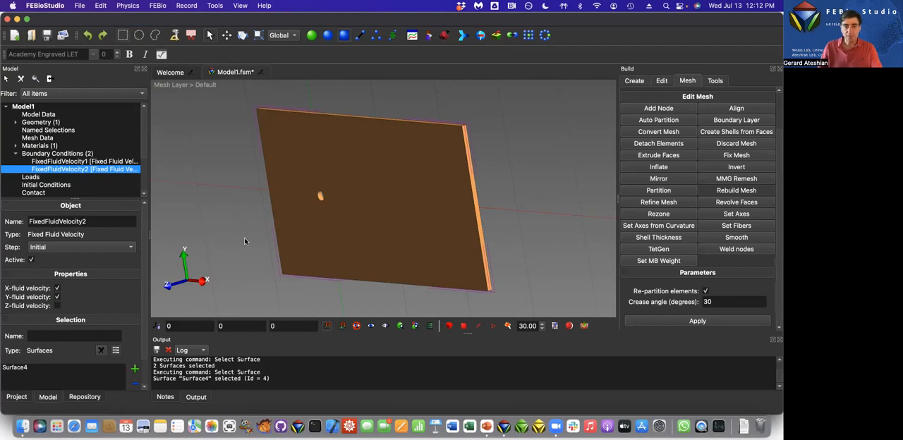
Add a zero fluid dilatation boundary condition on the outlet face at the positive X end, with dilatation enabled.
left_click(474, 192)
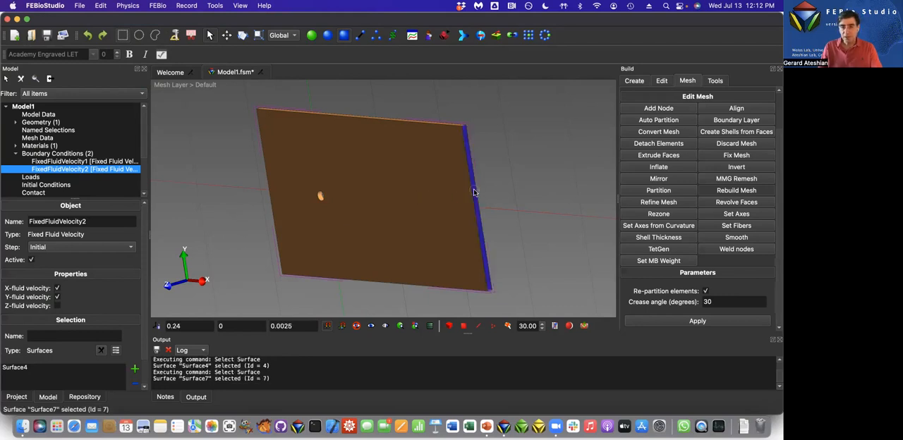
key("super+b")
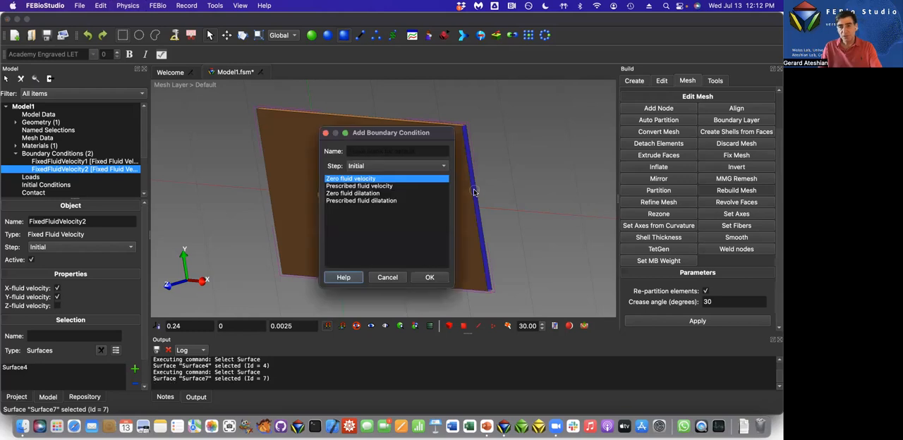
left_click(355, 194)
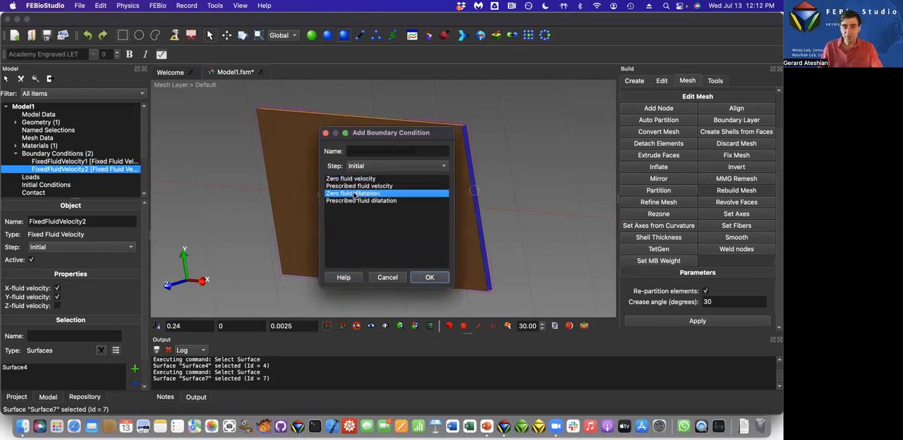
left_click(430, 278)
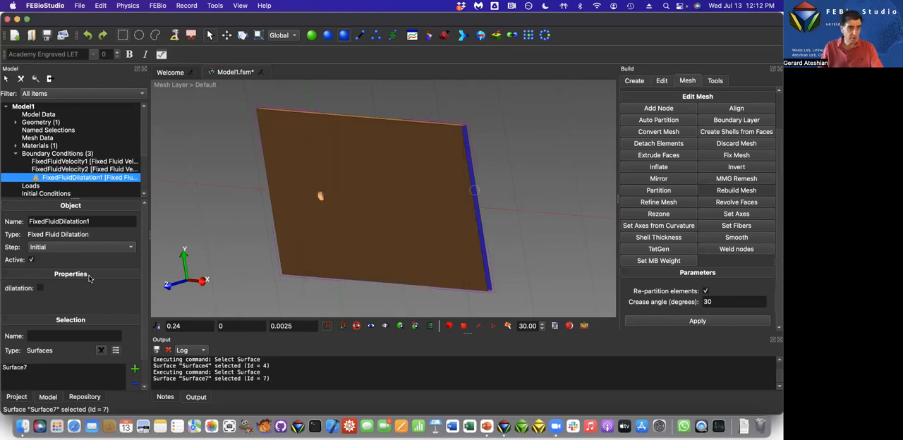
left_click(40, 289)
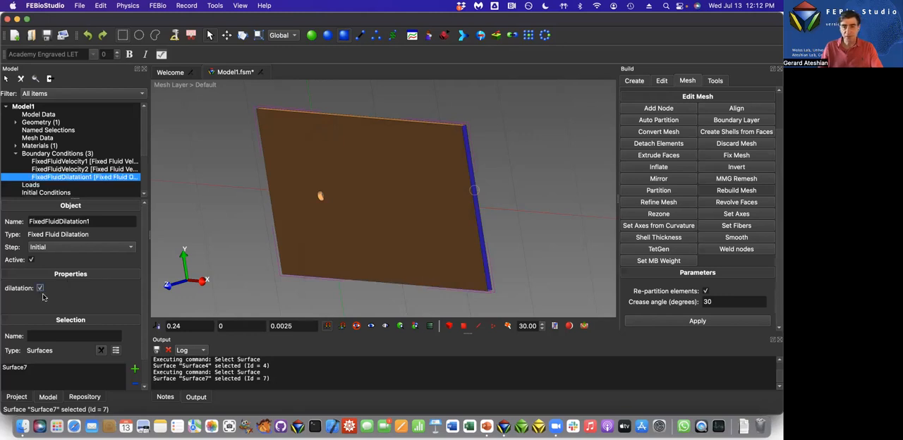
Add a fluid normal velocity surface load on the inlet face at the negative X end of the domain.
left_click(232, 236)
left_click_drag(231, 235, 323, 228)
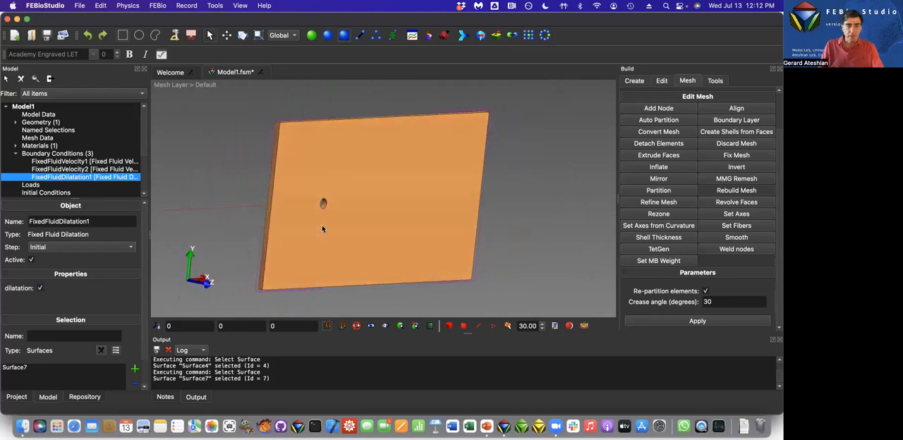
left_click(265, 240)
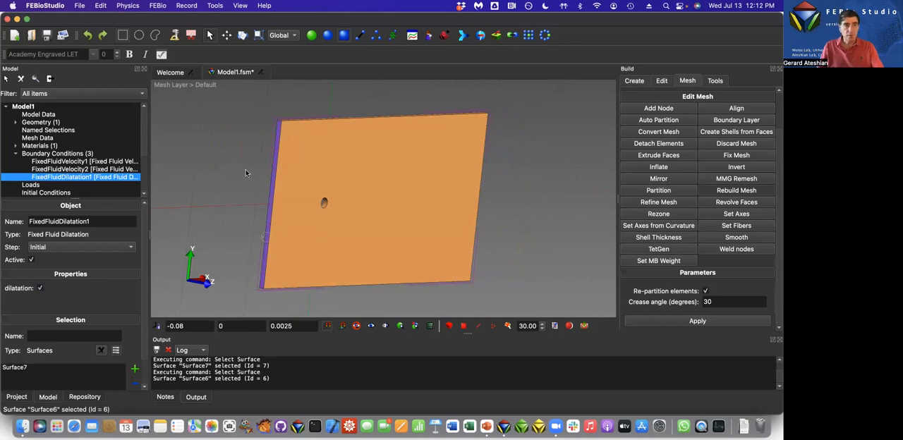
left_click(134, 7)
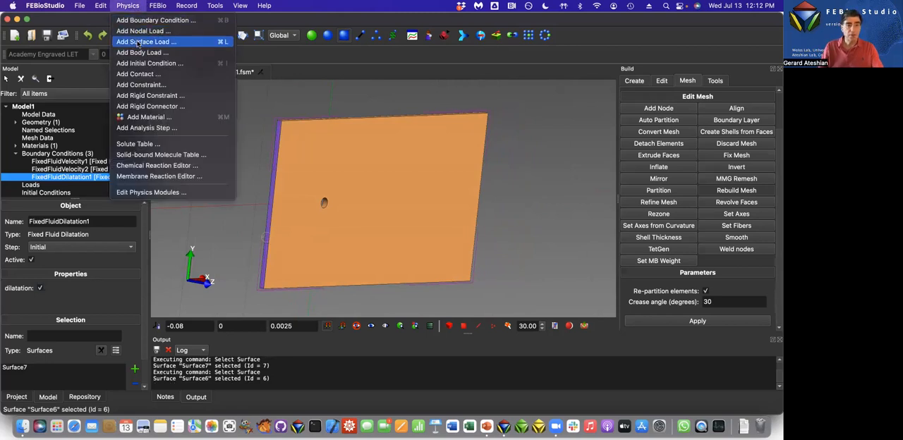
left_click(138, 42)
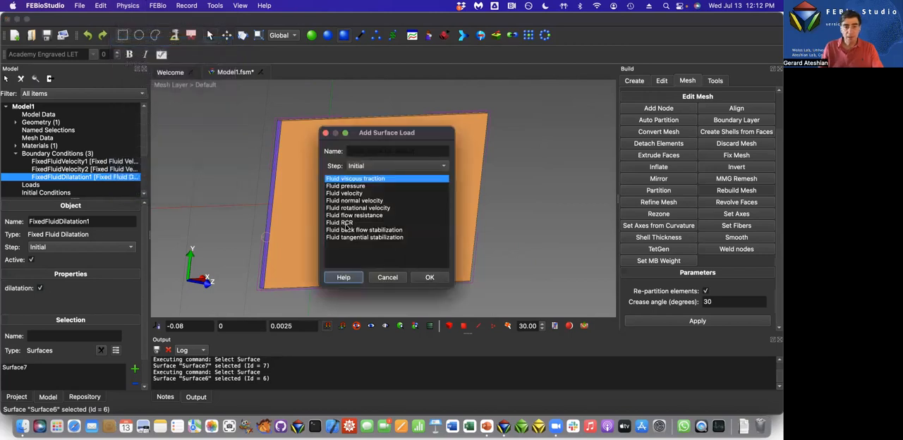
left_click(352, 201)
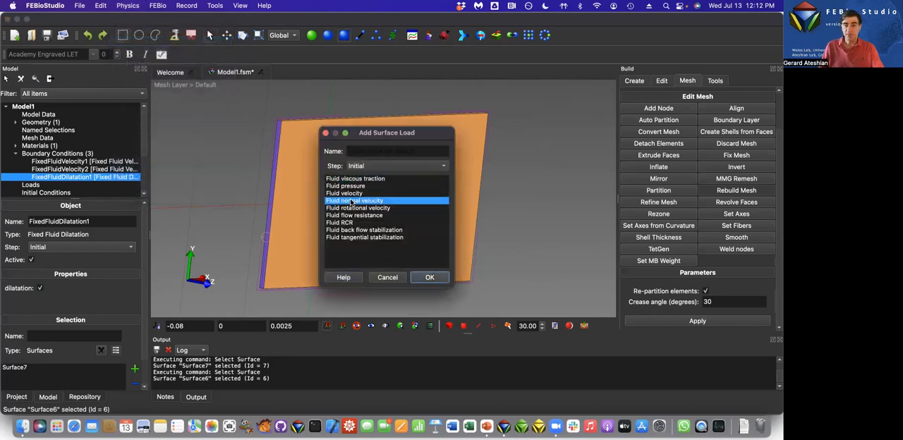
left_click(429, 278)
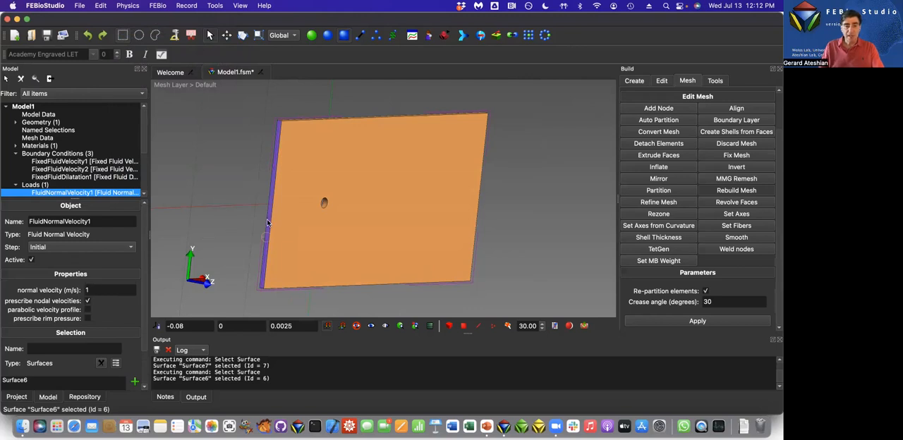
Set the inlet load's normal velocity to -0.01 m/s and save the model.
left_click_drag(319, 226, 316, 227)
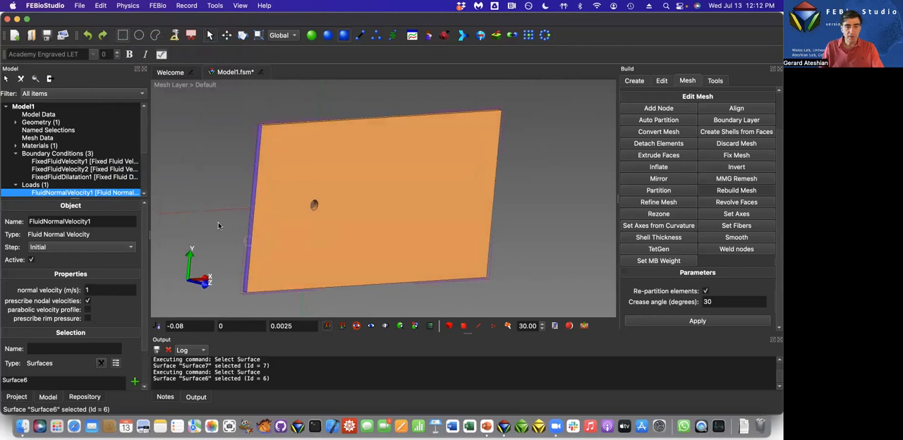
left_click(89, 289)
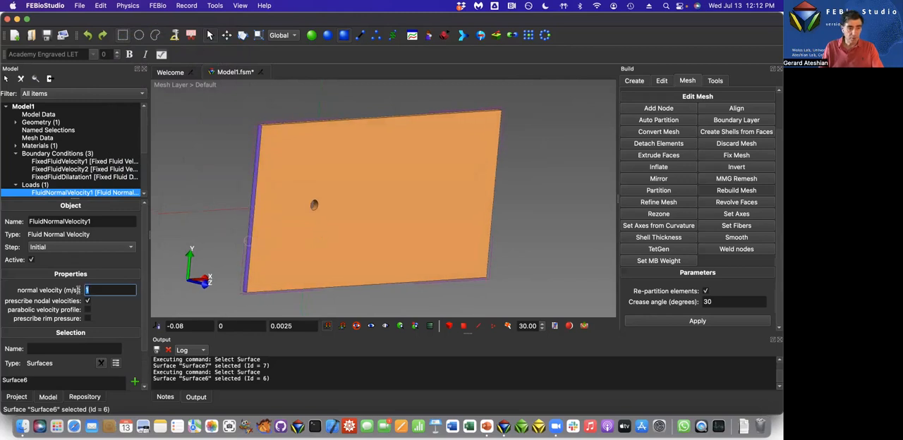
type("-")
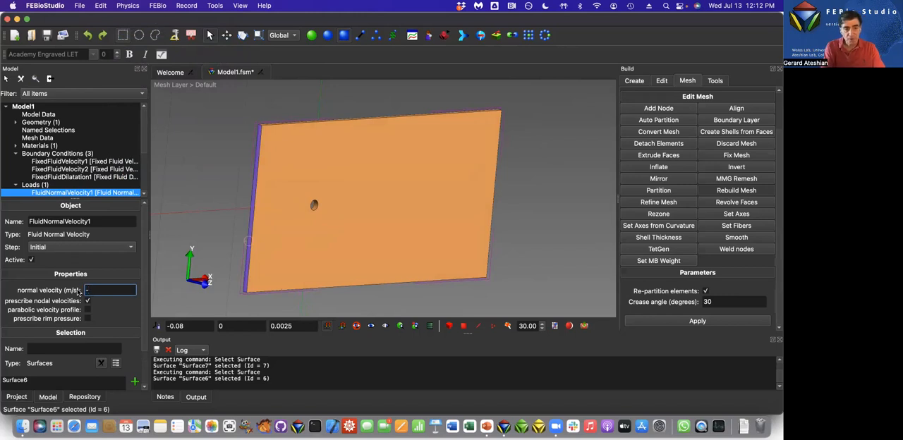
type("0.01")
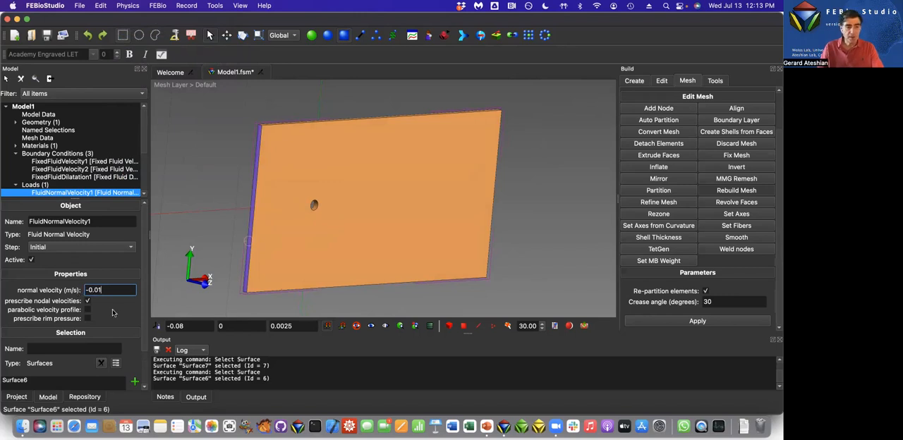
key("Tab")
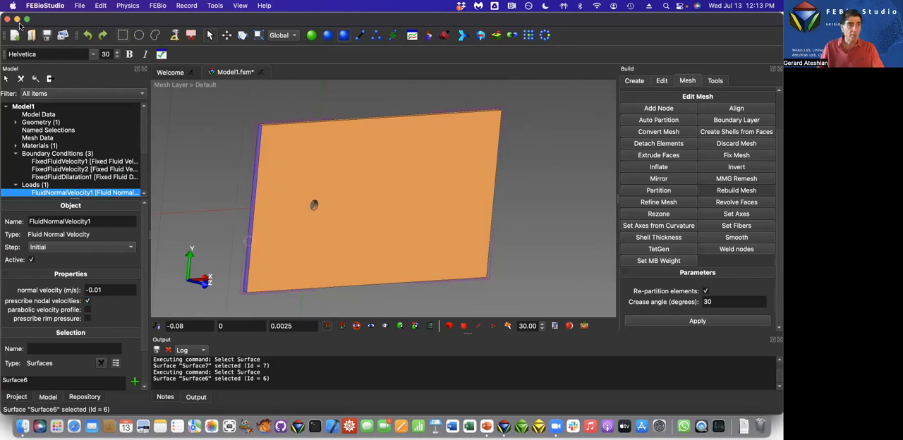
left_click(46, 35)
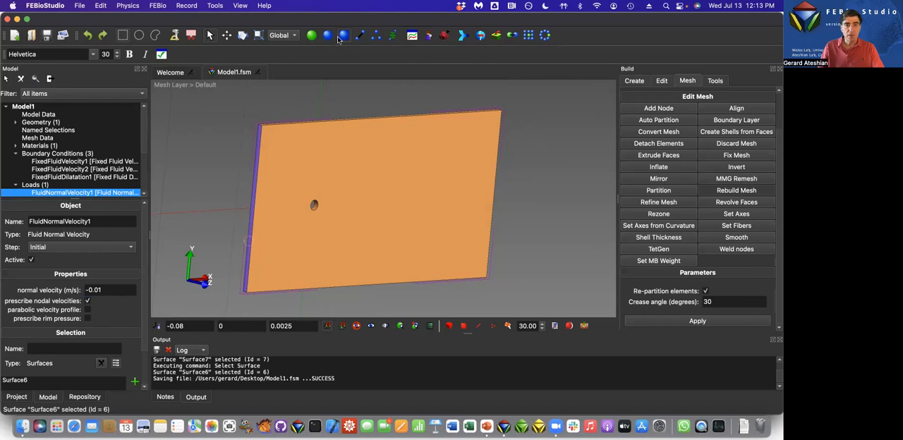
Return to object selection mode to clear the inlet face selection, and switch to Microsoft PowerPoint.
left_click(311, 107)
left_click(311, 35)
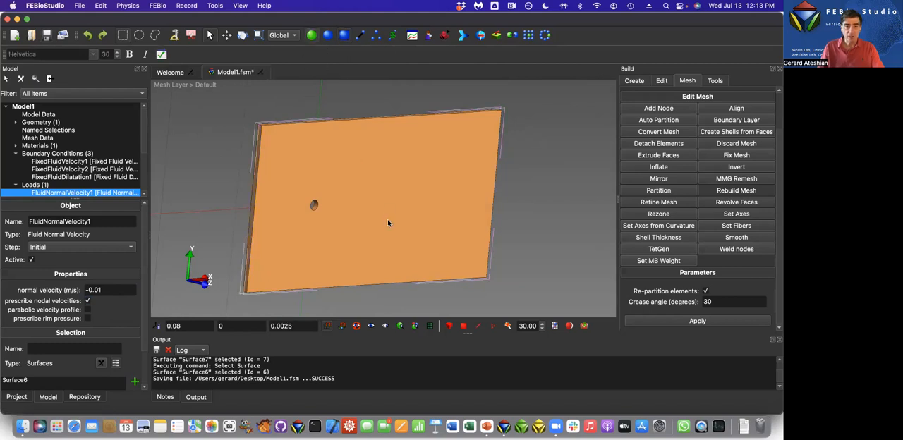
left_click_drag(395, 227, 325, 237)
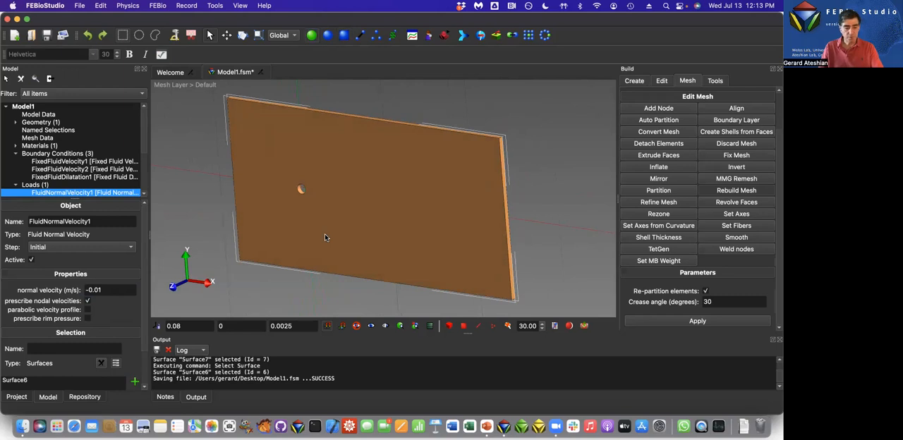
key("super+Tab")
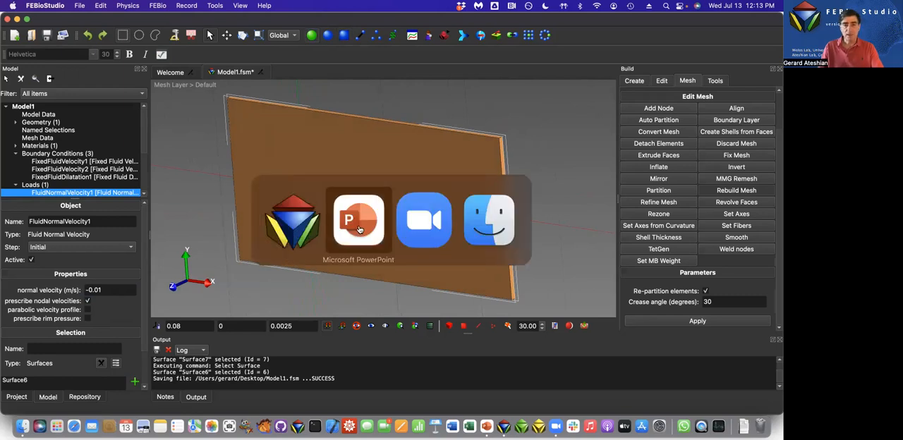
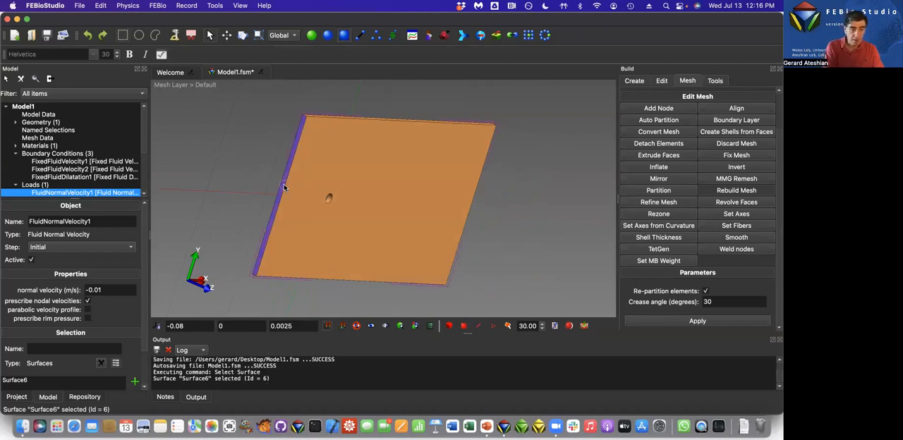
Add a prescribed fluid velocity boundary condition on the selected inlet face.
key("super+b")
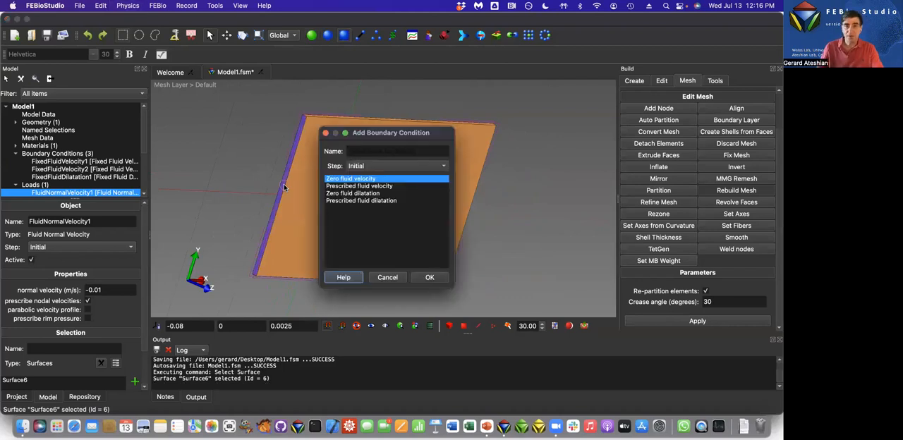
left_click(344, 187)
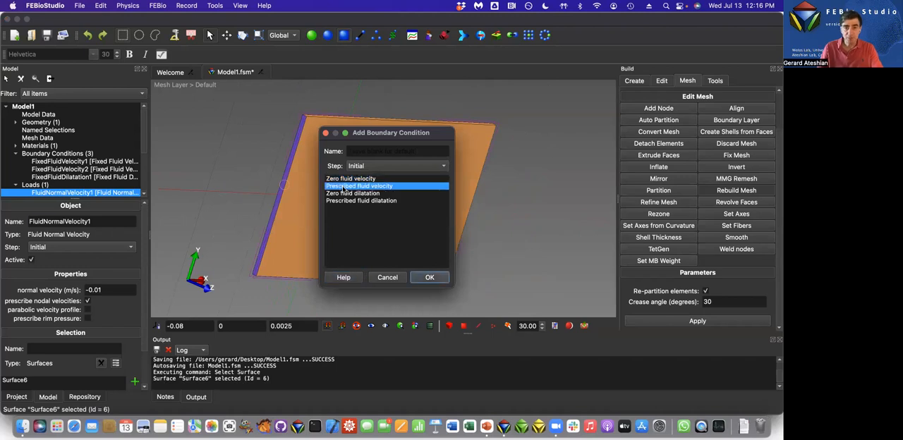
left_click(429, 278)
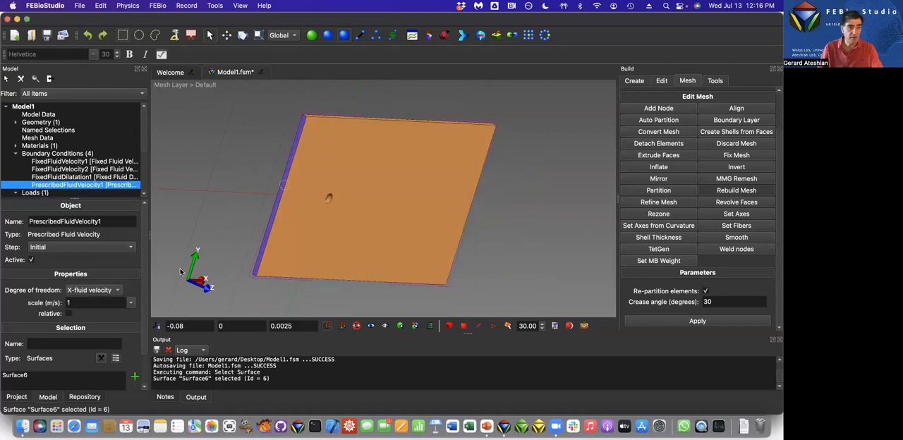
Set the prescribed velocity to act on Y-fluid velocity with a scale of 0.001 m/s, and clear the inlet face selection.
left_click(80, 290)
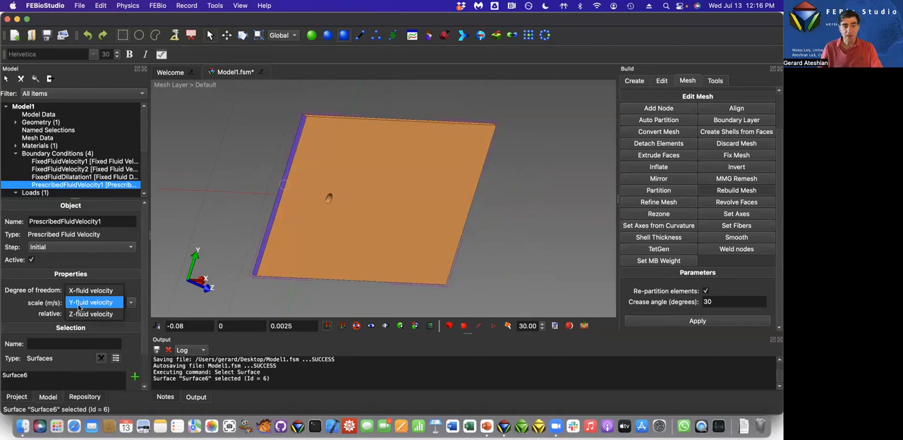
left_click(80, 302)
left_click(73, 303)
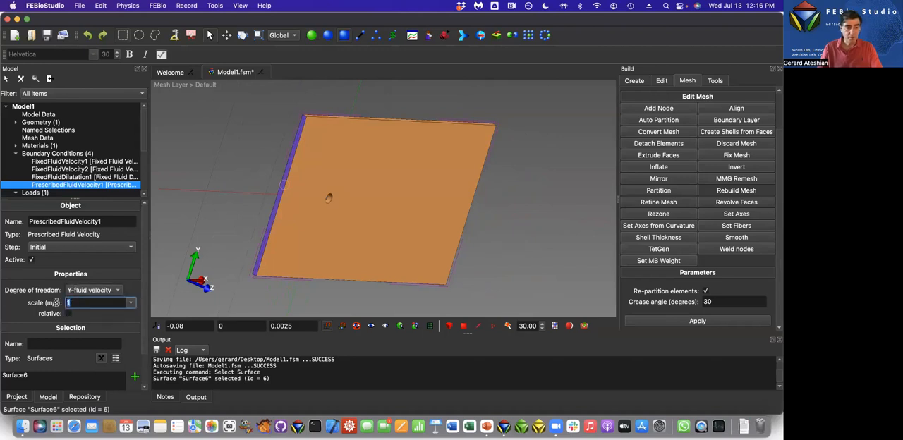
type("0.001")
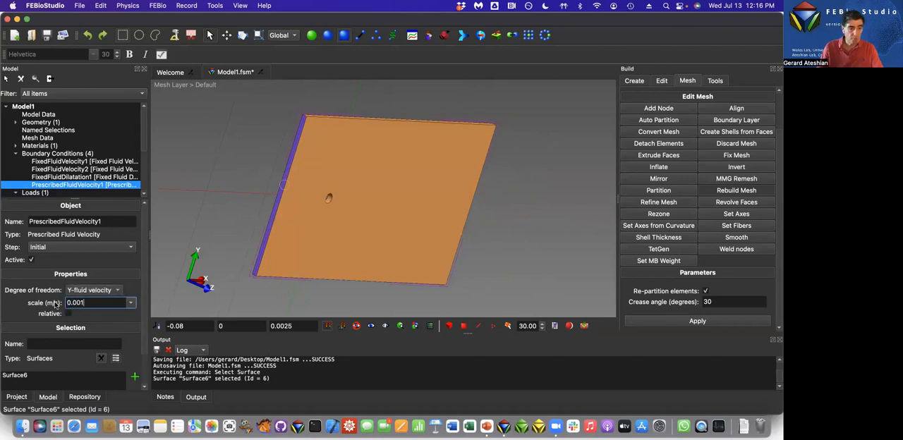
key("Return")
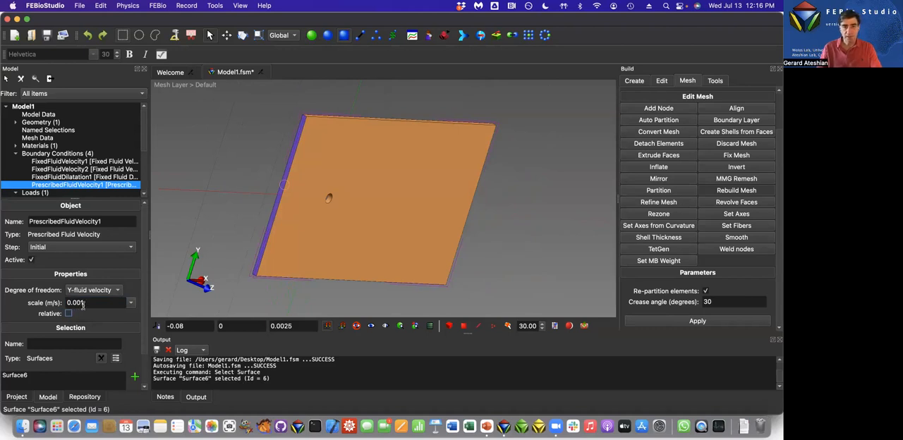
left_click(249, 199)
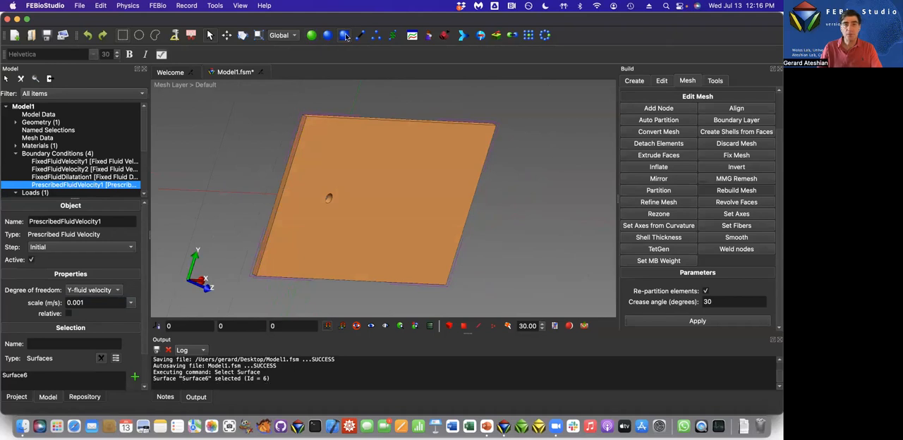
In the Curve Editor, move the end point of the prescribed fluid velocity's load curve to time 0.2.
left_click(412, 35)
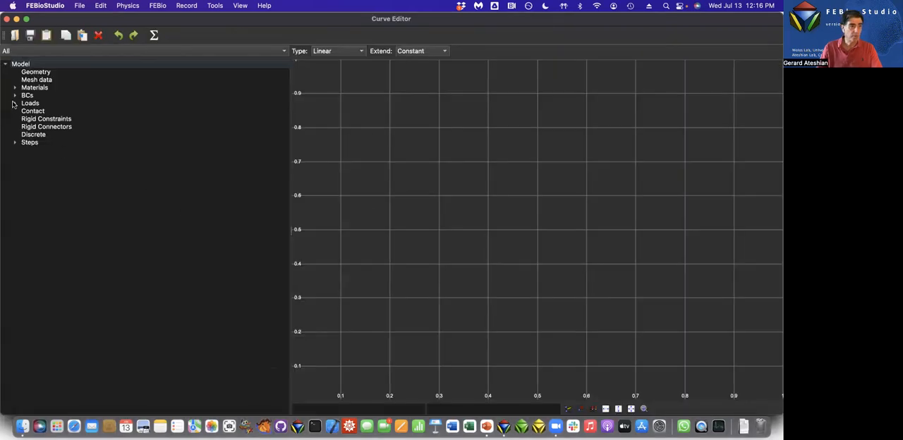
left_click(13, 103)
left_click(14, 104)
left_click(14, 95)
left_click(24, 104)
left_click(46, 111)
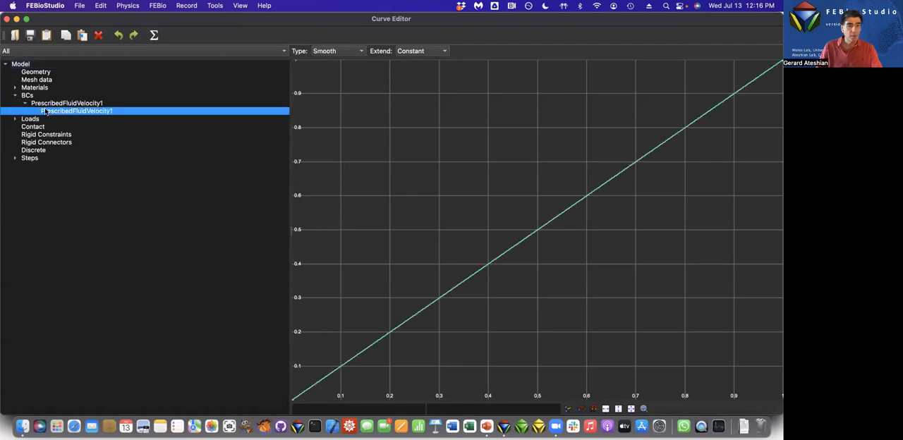
scroll(623, 304, "down", 10)
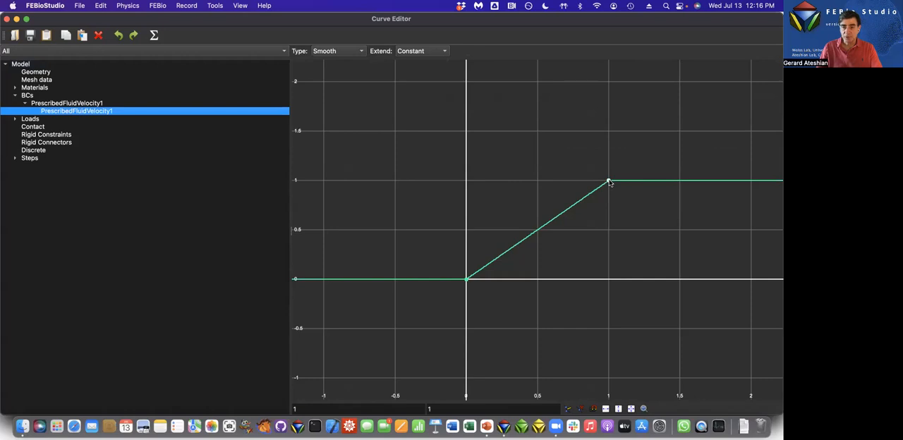
double_click(294, 409)
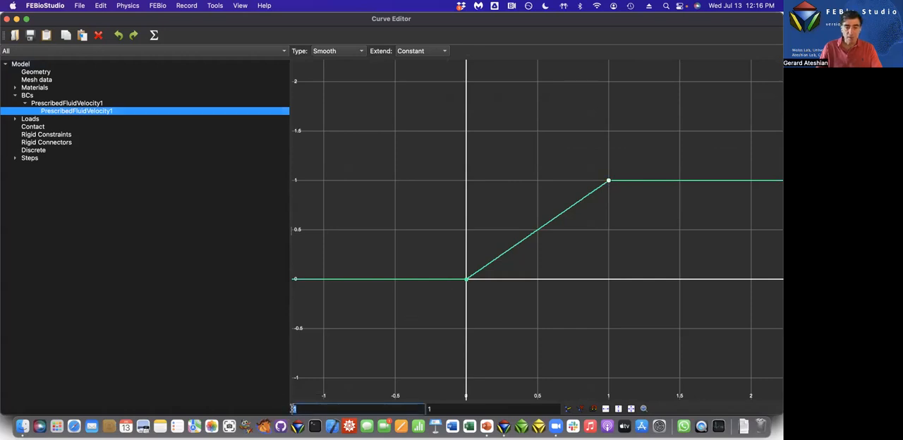
double_click(429, 408)
double_click(309, 409)
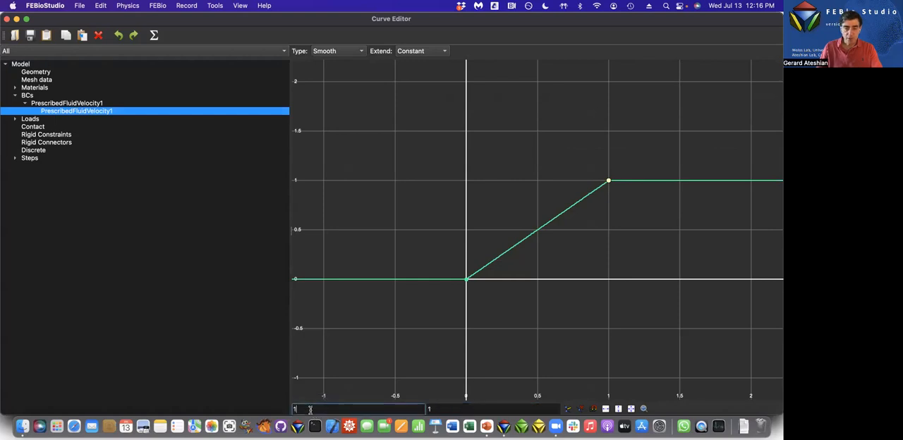
type("0.2")
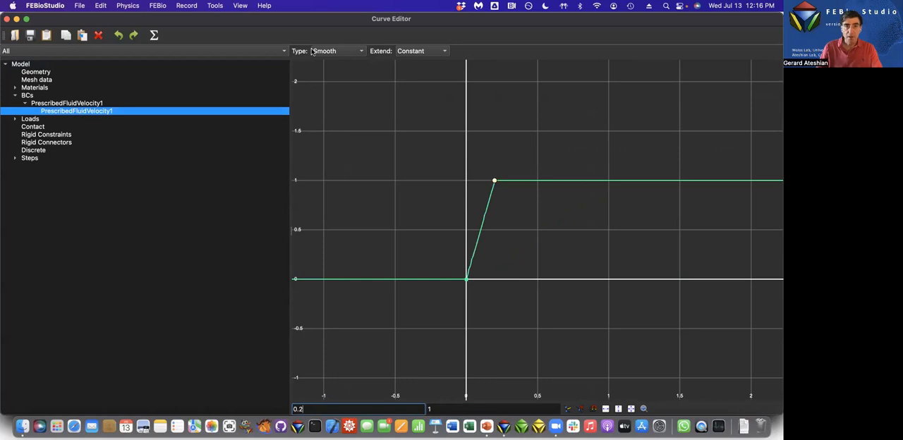
Make the prescribed velocity's load curve linear and add a third point at time 0.4 with value 0.
left_click(327, 53)
left_click(327, 27)
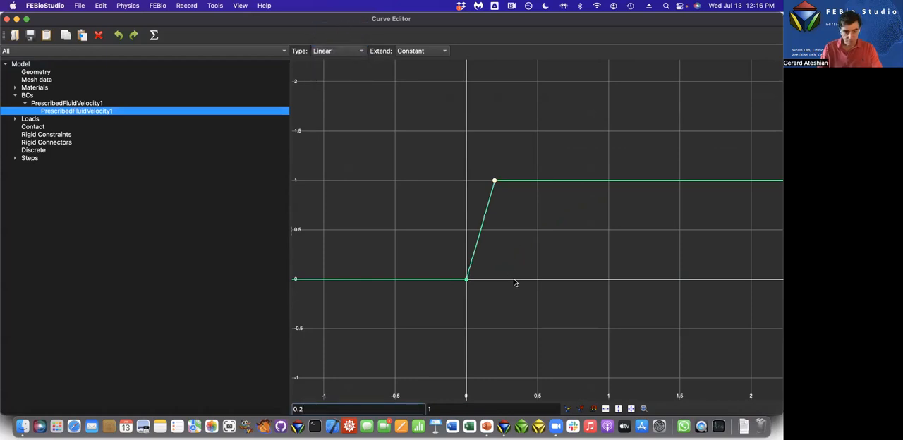
left_click(514, 280)
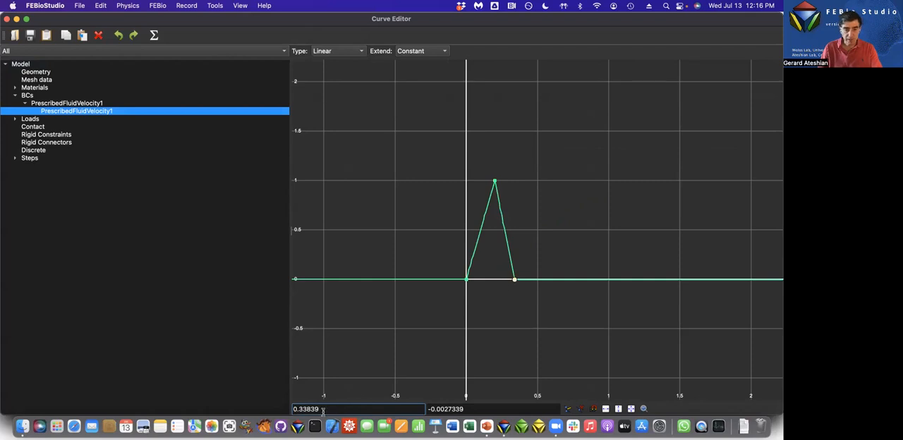
left_click_drag(308, 409, 296, 410)
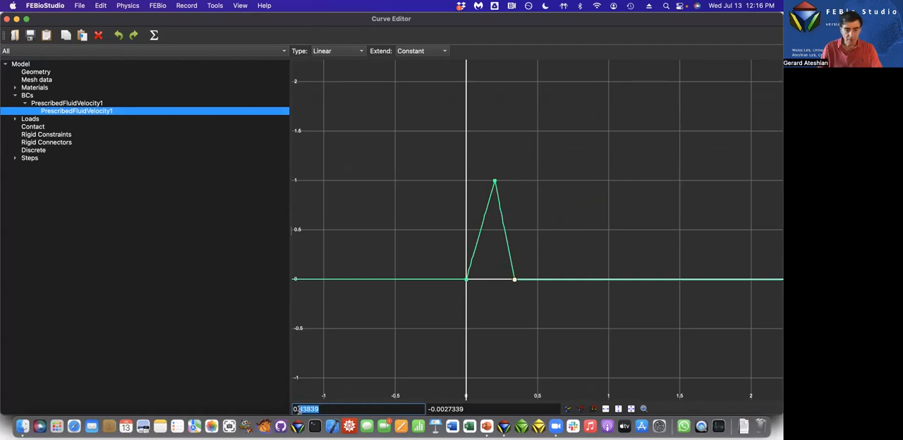
type("4")
left_click_drag(471, 410, 428, 409)
type("0")
key("Return")
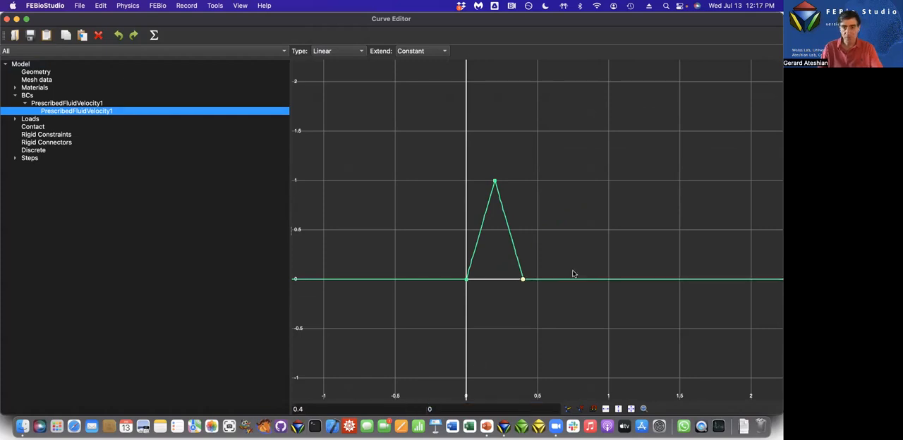
left_click(569, 244)
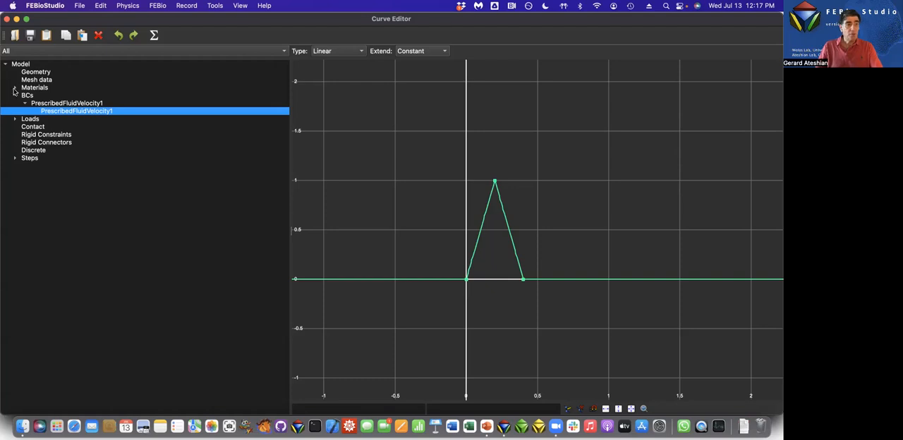
Move the end point of the inlet load's normal velocity curve to time 0.1, close the Curve Editor and save the model.
left_click(15, 118)
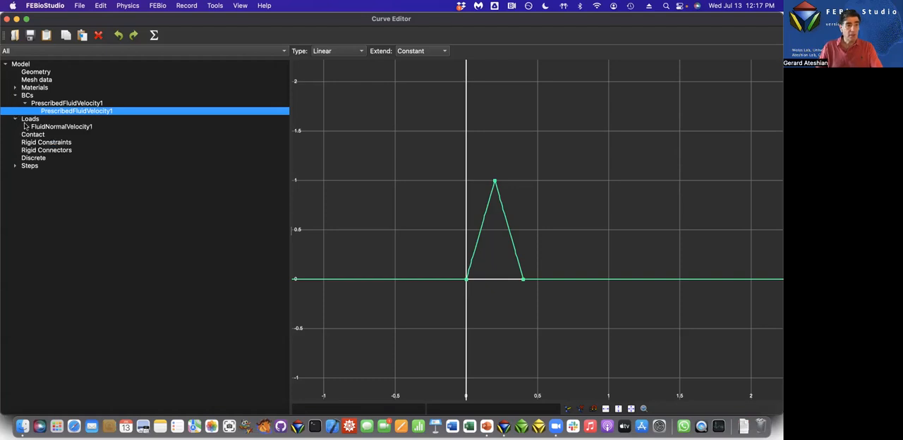
left_click(26, 127)
left_click(51, 134)
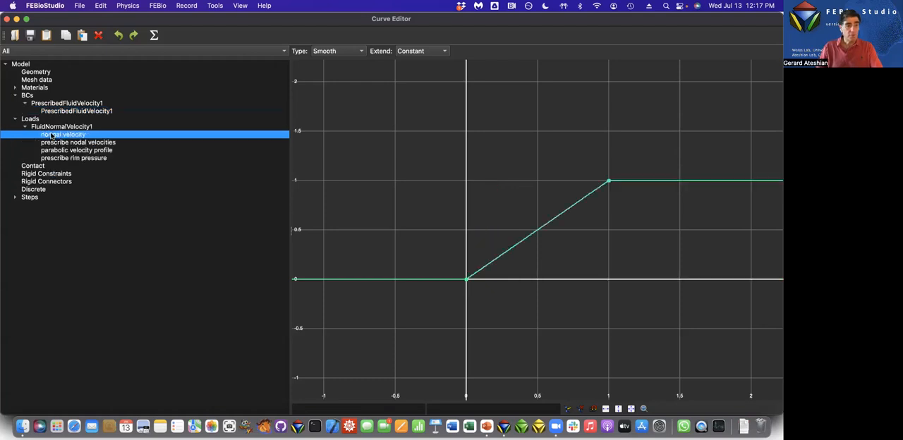
left_click(609, 182)
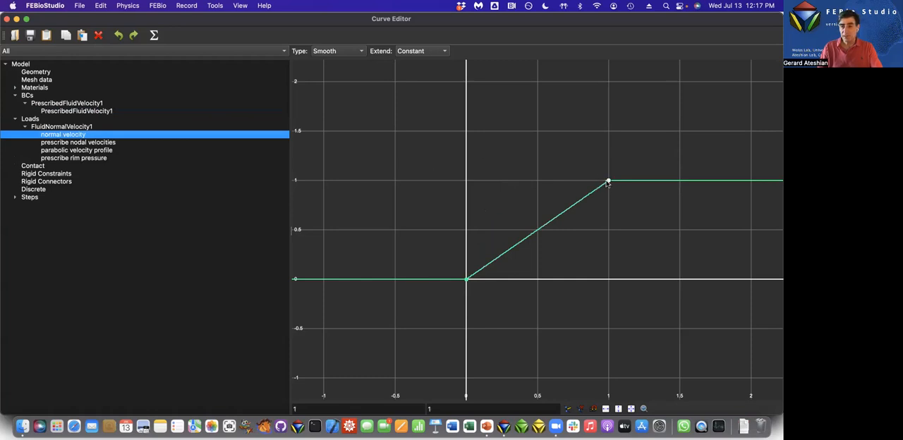
left_click(296, 410)
type("0.1")
key("Tab")
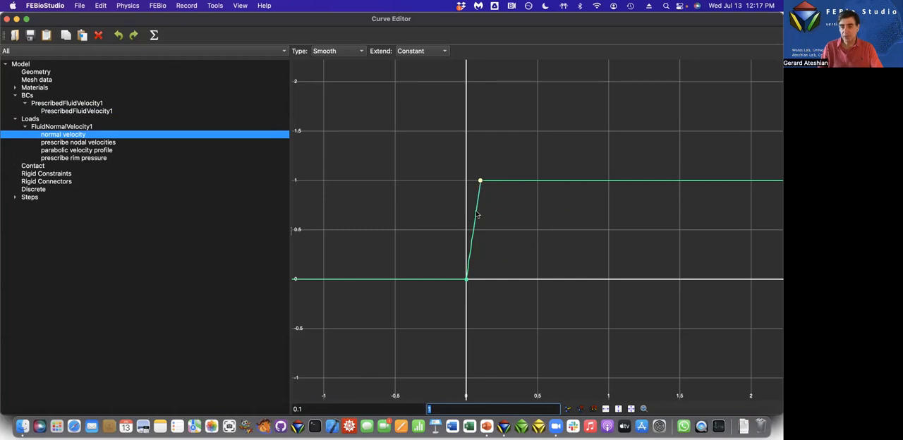
left_click(7, 19)
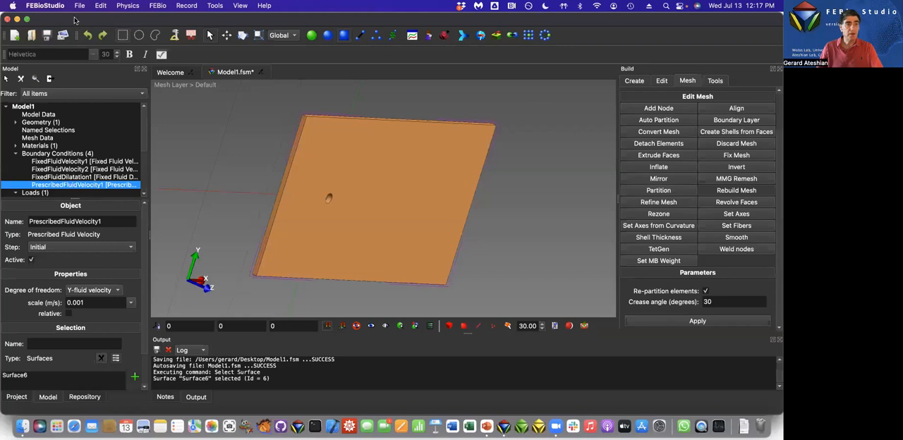
left_click(46, 35)
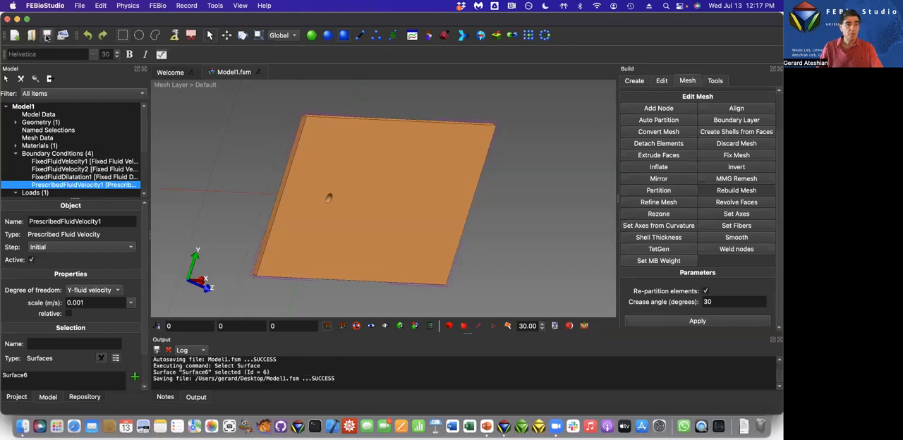
Add a Fluid Mechanics analysis step inserted after the Initial step.
left_click(328, 196)
left_click(128, 6)
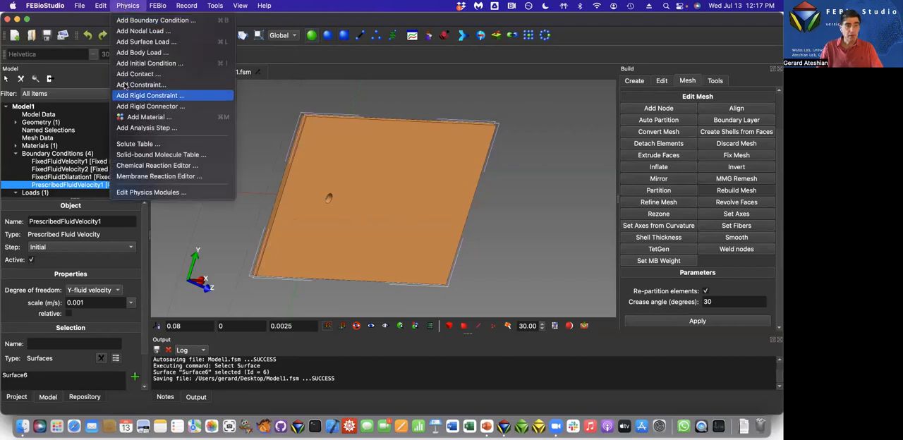
left_click(128, 129)
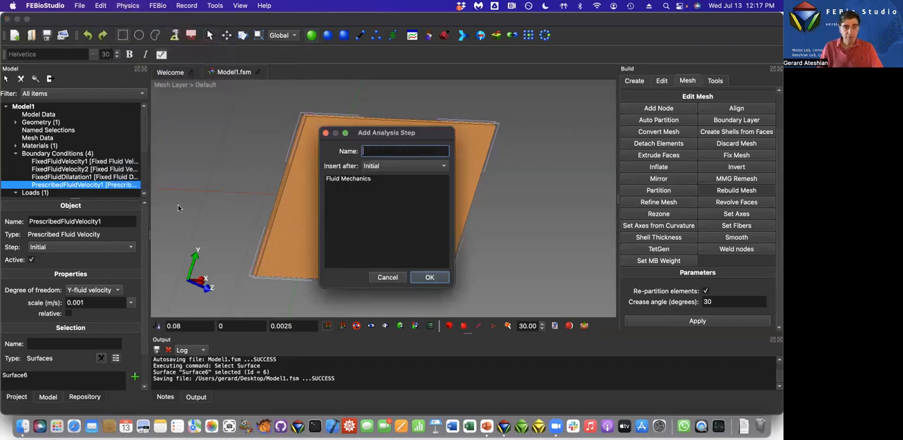
left_click(345, 181)
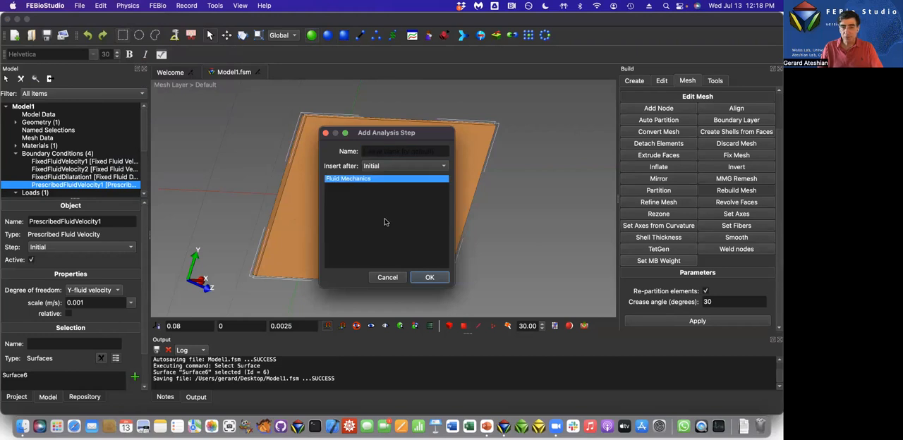
left_click(430, 280)
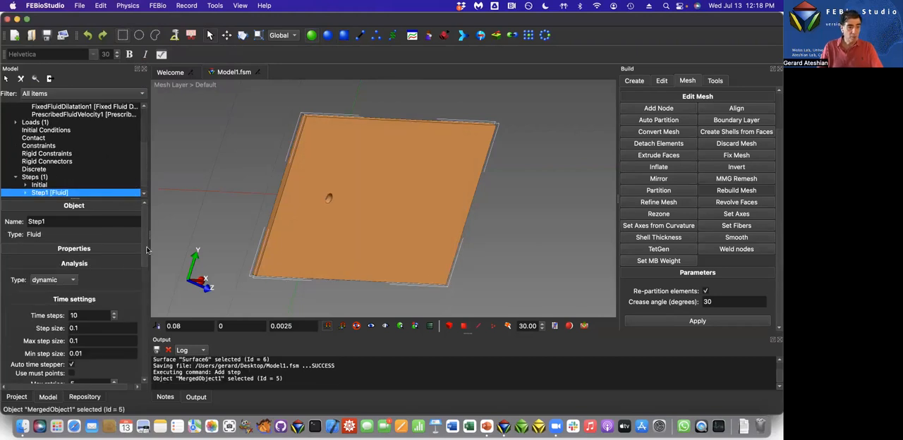
Set the fluid analysis step's number of time steps to 1500.
scroll(99, 282, "down", 5)
double_click(91, 215)
type("1500")
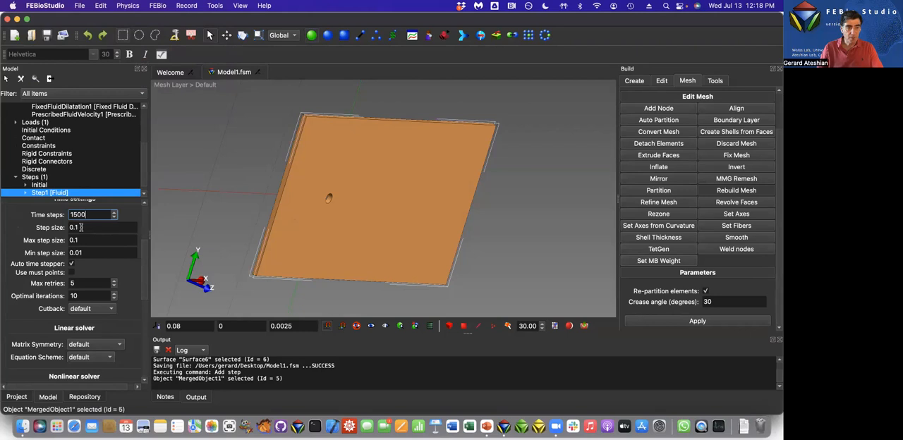
key("Tab")
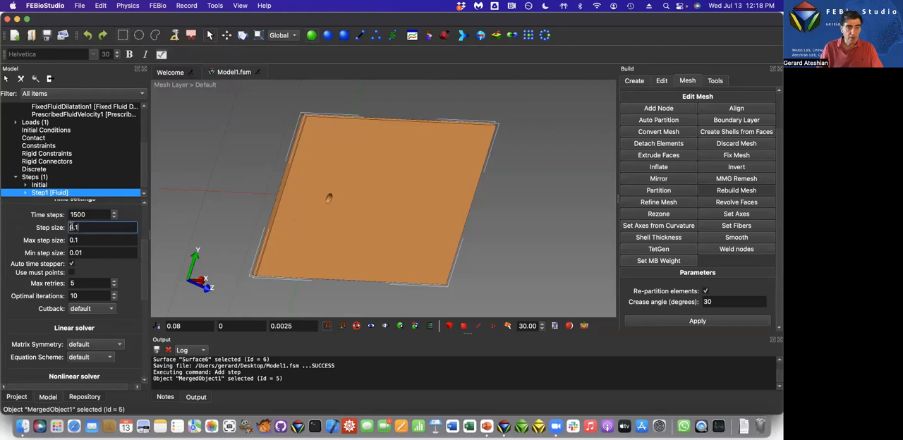
key("Tab")
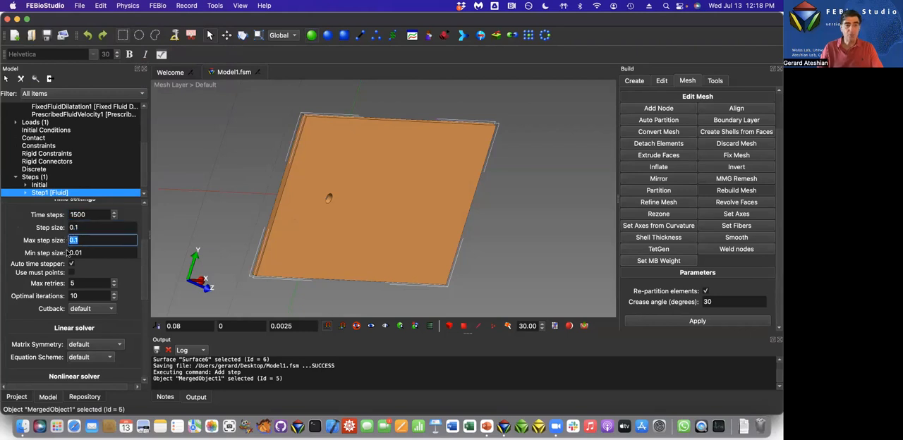
left_click(79, 253)
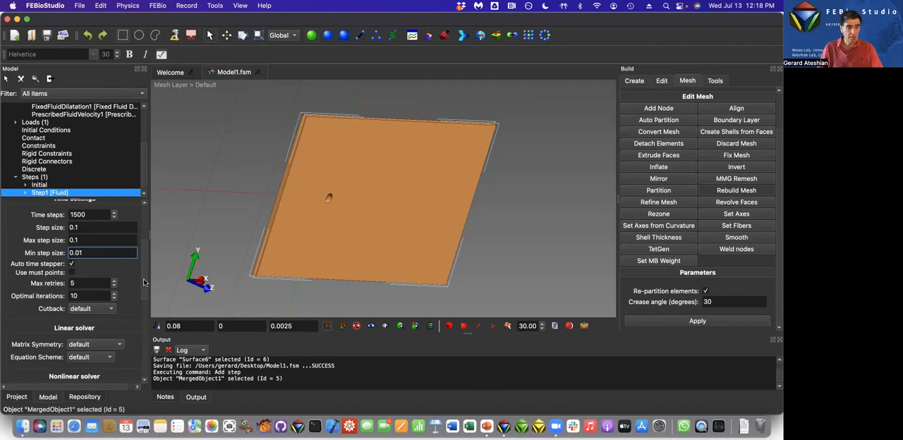
Set the fluid analysis step's optimal iterations to 50.
double_click(79, 296)
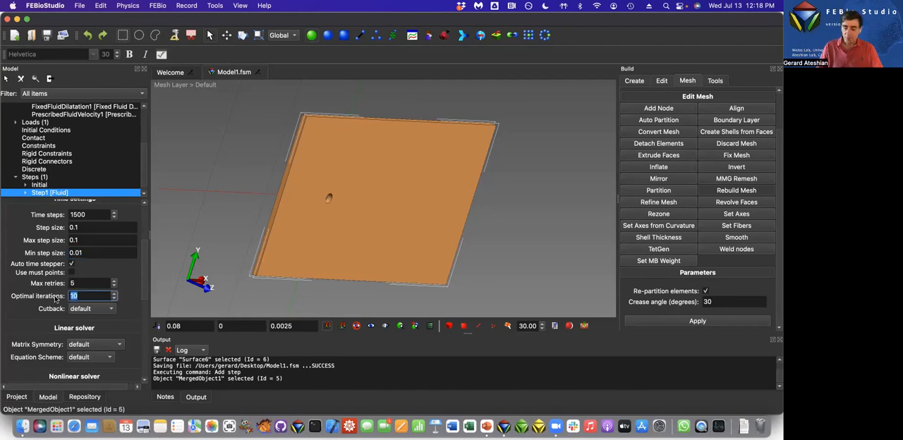
type("5")
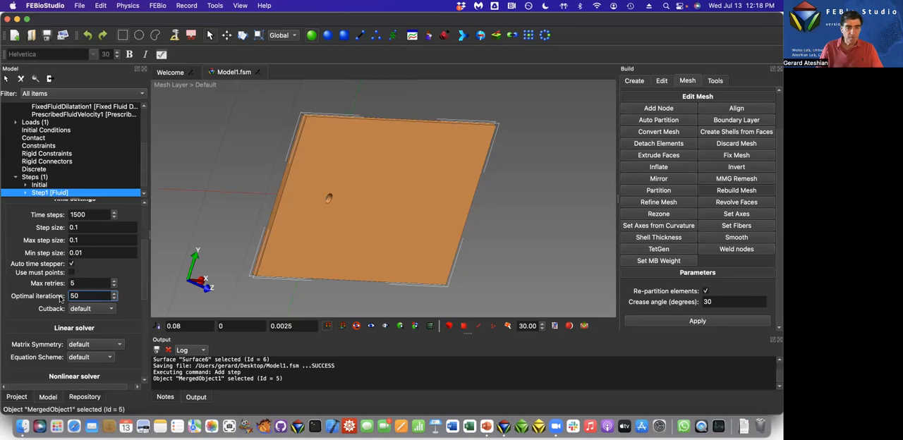
type("0")
key("Return")
scroll(143, 279, "down", 3)
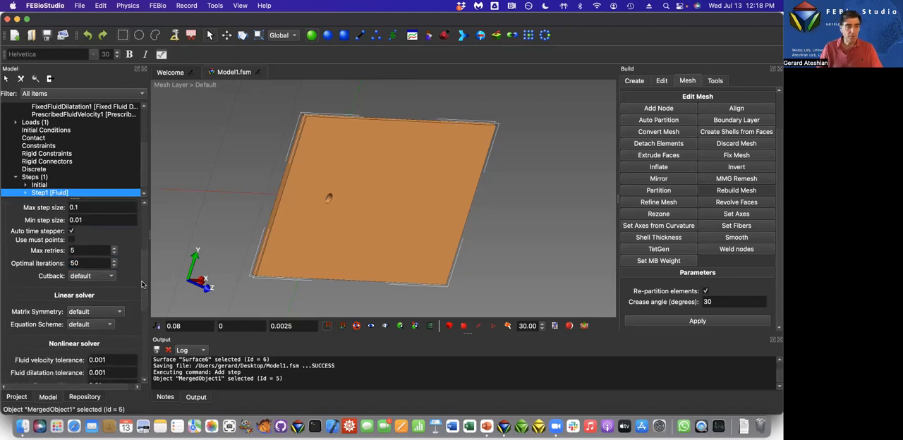
scroll(141, 285, "down", 3)
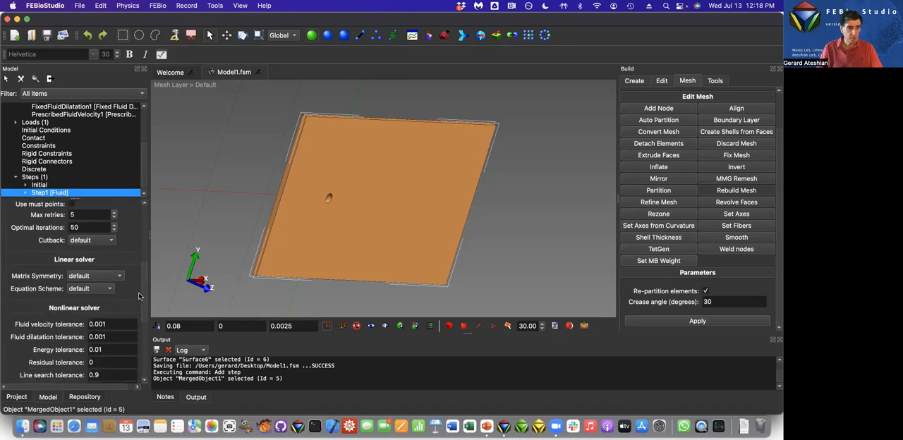
Set the fluid analysis step's residual tolerance to 0.001 in the nonlinear solver settings.
scroll(140, 292, "down", 4)
left_click(110, 311)
type(".001")
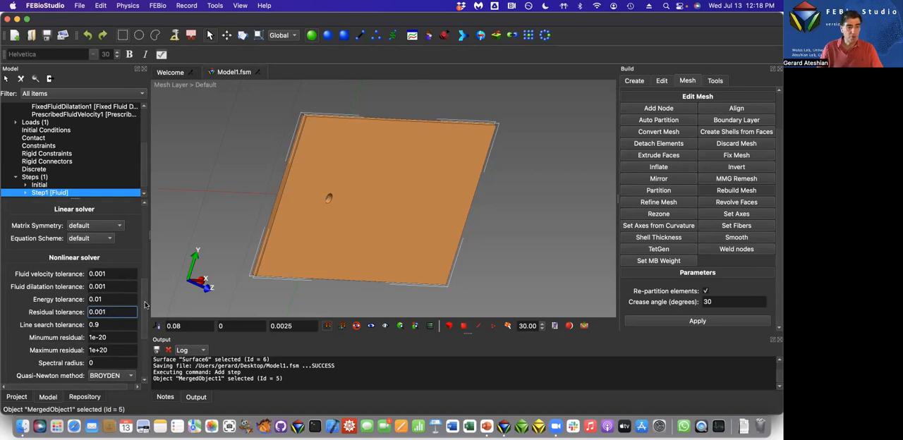
scroll(141, 307, "down", 4)
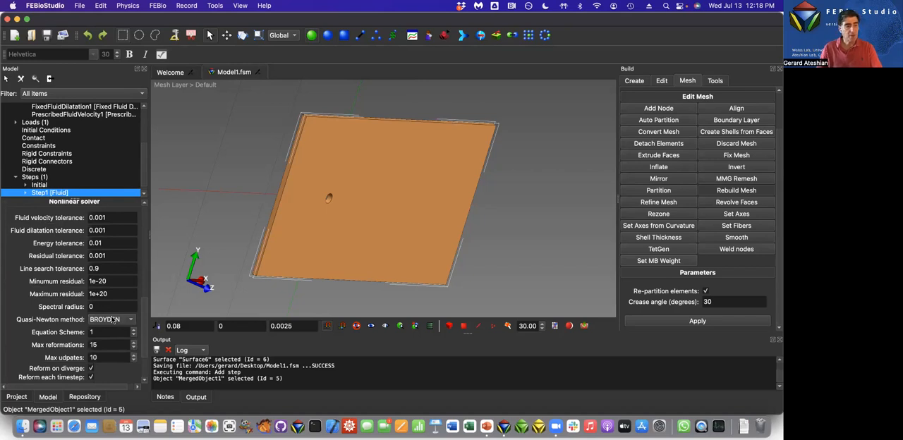
left_click(112, 255)
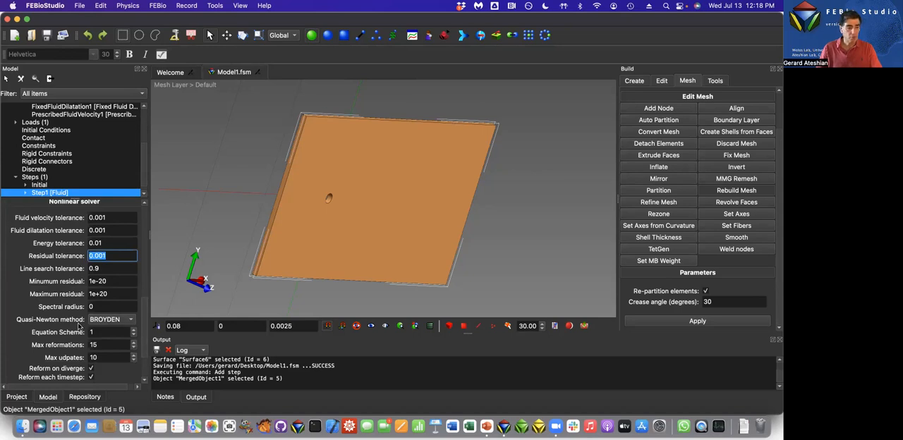
Set the nonlinear solver's max reformations to 5 and max updates to 50.
left_click(104, 345)
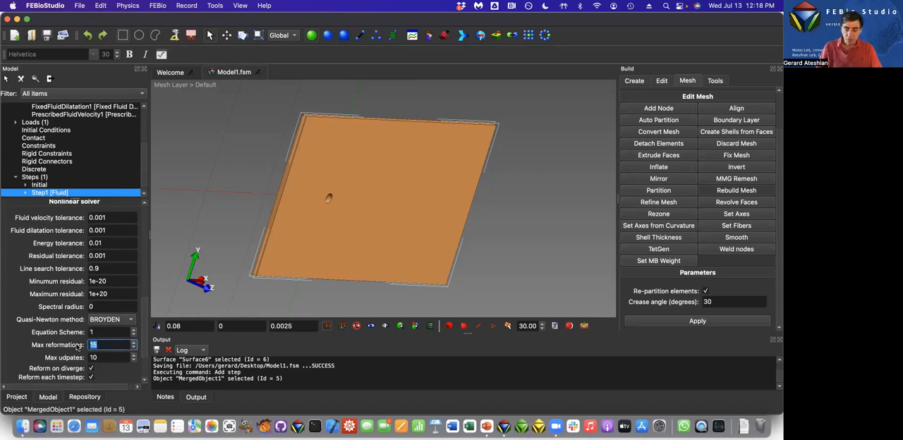
type("5")
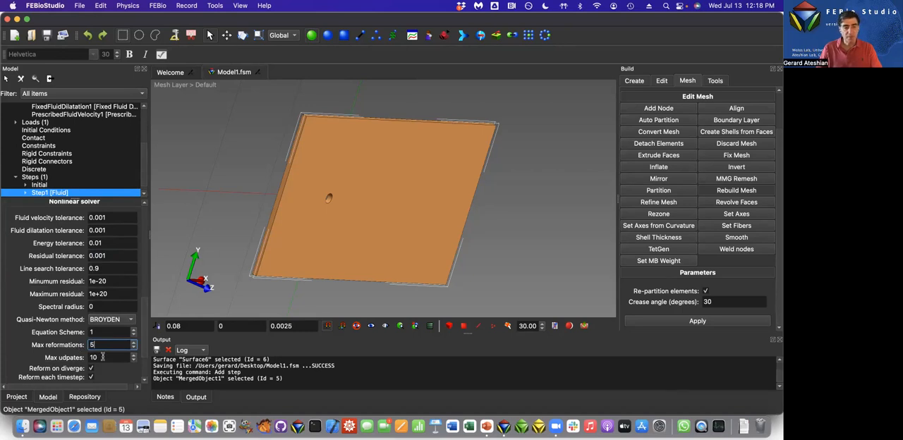
left_click(102, 357)
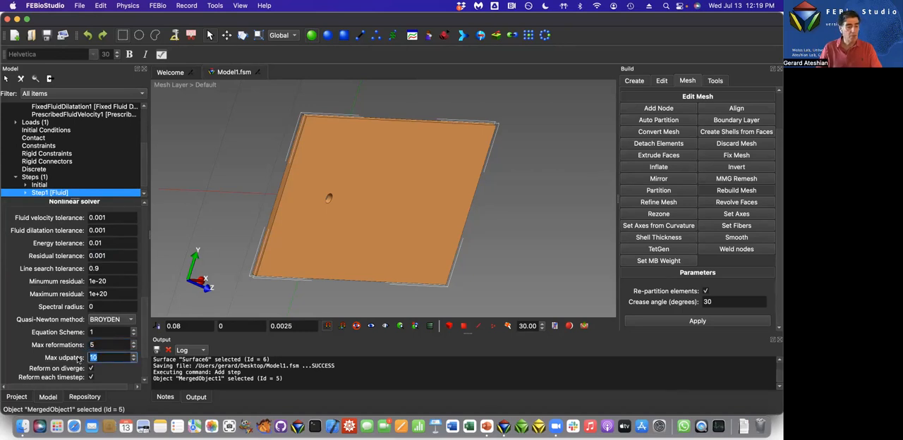
type("50")
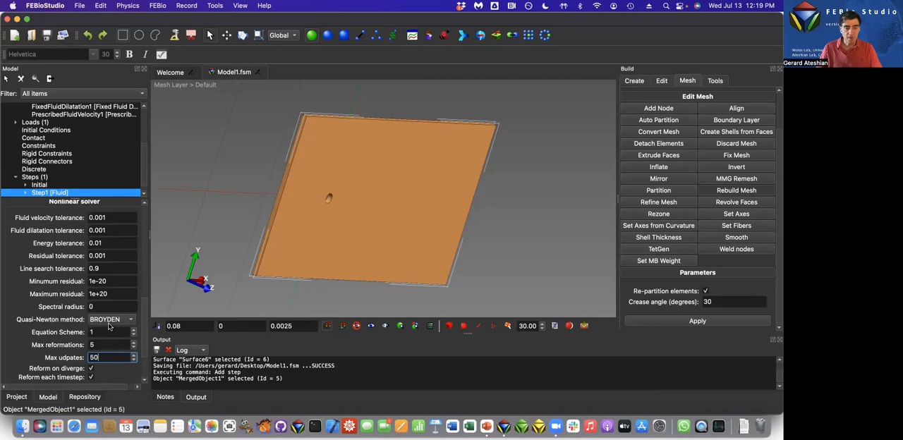
Disable both Reform on diverge and Reform each timestep for the fluid analysis step, and save the model.
left_click(91, 369)
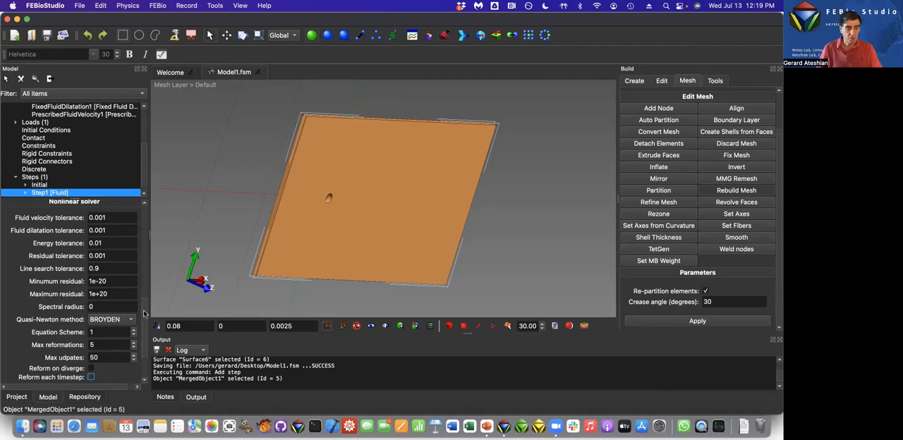
scroll(139, 331, "down", 3)
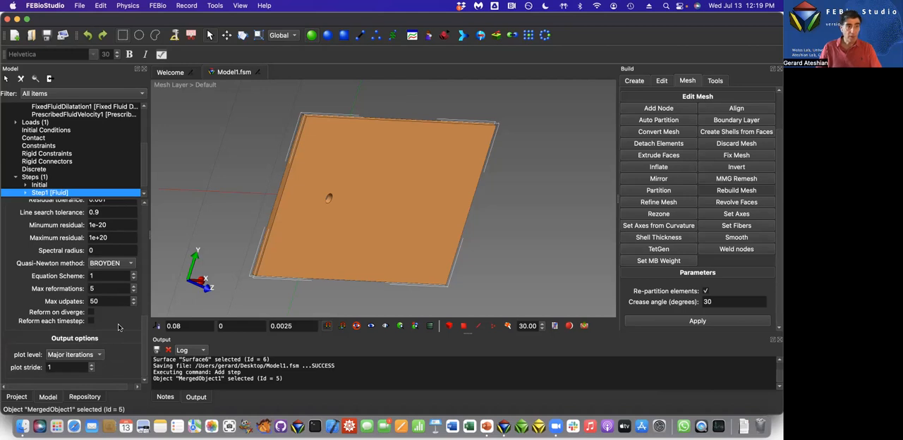
left_click(44, 38)
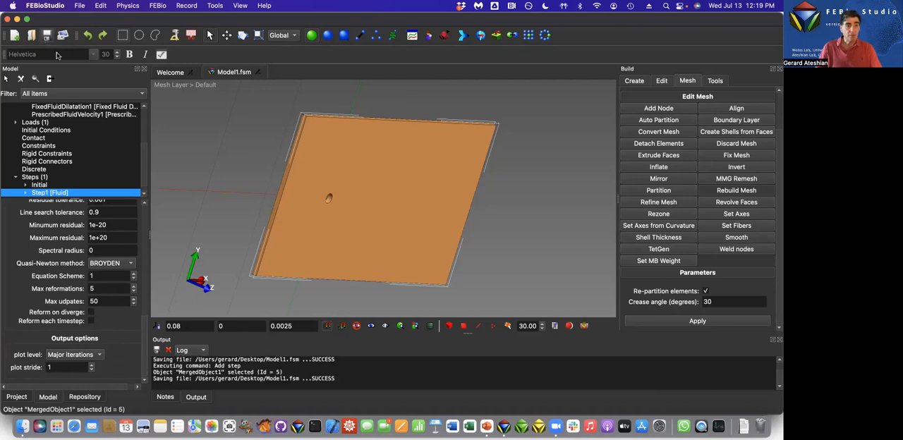
Expand the model's Output item and show the plotfile's output variables.
scroll(146, 175, "down", 1)
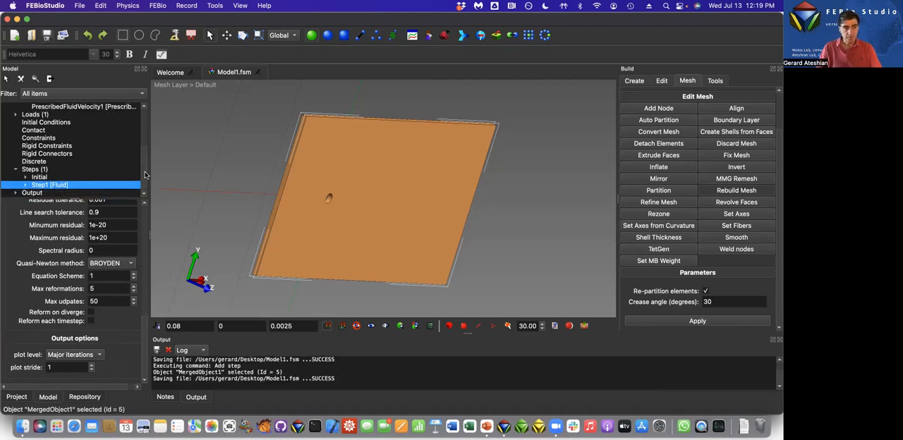
left_click(17, 193)
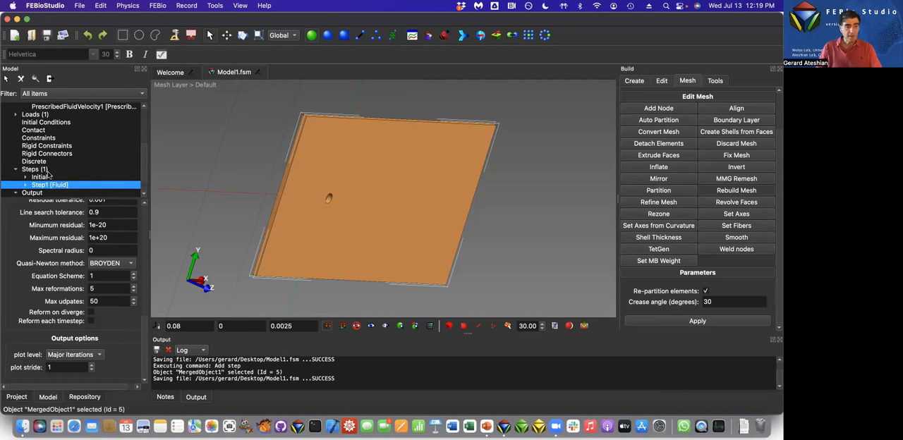
left_click(41, 185)
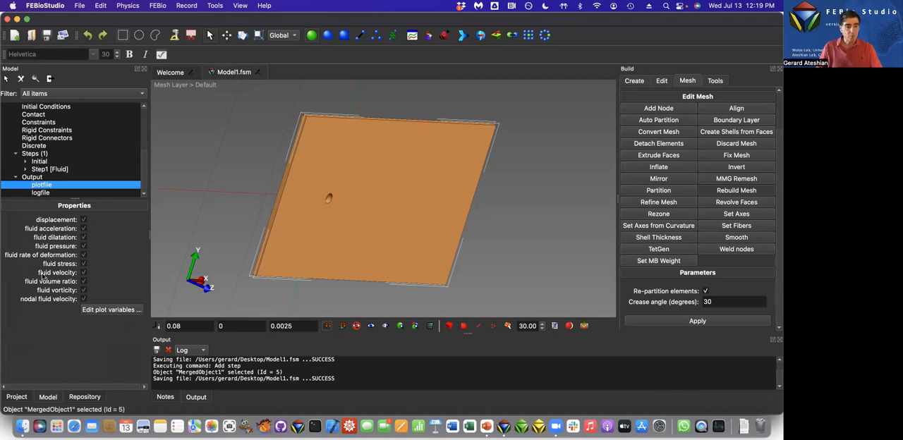
Turn off orthographic projection for the model view.
right_click(341, 233)
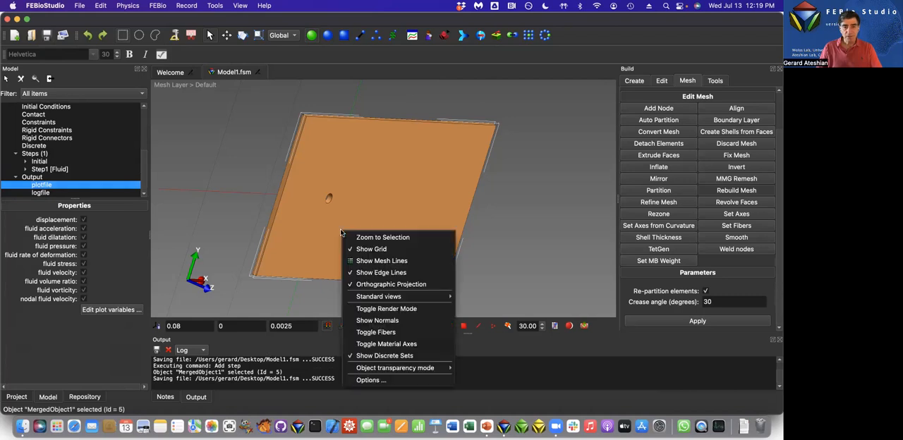
mouse_move(355, 297)
left_click(356, 285)
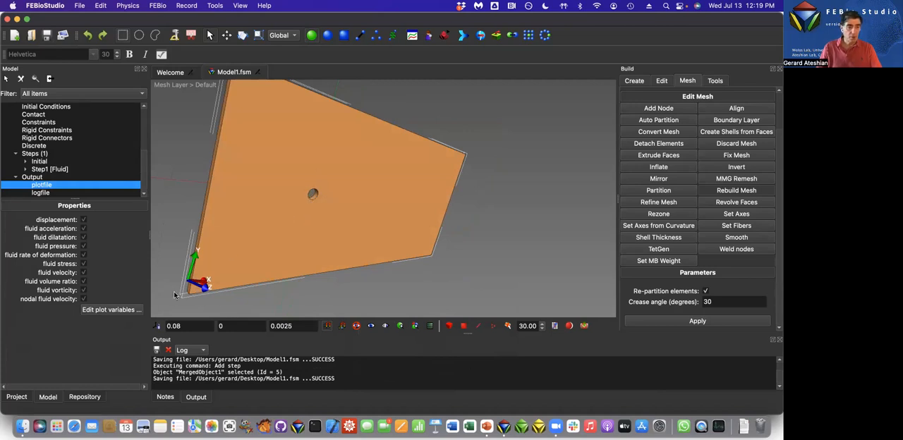
Filter the plot variables by "fluid surf", enable fluid surface force, and cancel adding a surface domain to it.
left_click(111, 310)
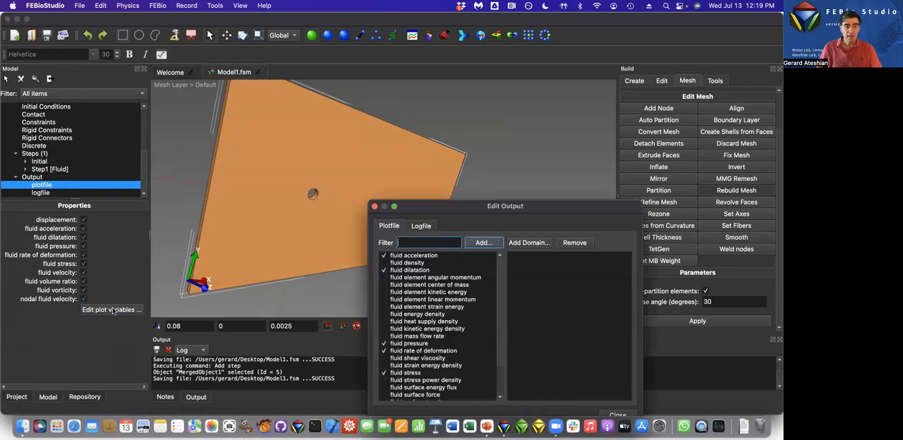
type("fl")
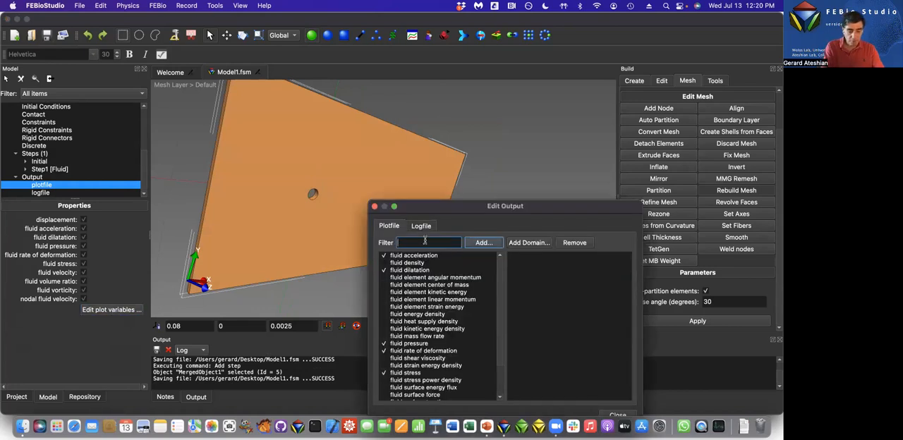
type("uid surf")
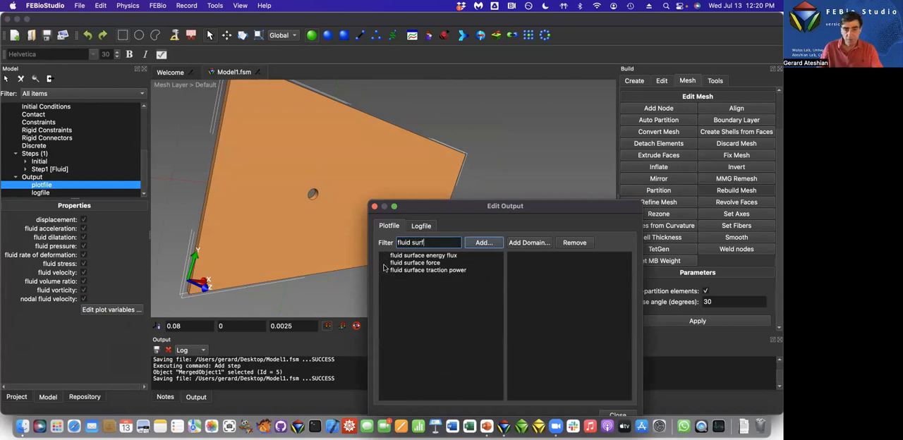
left_click(408, 263)
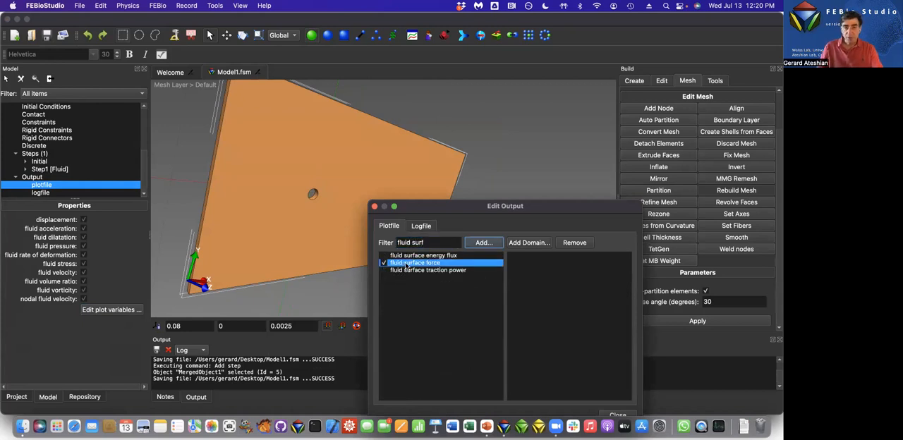
left_click(529, 243)
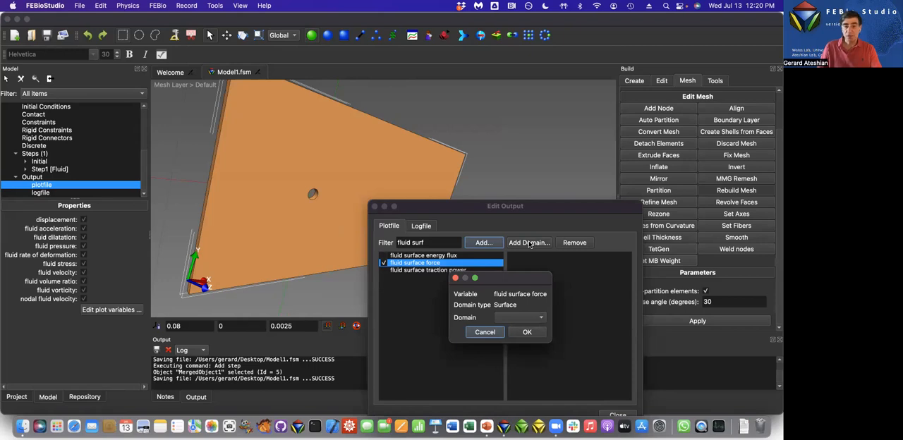
left_click(484, 332)
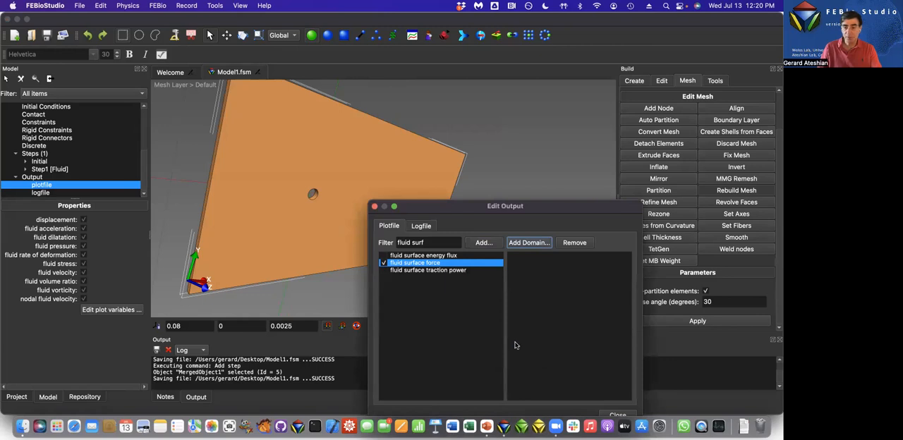
left_click(618, 415)
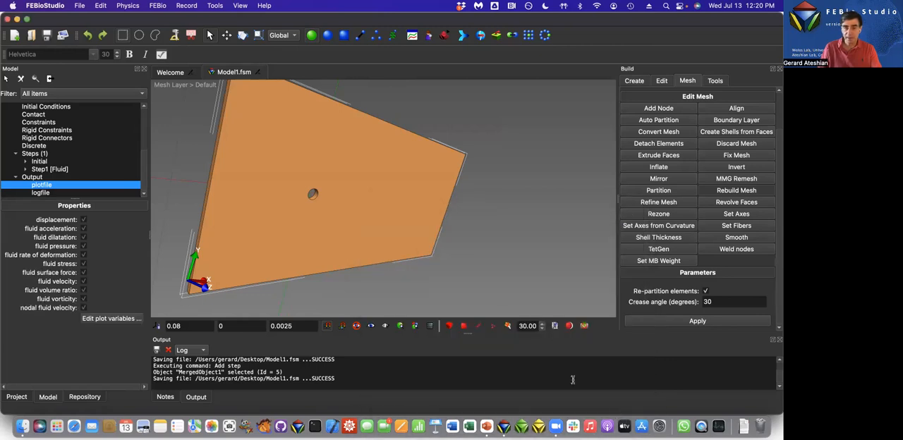
Select the cylindrical hole surface in the plate and save it as a named selection called Cylinder.
left_click(344, 34)
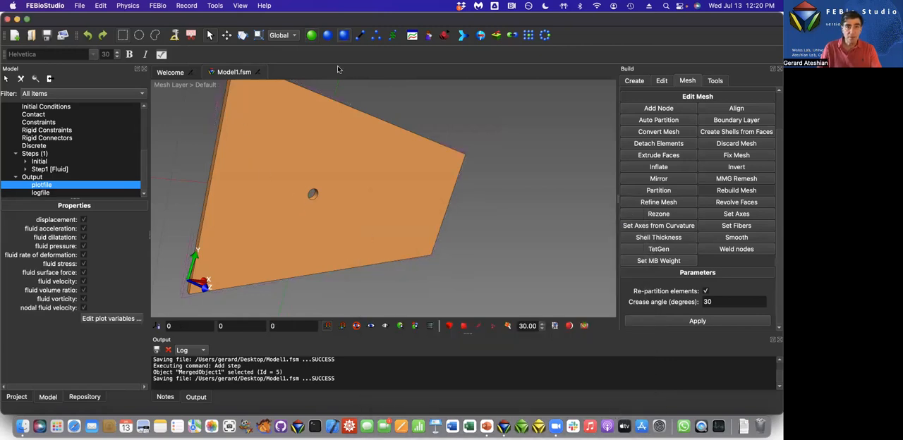
left_click(313, 195)
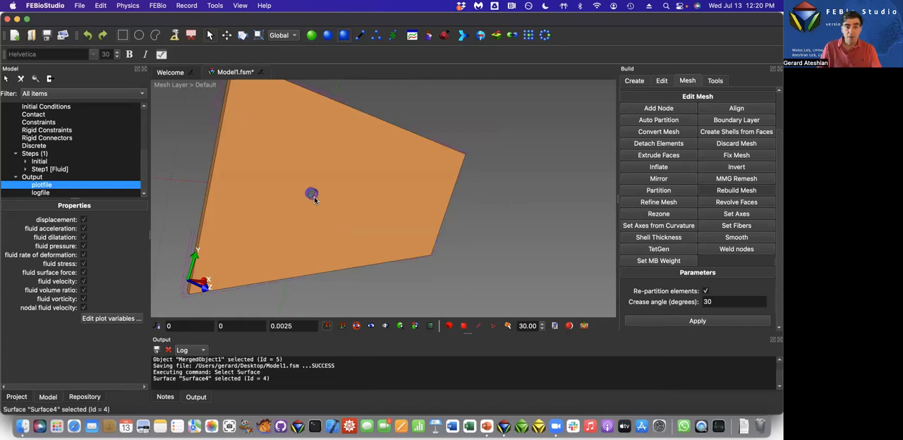
left_click(102, 5)
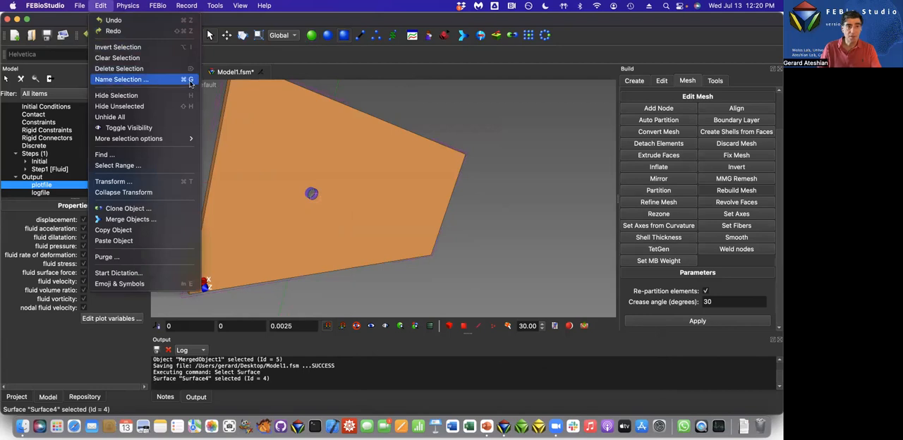
left_click(115, 80)
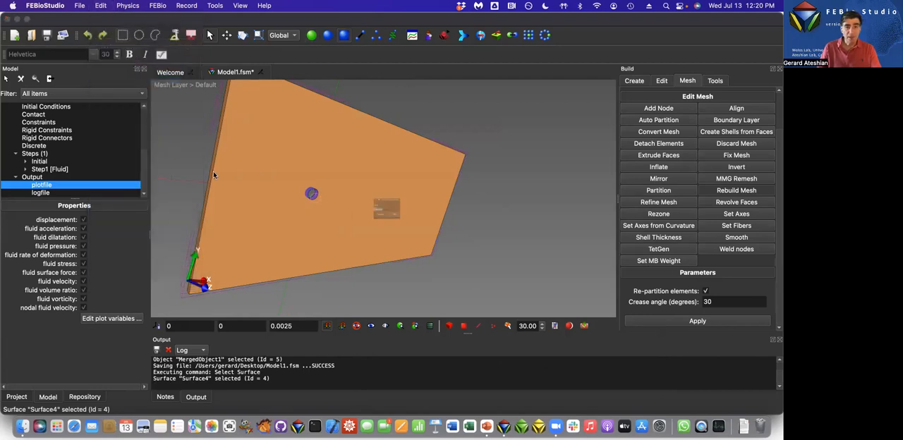
type("Cylinder")
left_click(412, 230)
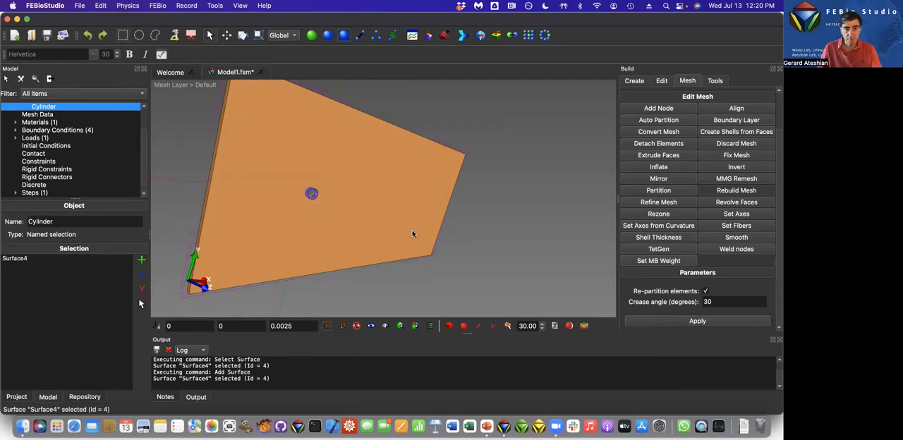
Add the Cylinder surface as the domain of the plotfile's fluid surface force variable, close the output settings and save the model.
scroll(33, 180, "down", 1)
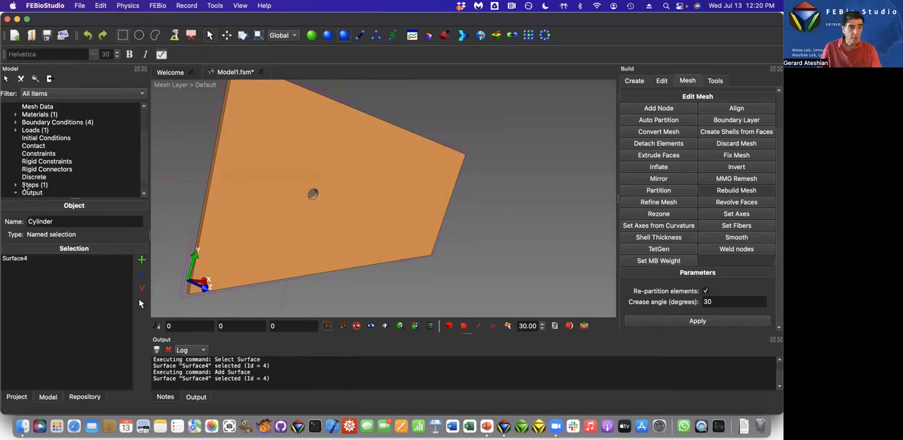
double_click(26, 191)
left_click(35, 186)
left_click(109, 318)
scroll(407, 361, "down", 3)
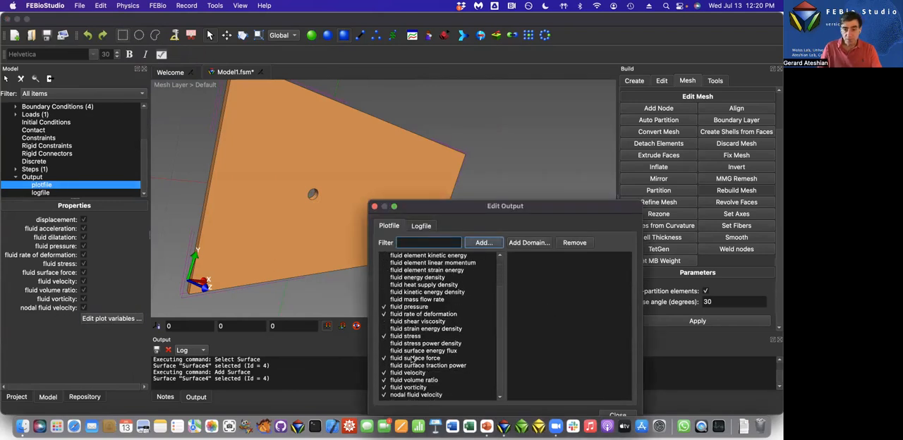
left_click(410, 359)
left_click(531, 242)
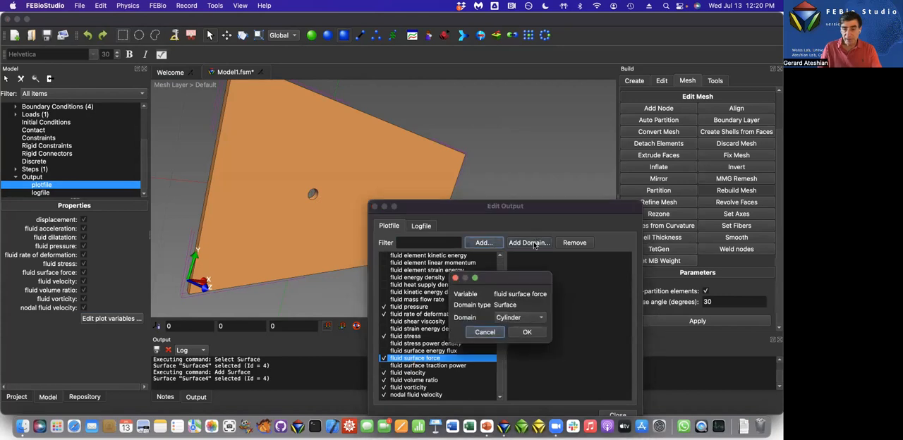
left_click(526, 331)
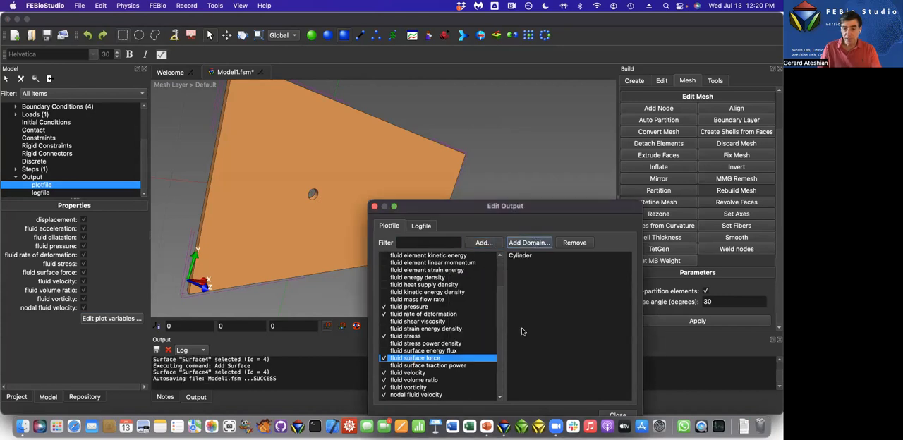
left_click(534, 259)
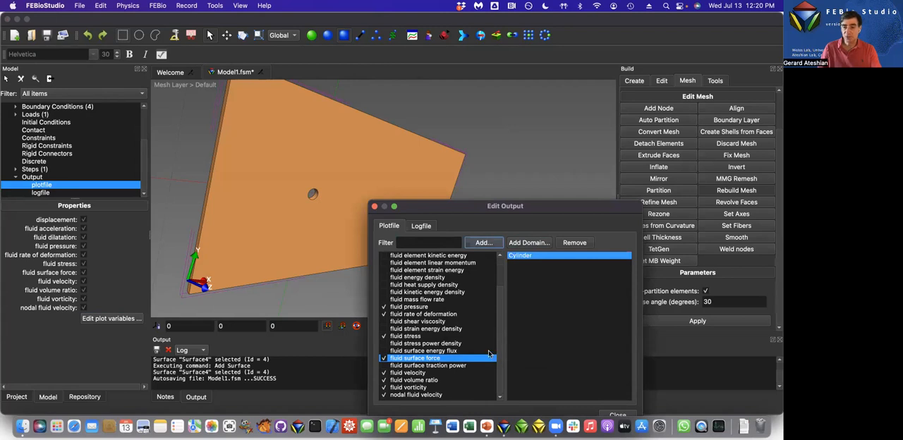
left_click_drag(593, 204, 563, 128)
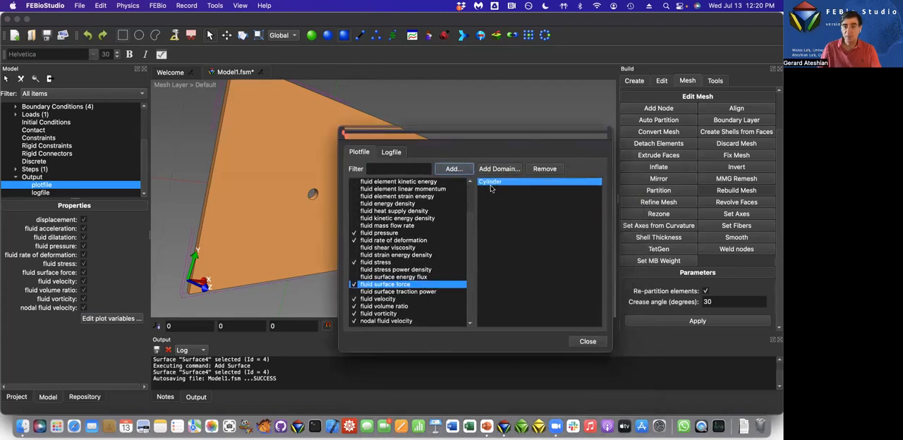
left_click(586, 341)
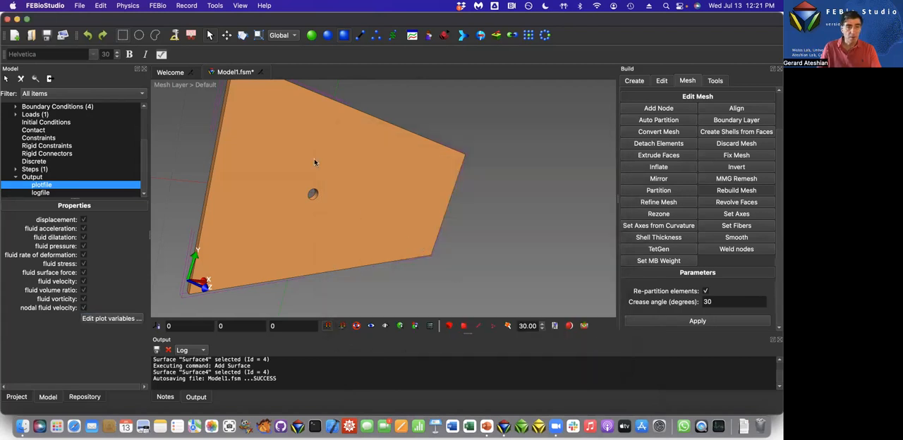
left_click(47, 36)
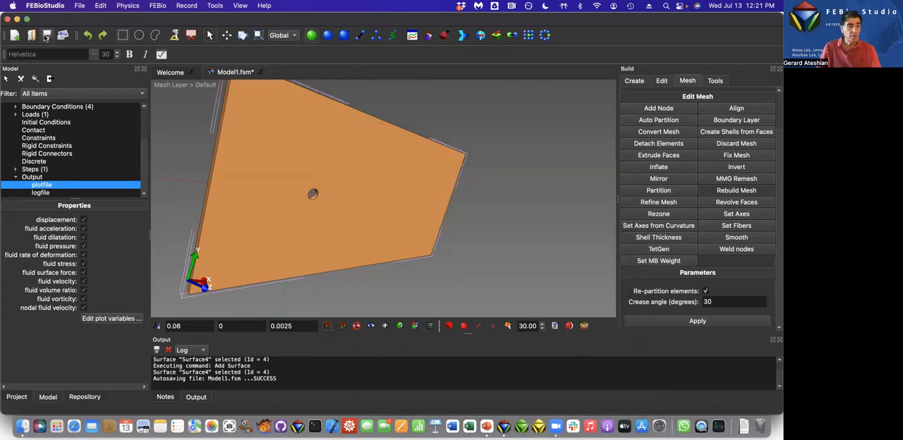
Run the FEBio analysis with the job name Model1 and enlarge the output log to follow its progress.
left_click(157, 5)
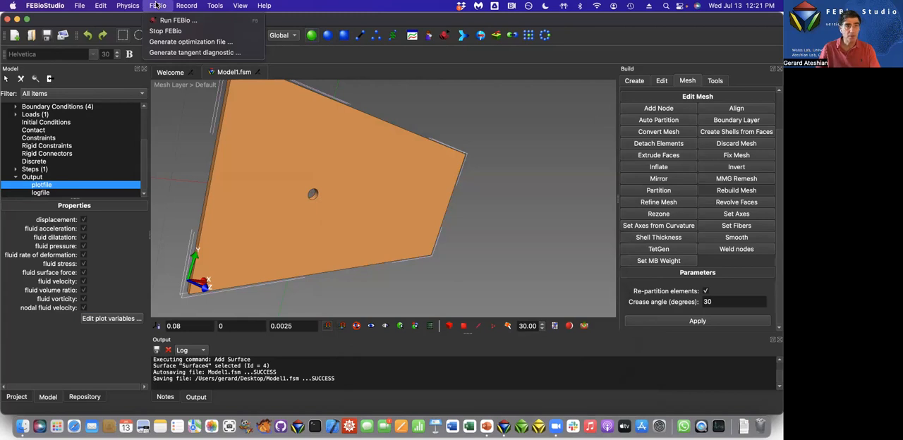
key("Return")
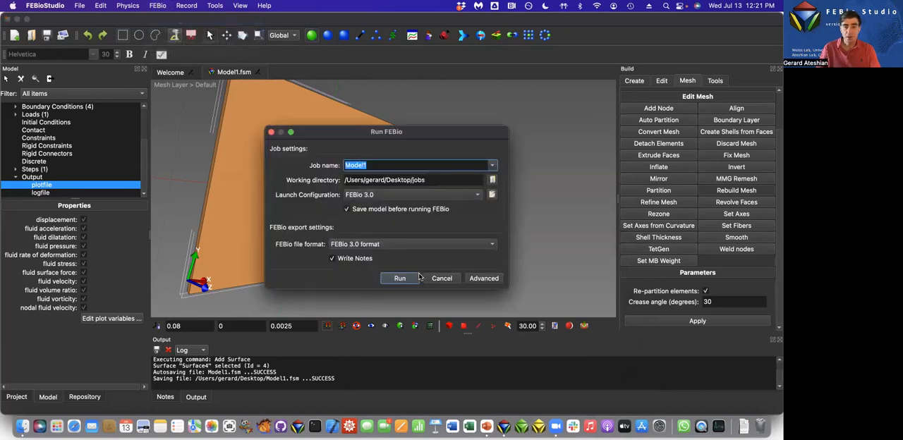
left_click(399, 277)
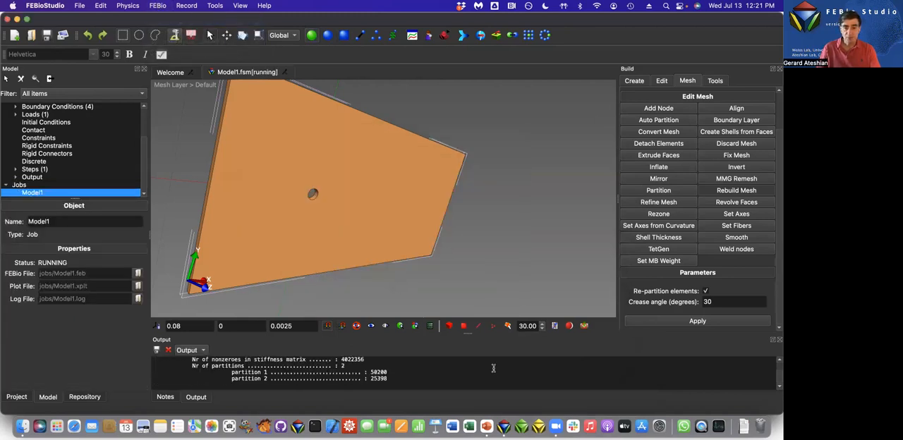
left_click_drag(468, 329, 468, 207)
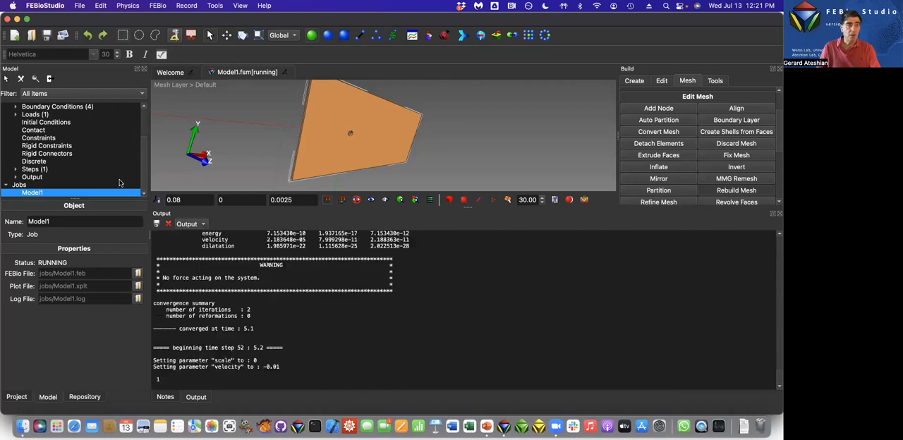
Stop the running Model1 analysis and dismiss the completion notice.
left_click(158, 5)
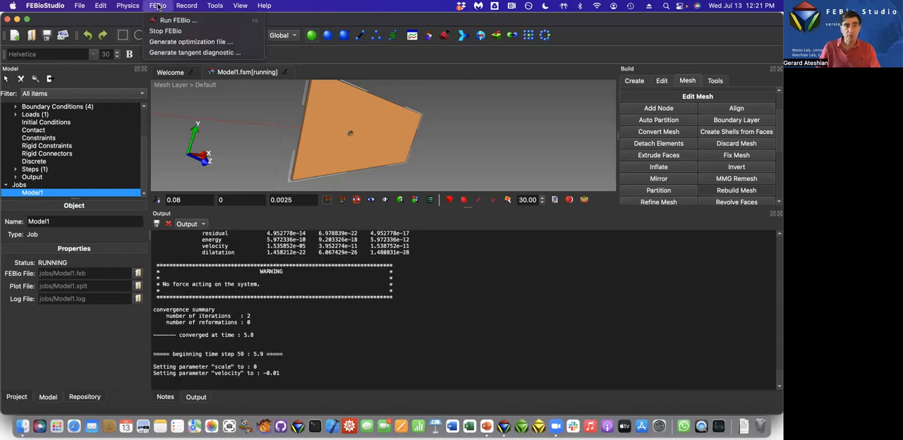
left_click(158, 32)
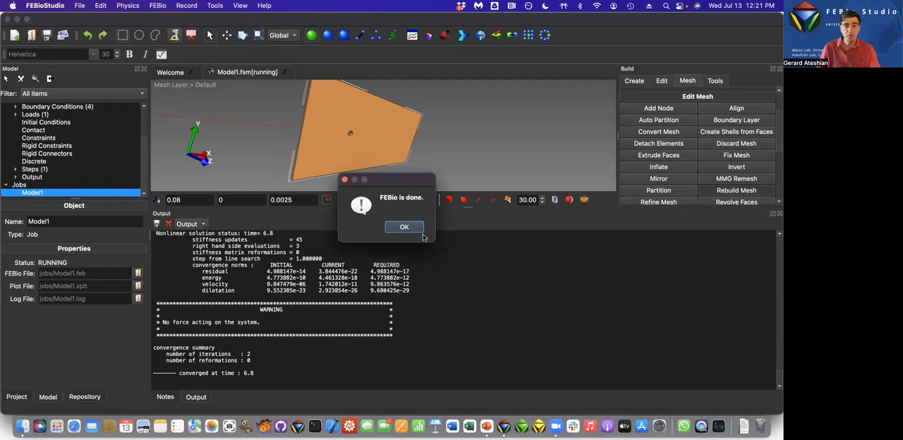
left_click(415, 227)
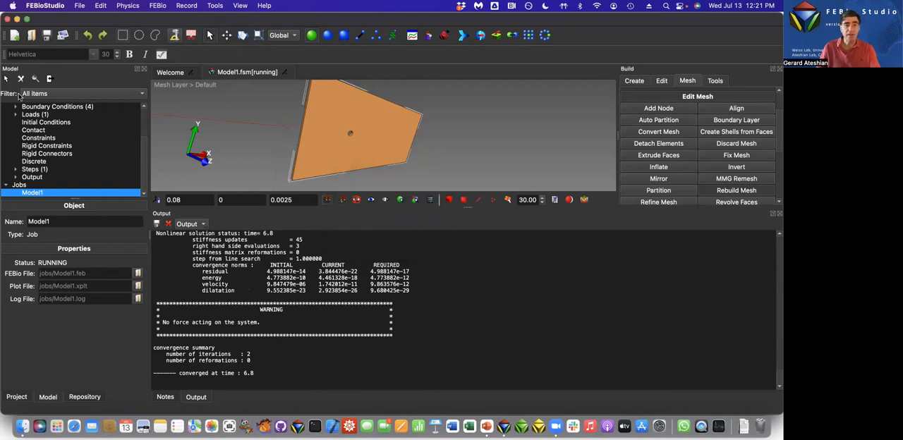
Connect to the project repository and look up the model file of the Unsteady Flow Past Cylinder tutorial project.
left_click(84, 397)
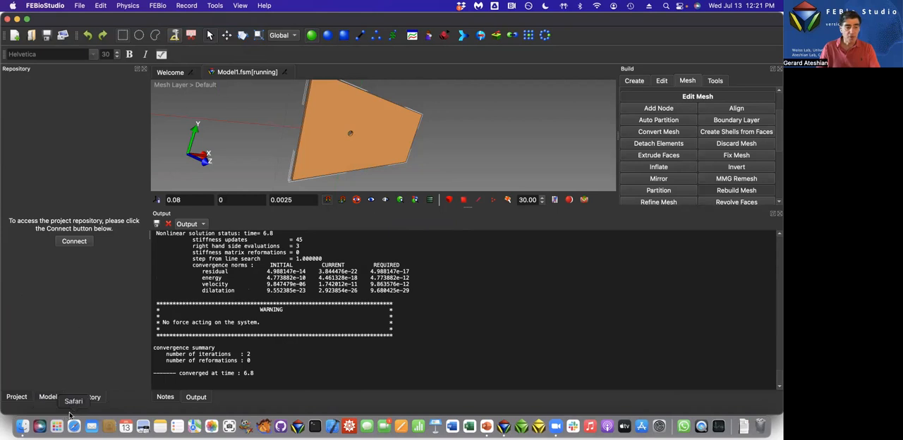
left_click(79, 242)
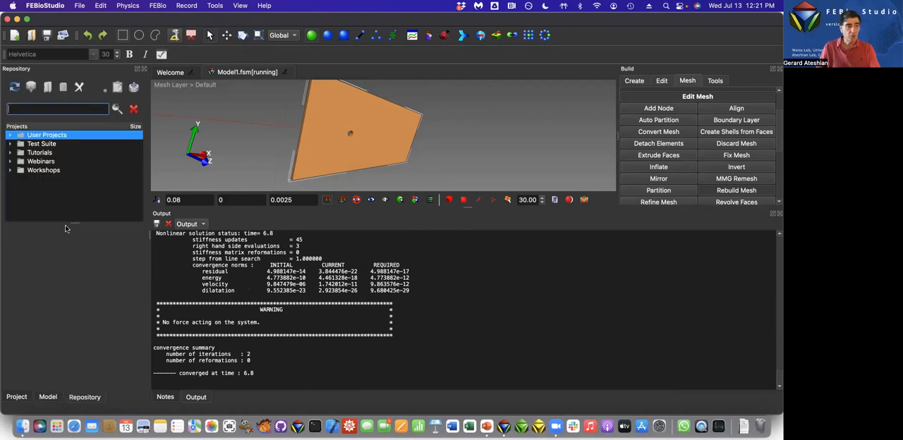
left_click(10, 152)
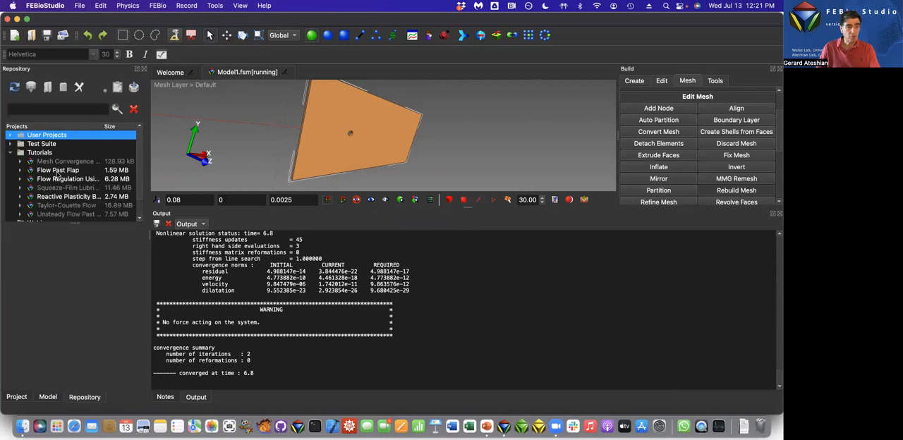
scroll(59, 179, "down", 1)
left_click(51, 198)
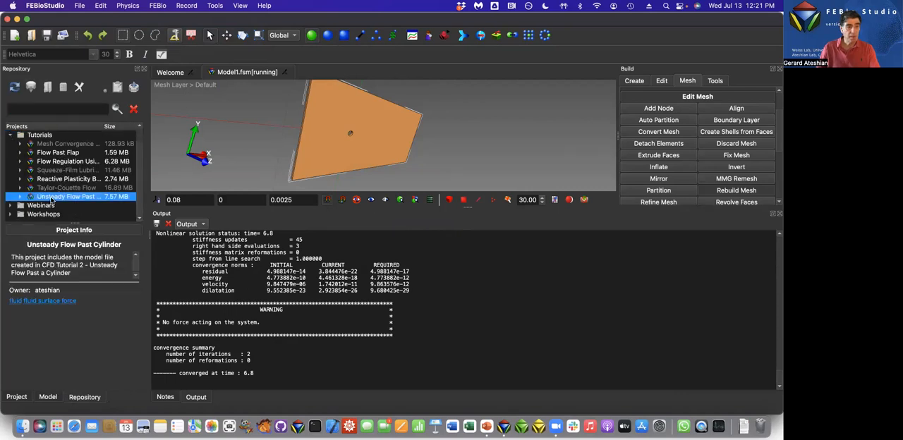
left_click(21, 198)
left_click(52, 206)
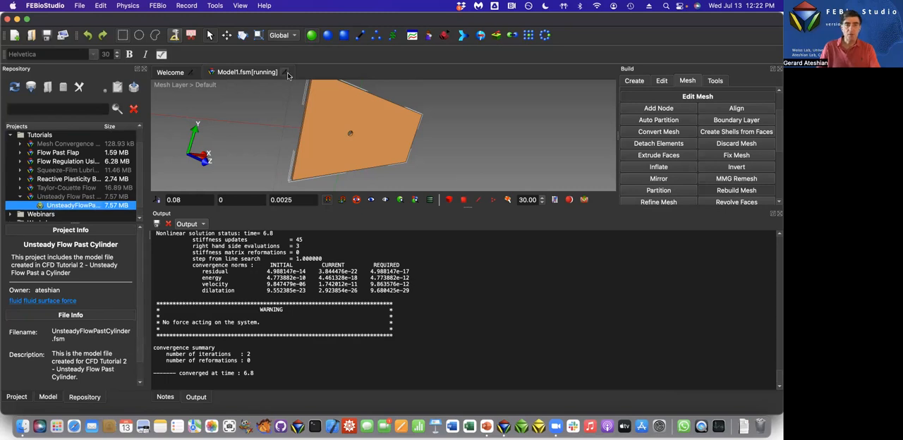
Close the Model1 model, open the recent file UnsteadyFlowPastCylinder.fsm and shrink the output log to enlarge the model view.
left_click(59, 34)
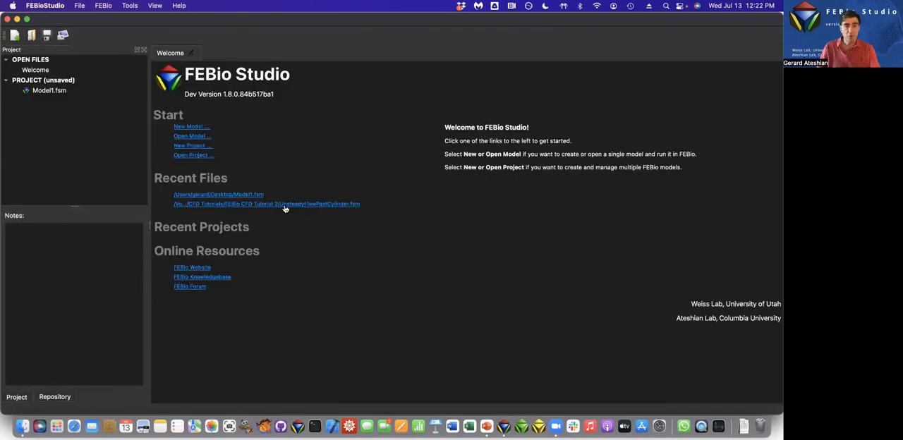
left_click(285, 204)
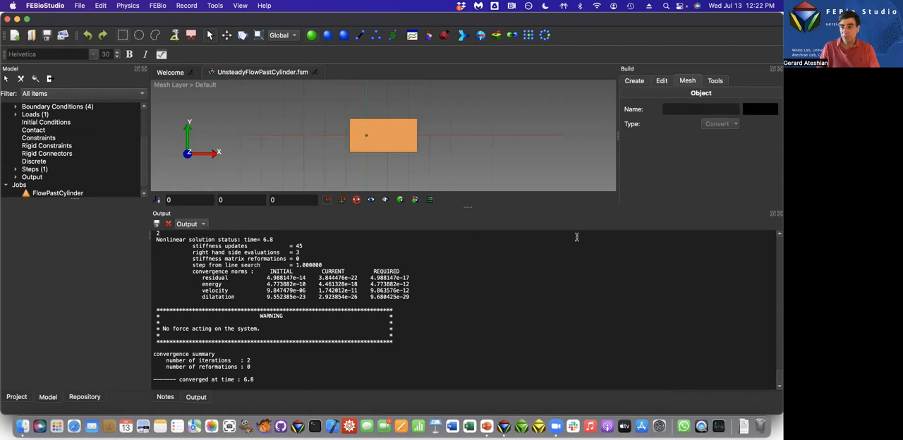
left_click_drag(469, 208, 483, 395)
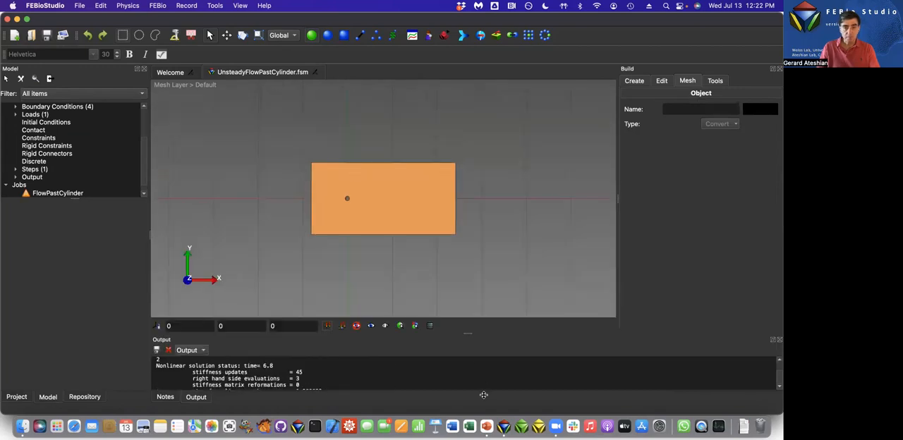
scroll(404, 237, "up", 3)
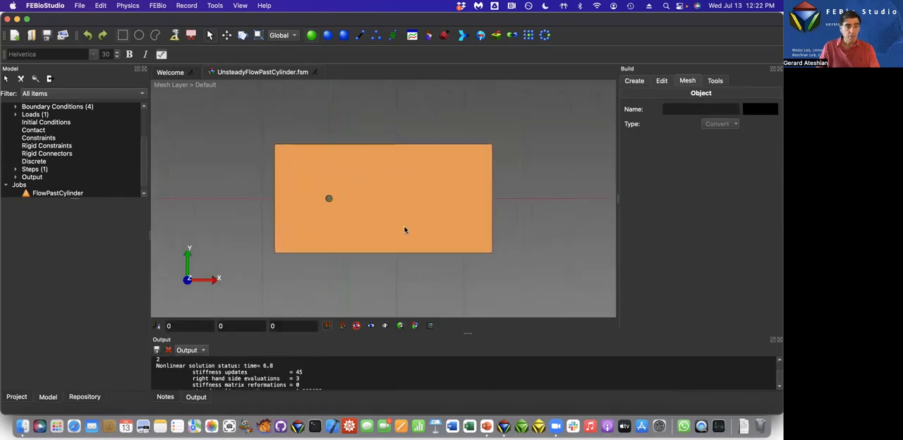
scroll(62, 169, "down", 1)
Try to open the plot file of the FlowPastCylinder job.
left_click(44, 185)
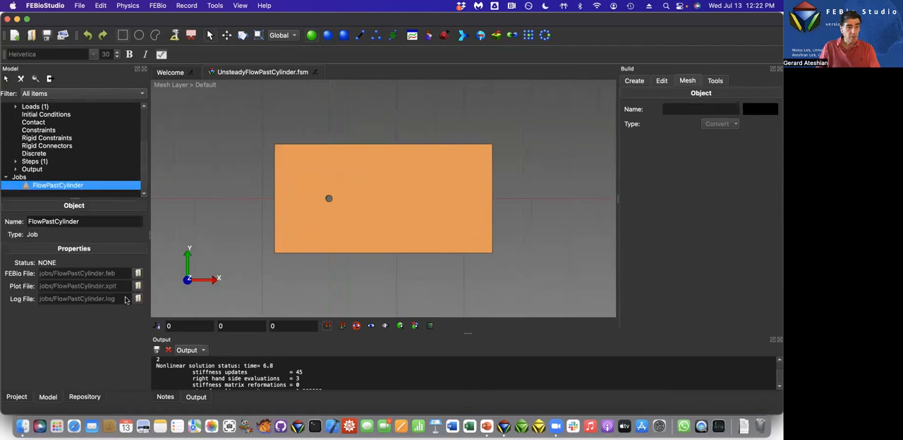
left_click(139, 287)
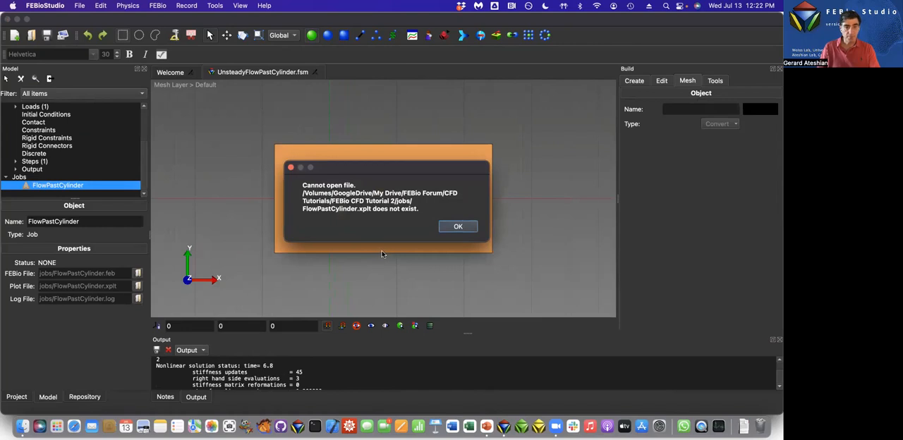
left_click(456, 227)
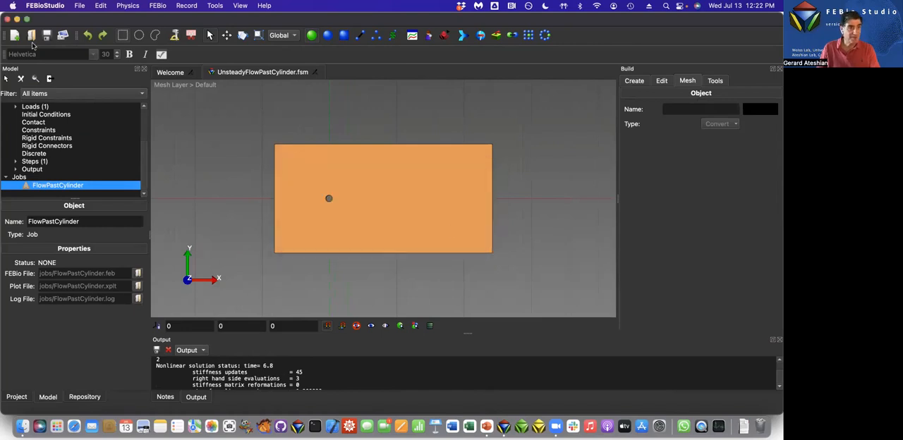
Open UnsteadyFlowPastCylinder.xplt from the jobs folder, reading all states.
left_click(31, 36)
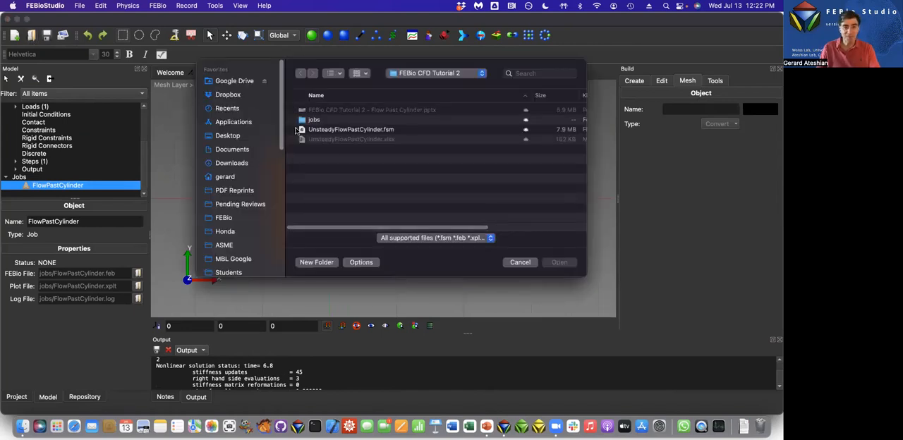
double_click(312, 120)
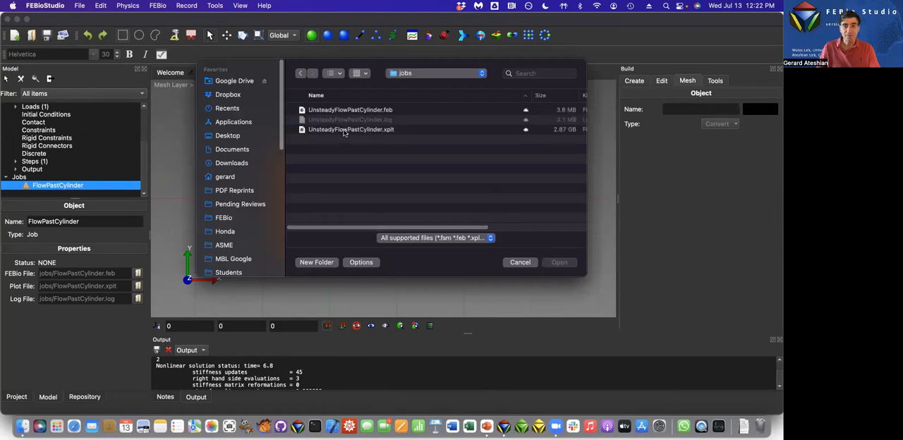
left_click(344, 130)
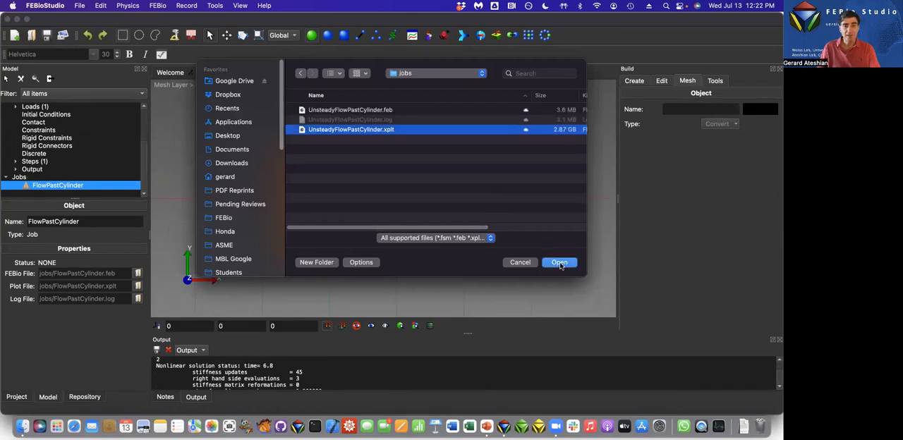
left_click(558, 263)
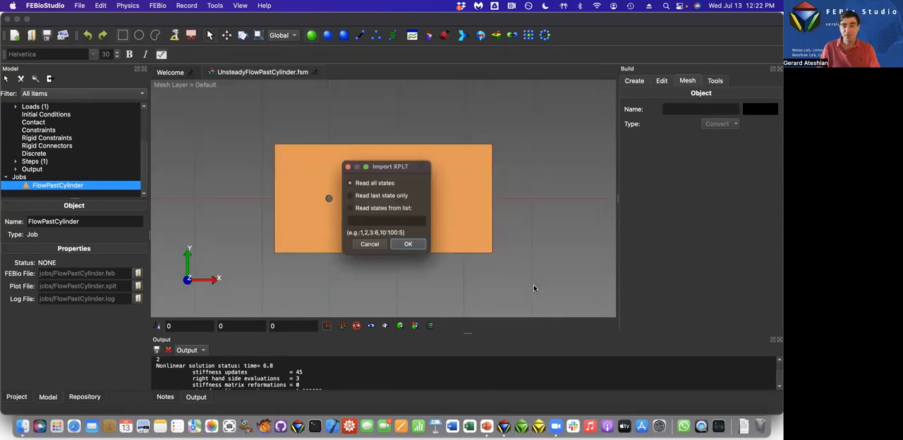
left_click(411, 248)
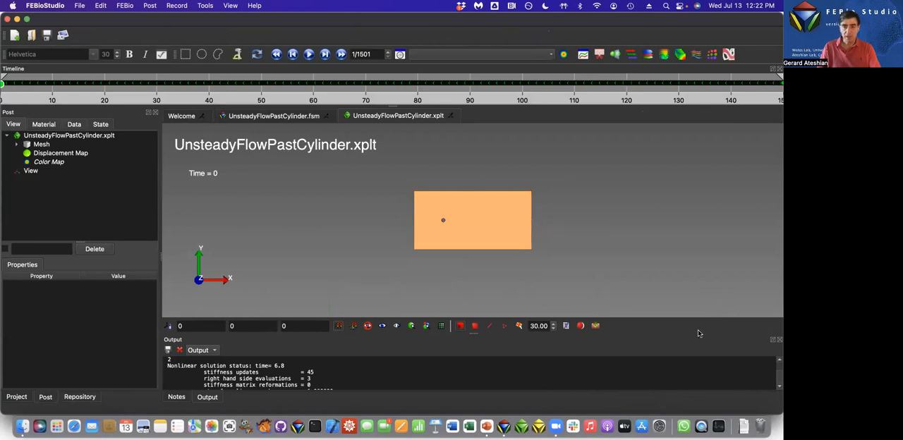
Turn on orthographic projection for the results view.
scroll(605, 271, "up", 5)
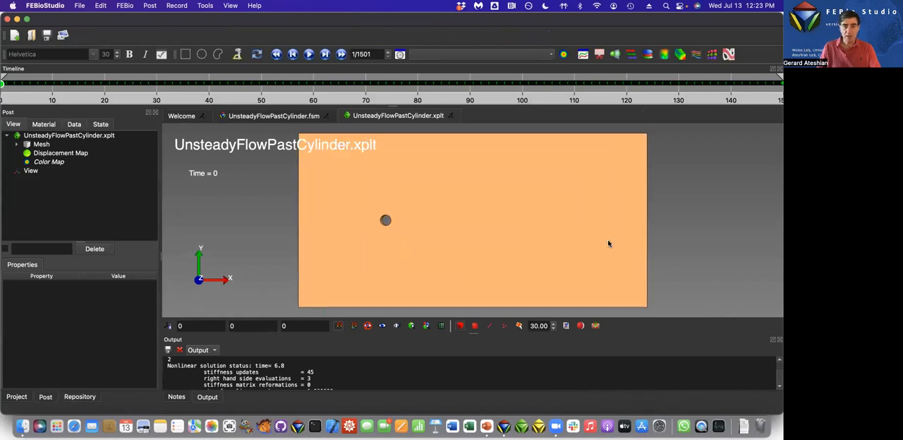
right_click(684, 240)
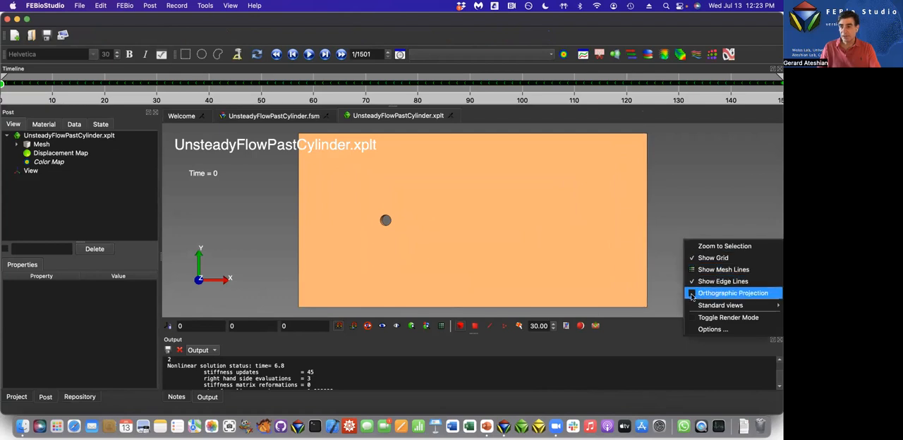
left_click(726, 292)
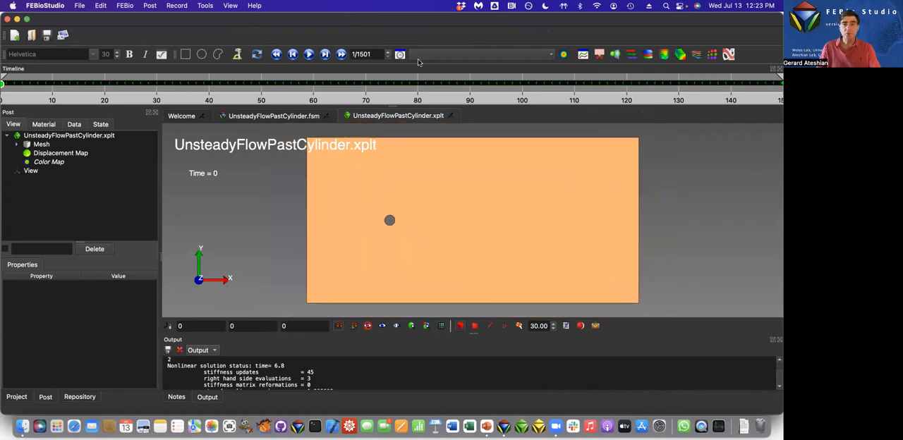
Look at the nodal fluid velocity components among the data fields and briefly display the mesh nodes.
left_click(445, 54)
mouse_move(442, 92)
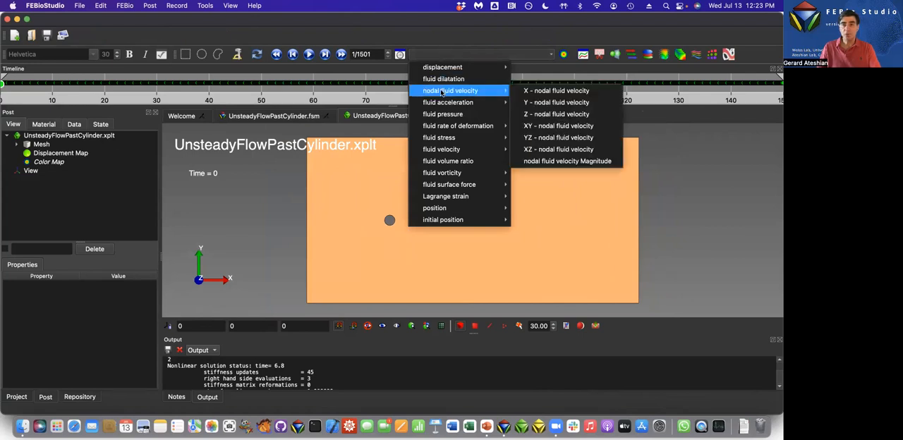
left_click(598, 92)
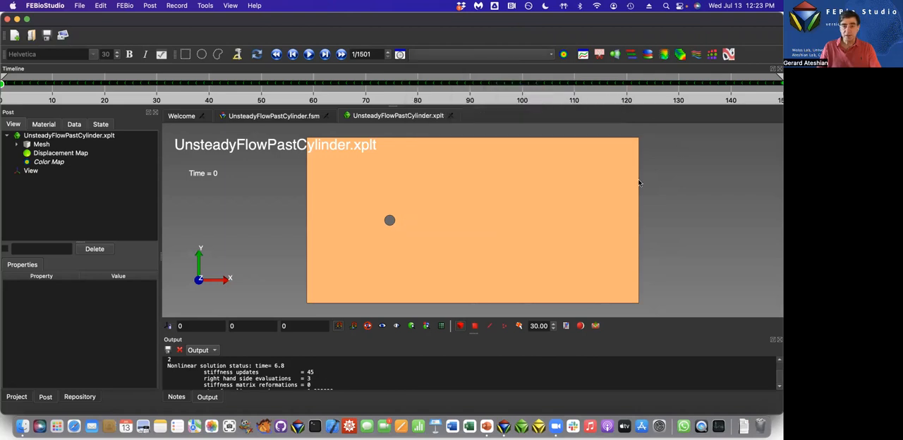
left_click(505, 328)
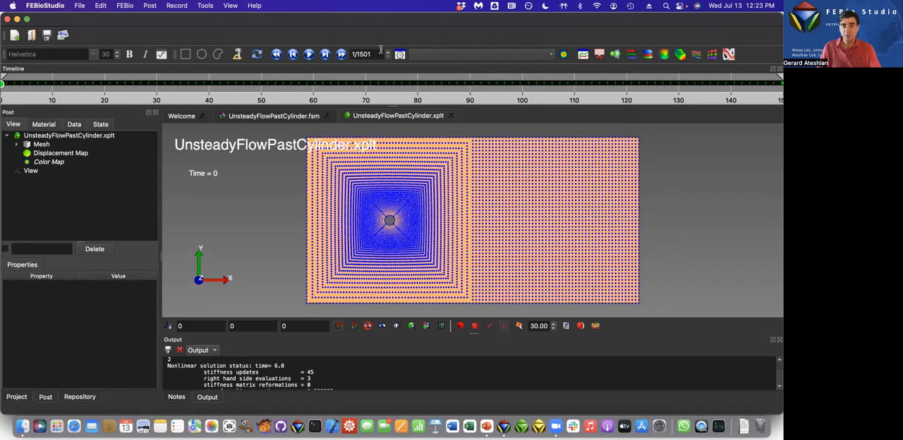
key("Escape")
Look at the fluid velocity components among the data fields and display the mesh elements.
left_click(435, 56)
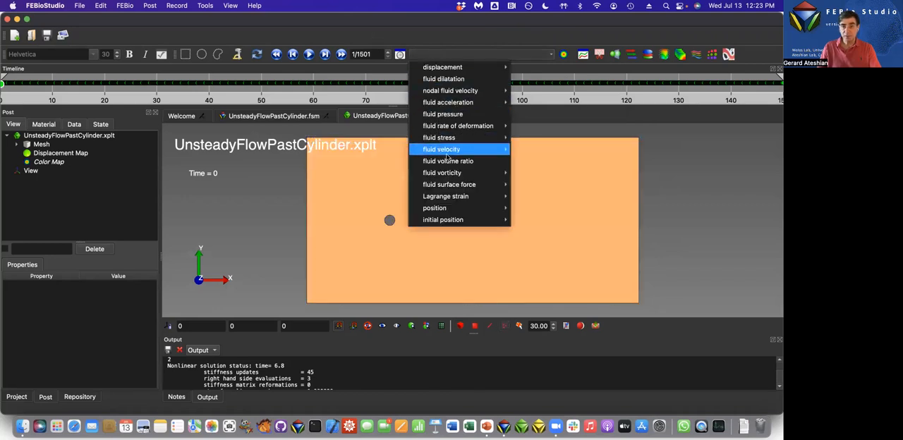
mouse_move(446, 152)
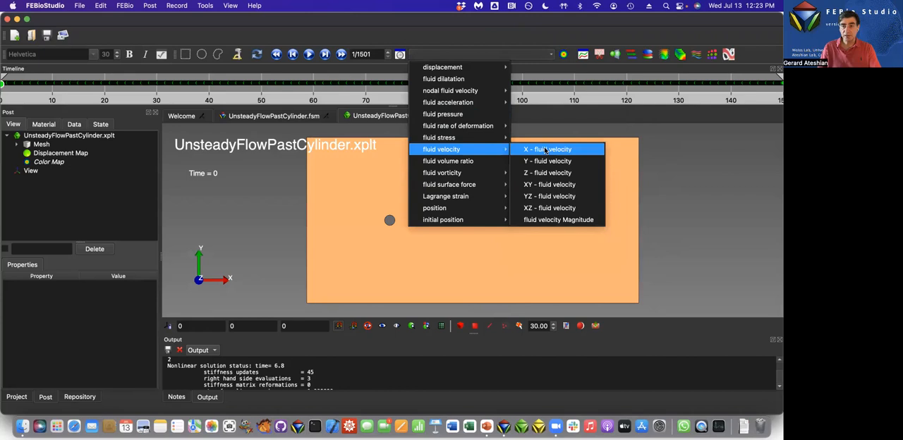
left_click(675, 227)
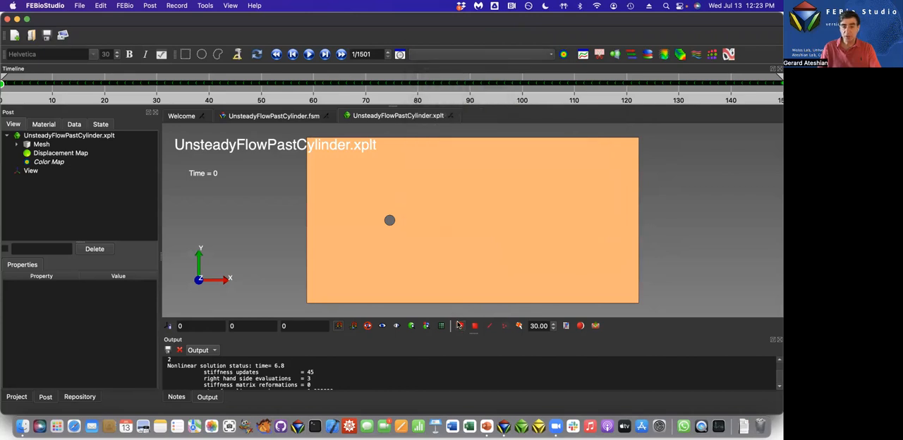
left_click(458, 326)
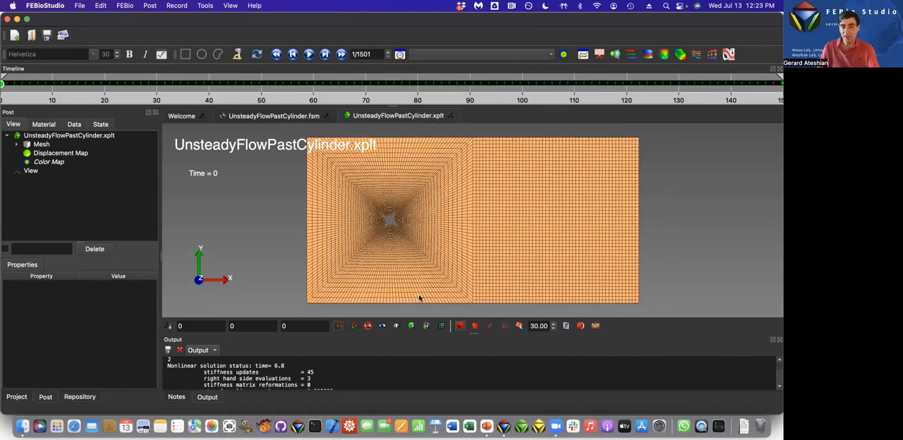
Color the results by the X - nodal fluid velocity field.
left_click(450, 61)
mouse_move(487, 90)
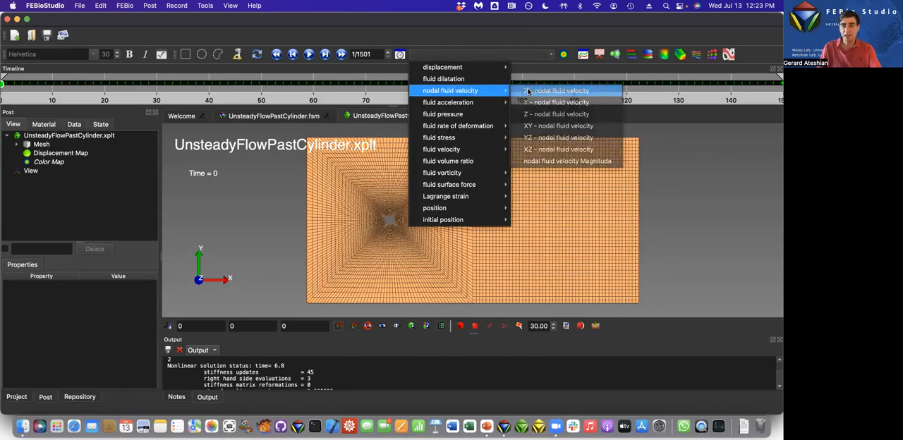
left_click(557, 91)
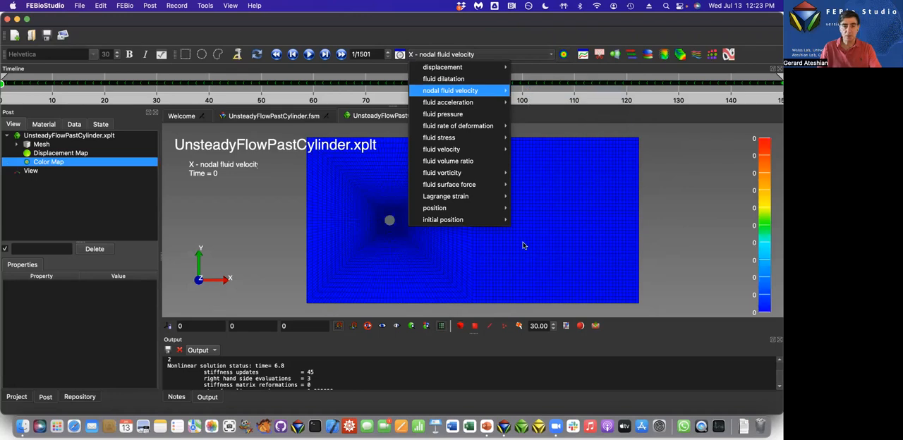
Hide the mesh lines and scrub the X velocity results from about 10 s to about 100 s.
left_click(51, 85)
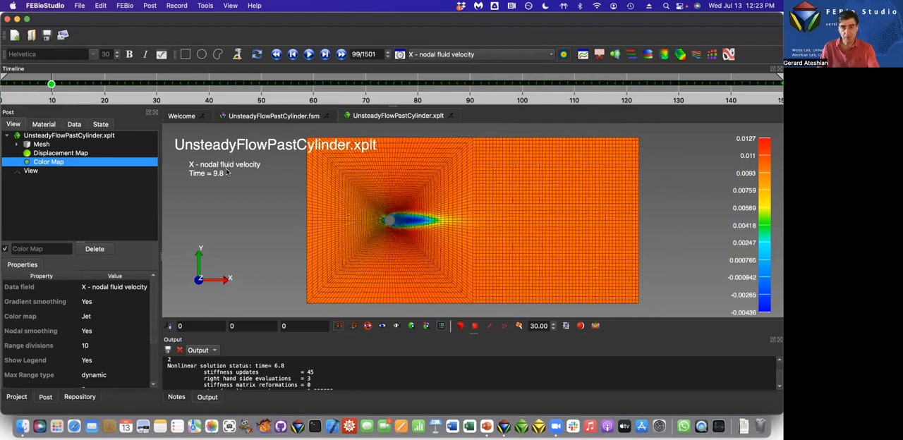
key("m")
mouse_move(53, 84)
left_mouse_down()
mouse_move(459, 103)
mouse_move(466, 91)
mouse_move(525, 86)
left_mouse_up()
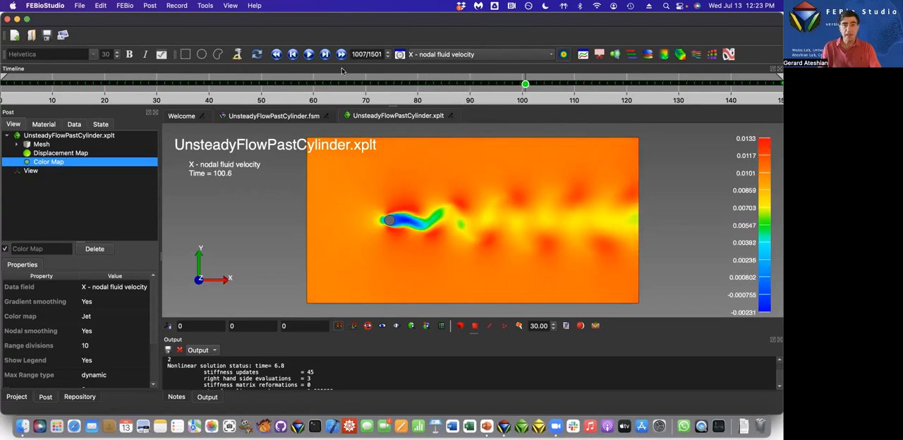
Set playback to 100 FPS with a fixed time step of 1 and play the X velocity animation from the first state.
left_click(276, 54)
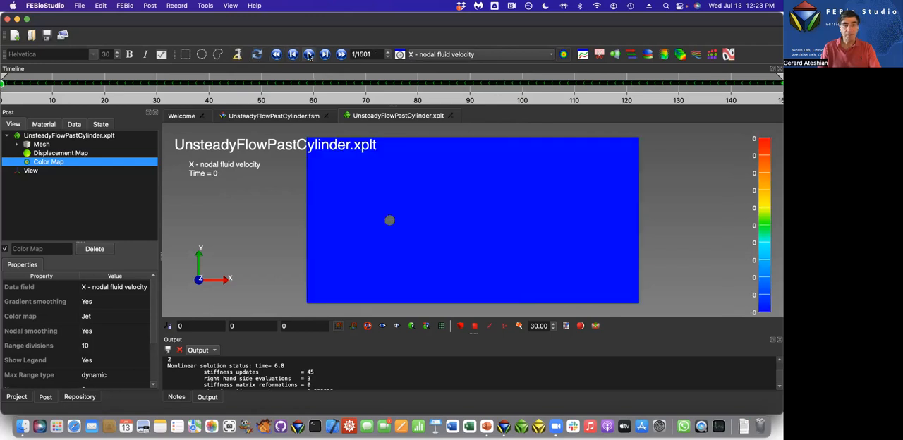
left_click(400, 54)
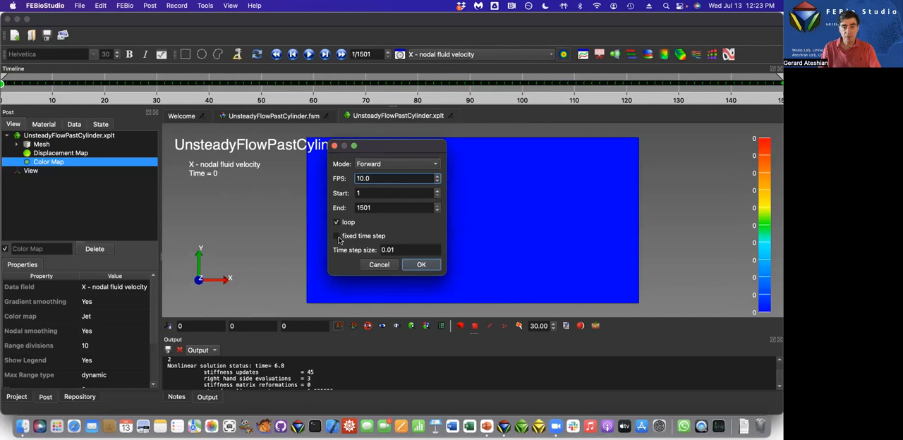
left_click(337, 237)
double_click(393, 250)
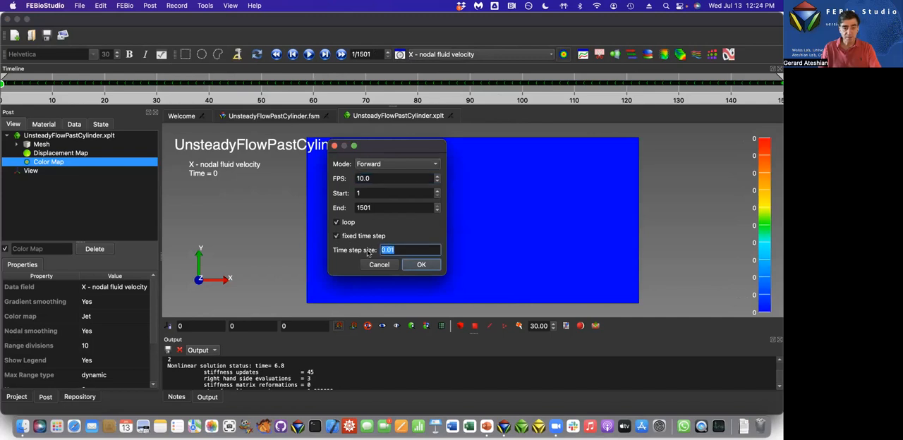
type("1")
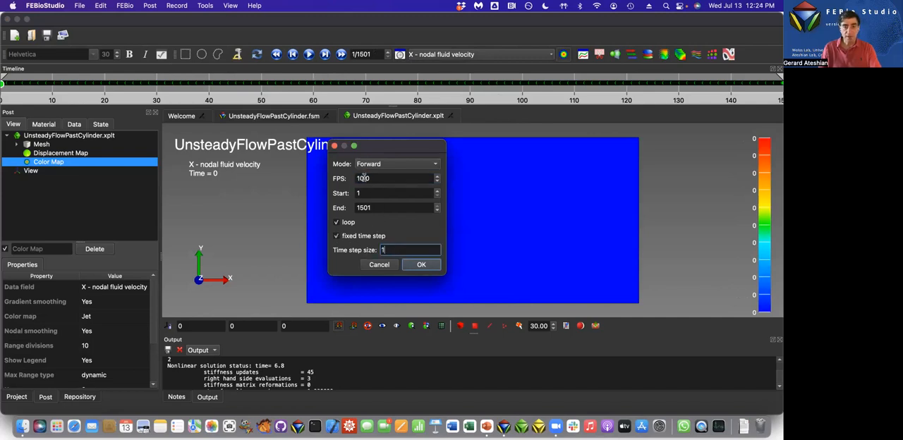
left_click(362, 180)
type("0")
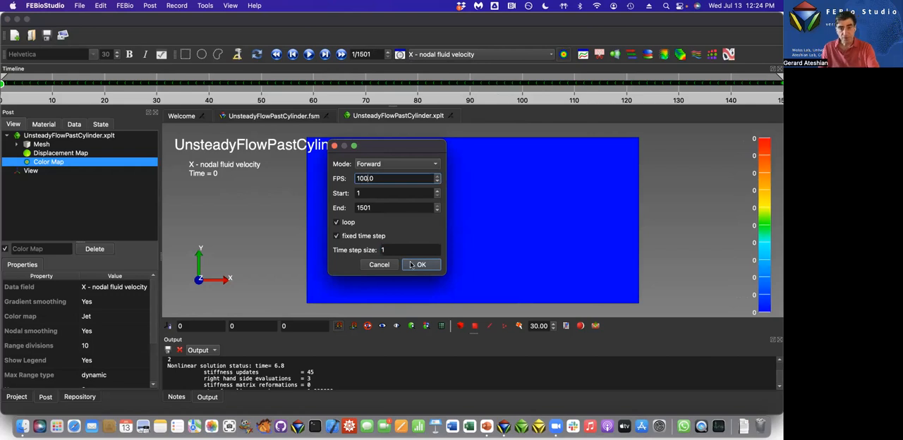
left_click(421, 265)
left_click(309, 54)
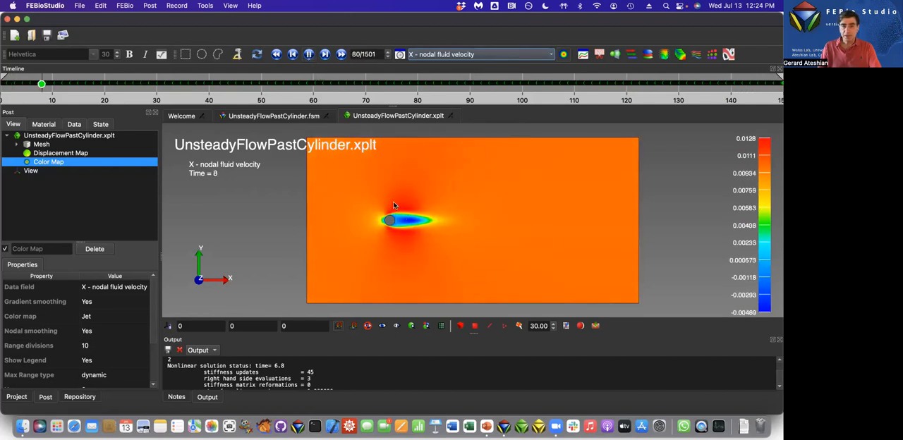
left_click(309, 54)
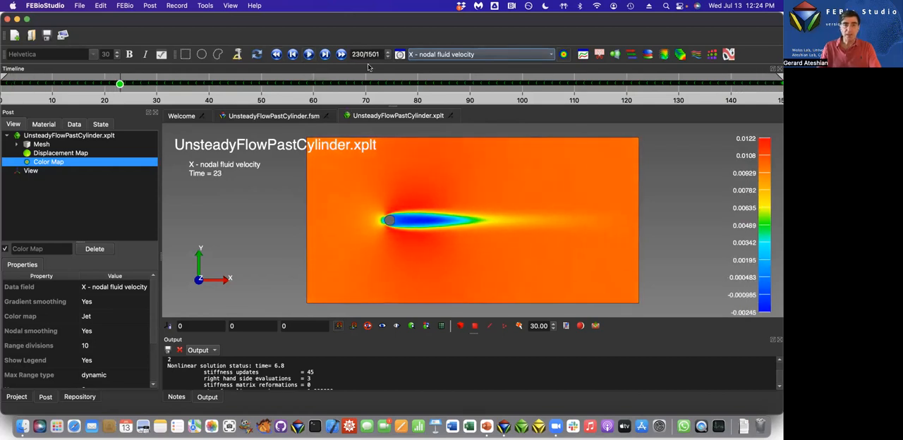
Color the results by Z - fluid vorticity and show the state at time 50.
left_click(472, 60)
mouse_move(458, 175)
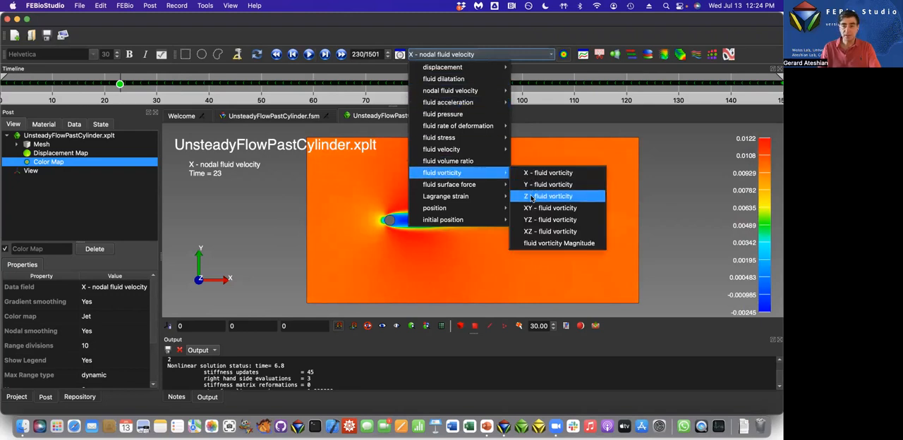
left_click(532, 197)
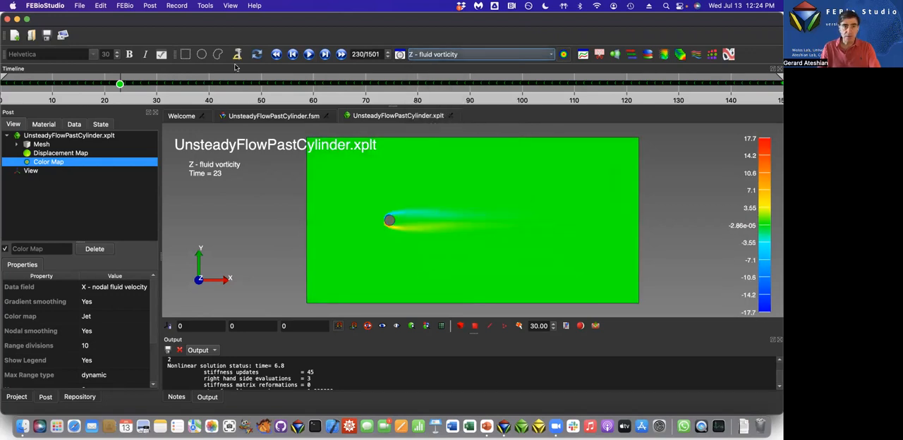
left_click(261, 84)
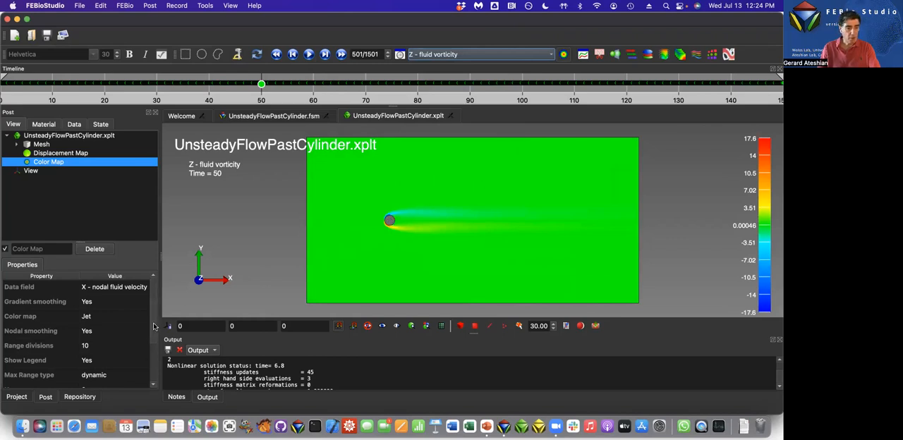
Give the vorticity color map a user-defined range with a maximum of 1 and a minimum of -1.
scroll(106, 331, "down", 3)
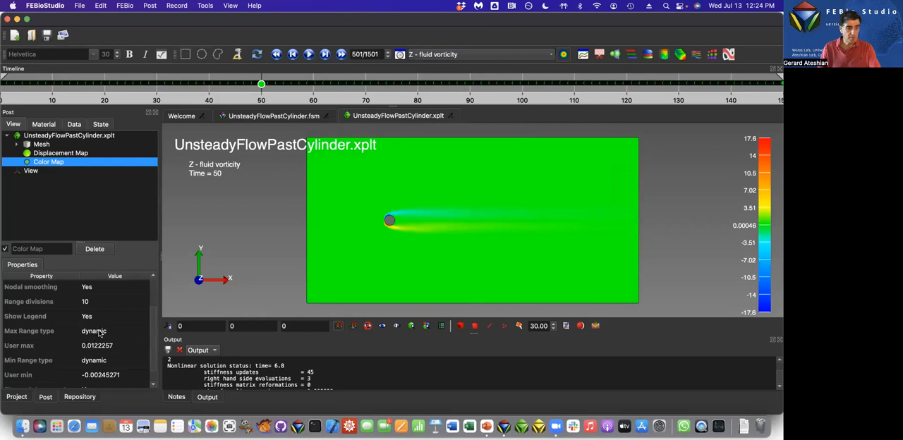
left_click(99, 332)
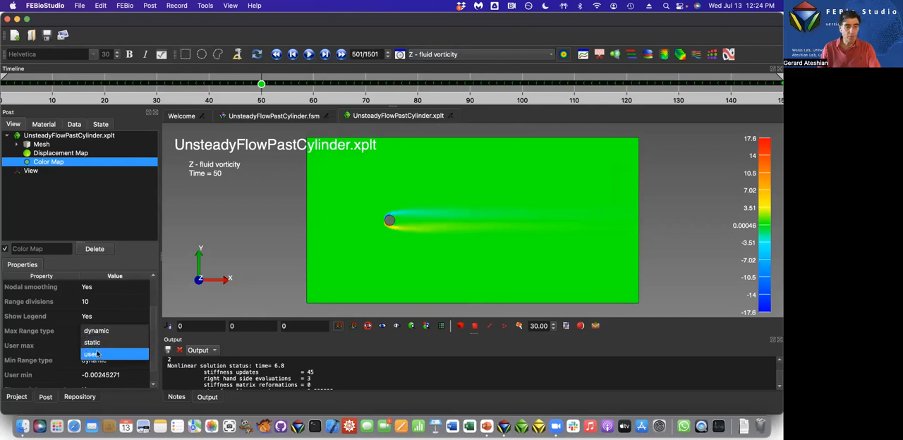
left_click(91, 353)
double_click(111, 347)
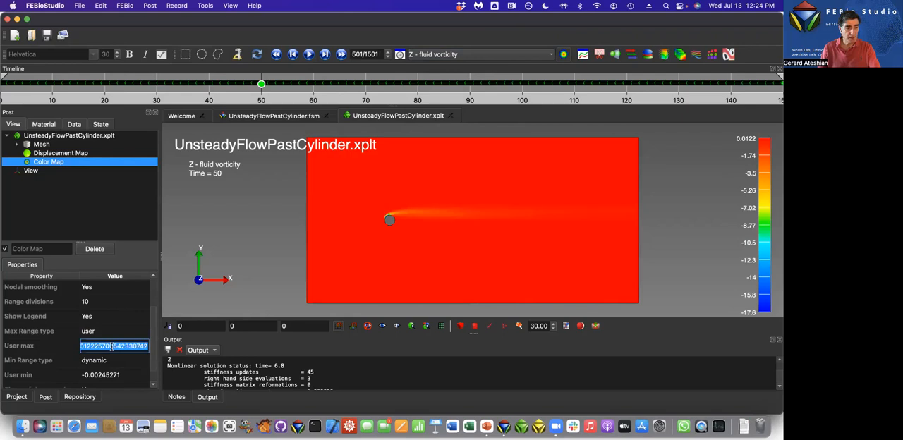
type("1")
key("Tab")
left_click(104, 361)
left_click(95, 382)
double_click(96, 377)
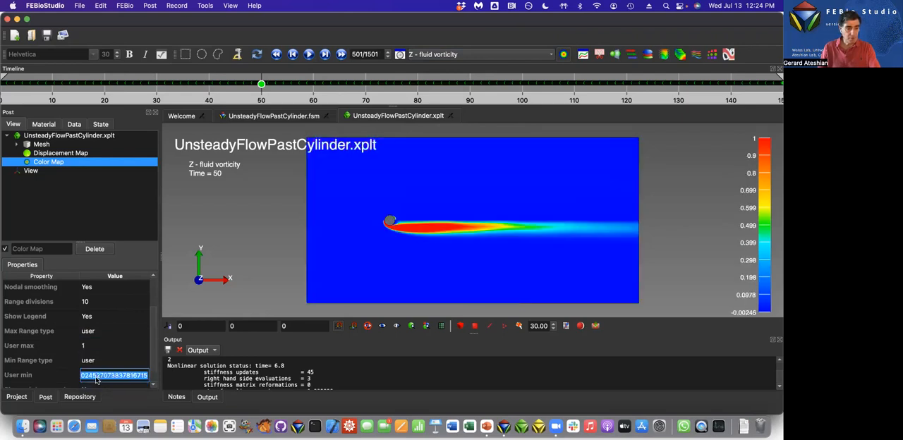
type("-1")
key("Tab")
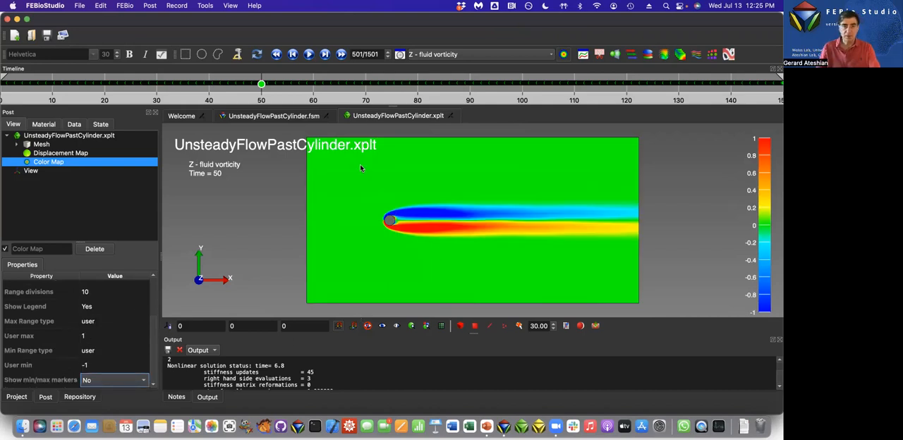
Play the Z vorticity animation to examine the vortex shedding, briefly showing the mesh lines, and pause it near the end.
left_click(308, 54)
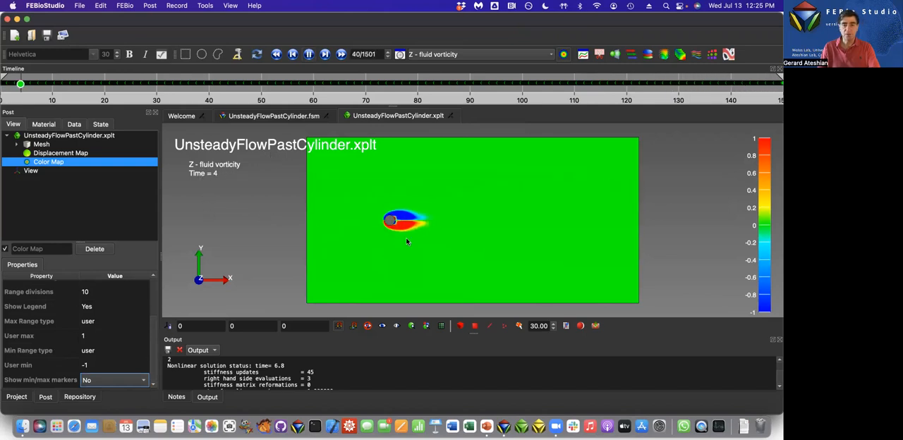
key("m")
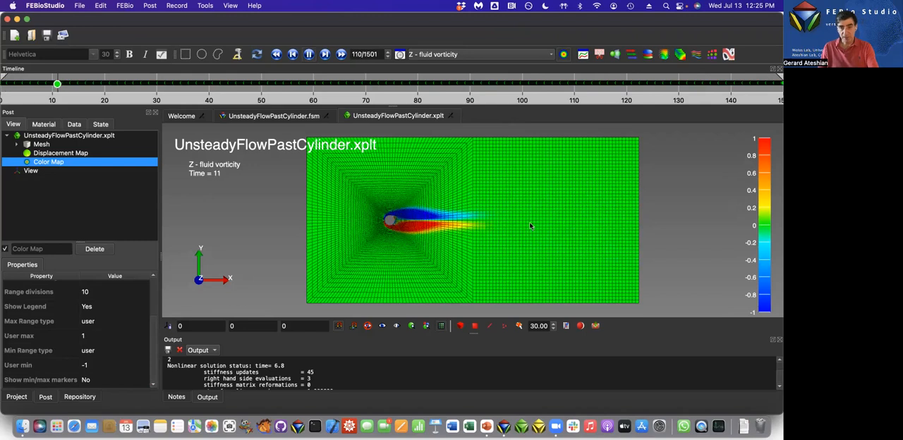
key("m")
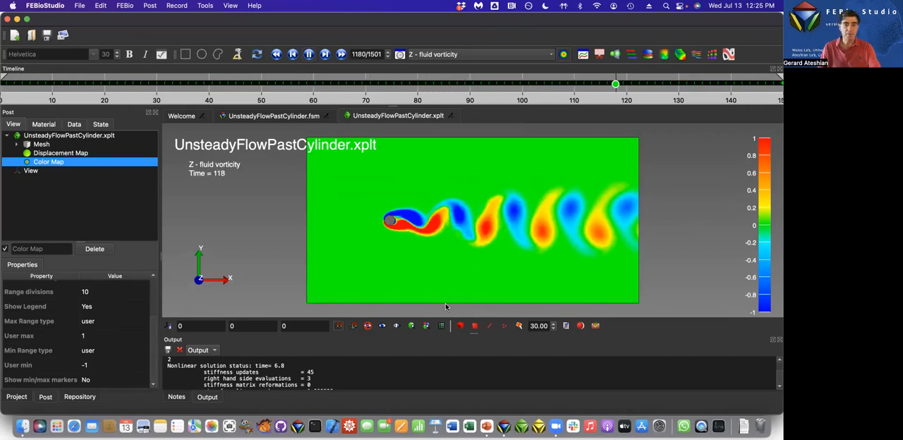
left_click(309, 54)
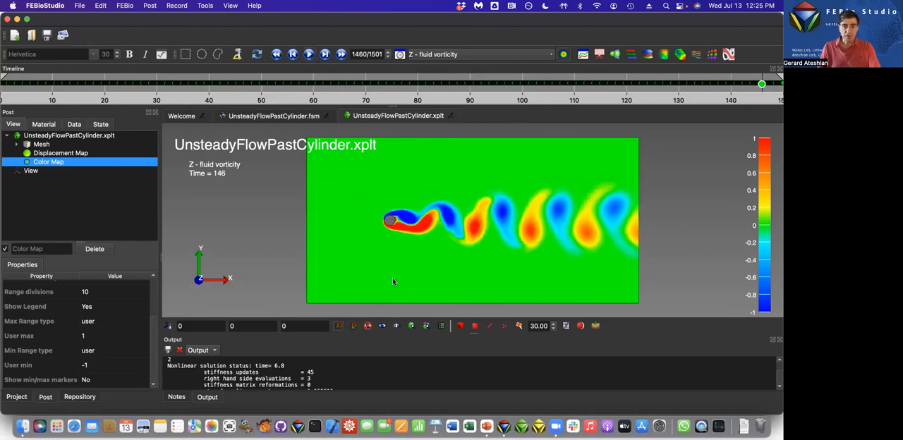
Select a face on the cylinder surface and plot its X - fluid surface force against time in a new graph.
scroll(393, 282, "up", 10)
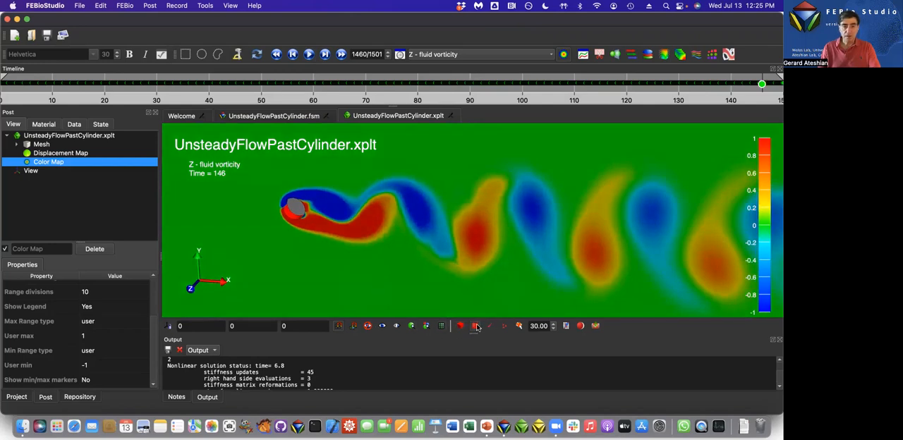
left_click(292, 216)
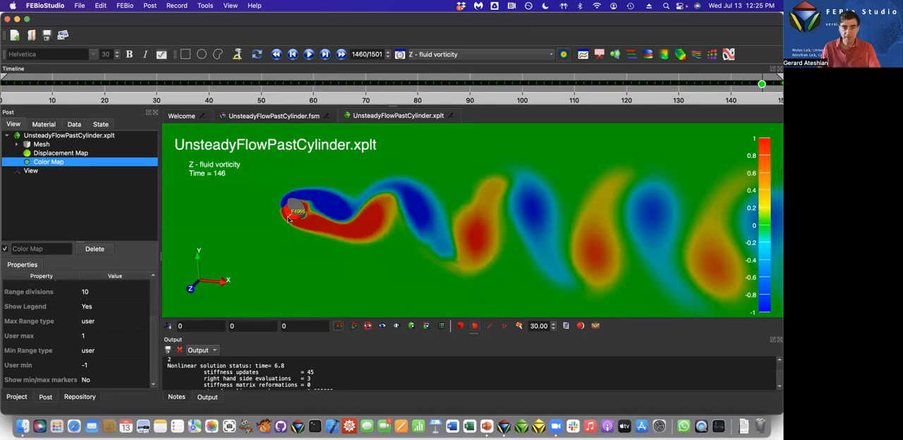
left_click(149, 6)
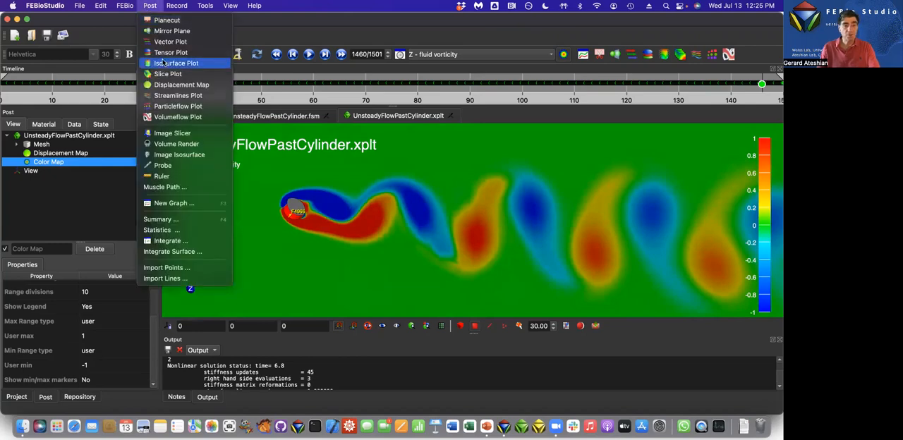
left_click(185, 203)
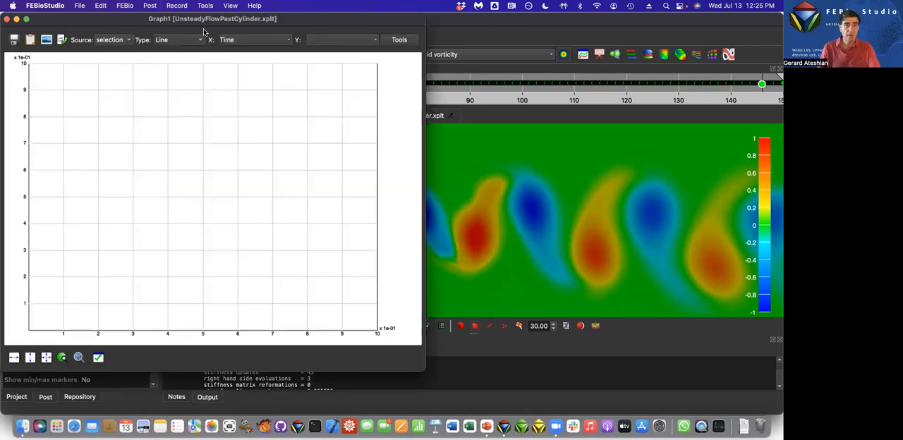
left_click(335, 41)
mouse_move(347, 171)
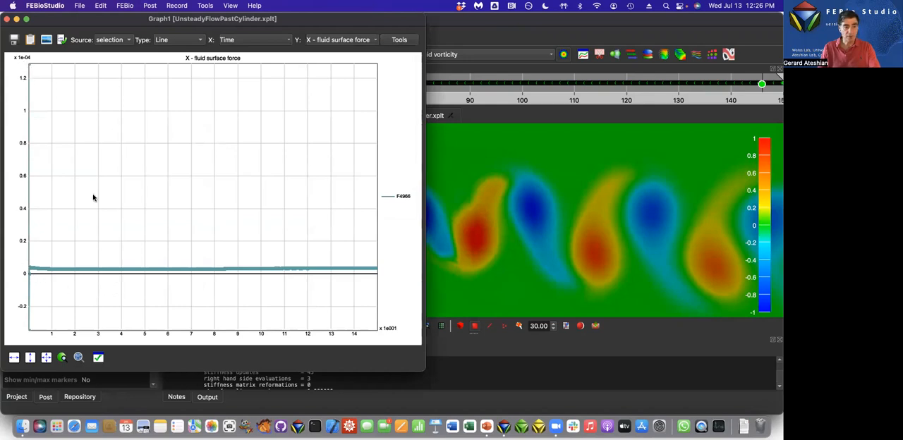
Set the force graph's Y axis range to a minimum of 0 and a maximum of 4e-6.
left_click(98, 358)
left_click(235, 193)
left_click_drag(235, 193, 138, 198)
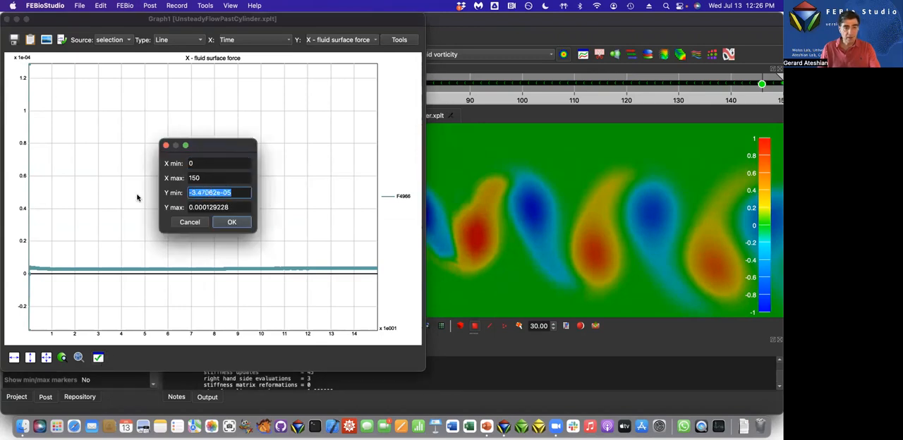
type("0")
left_click_drag(249, 211, 151, 206)
type("4e-6")
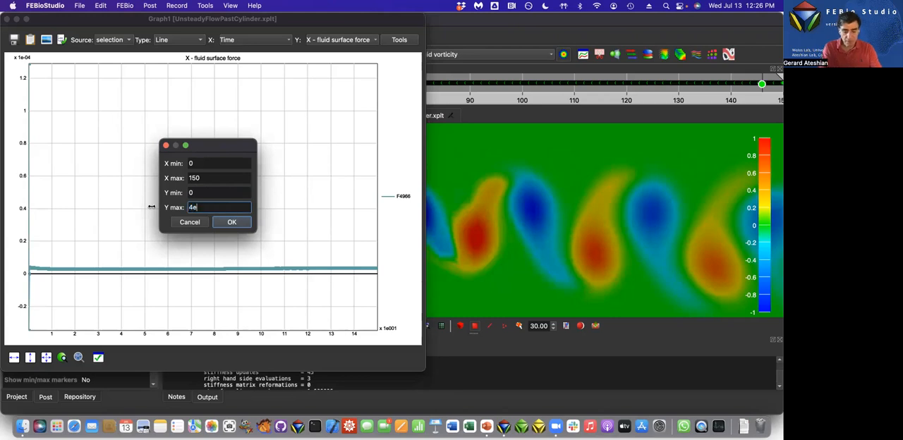
left_click(237, 222)
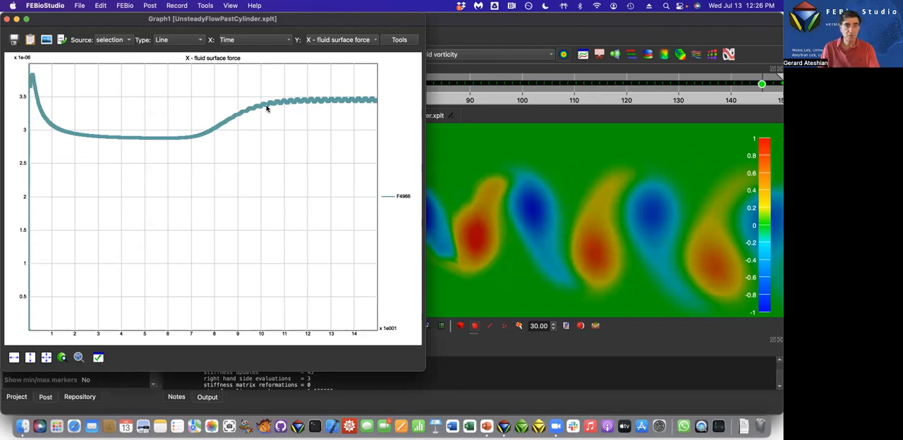
Plot the Y - fluid surface force against time for the selected cylinder face.
left_click(333, 41)
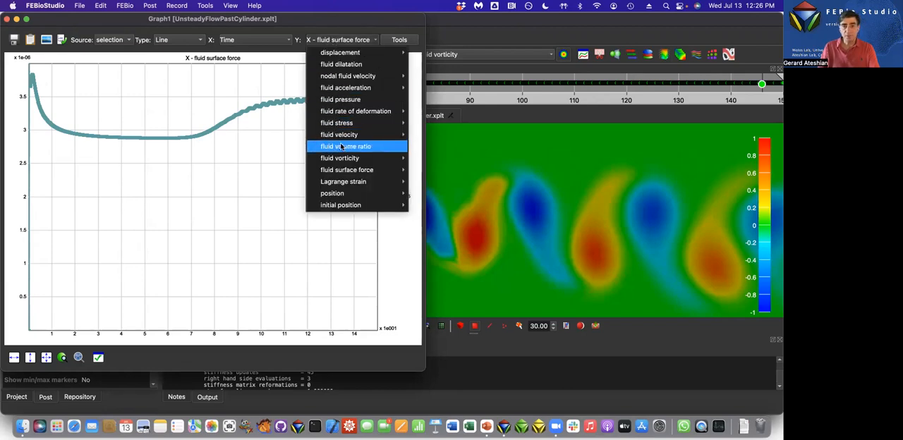
mouse_move(339, 169)
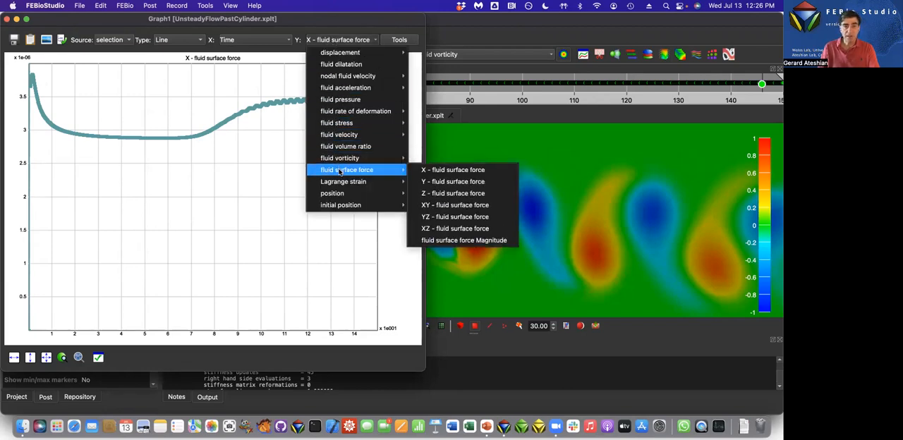
left_click(431, 182)
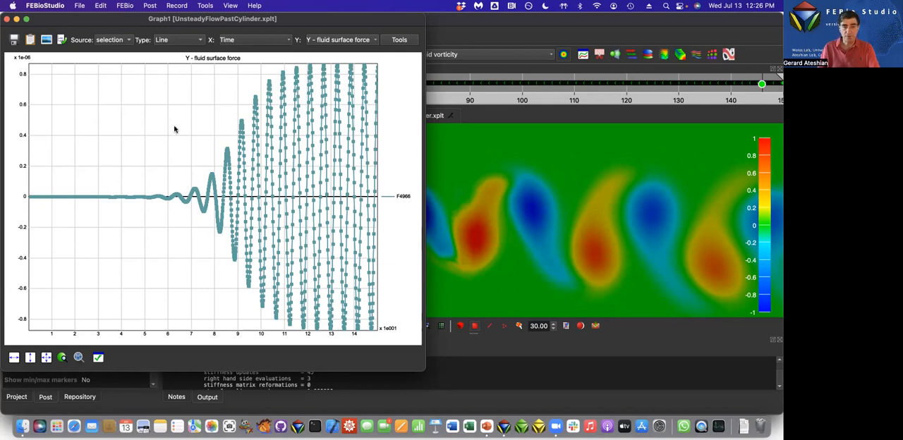
key("super+Tab")
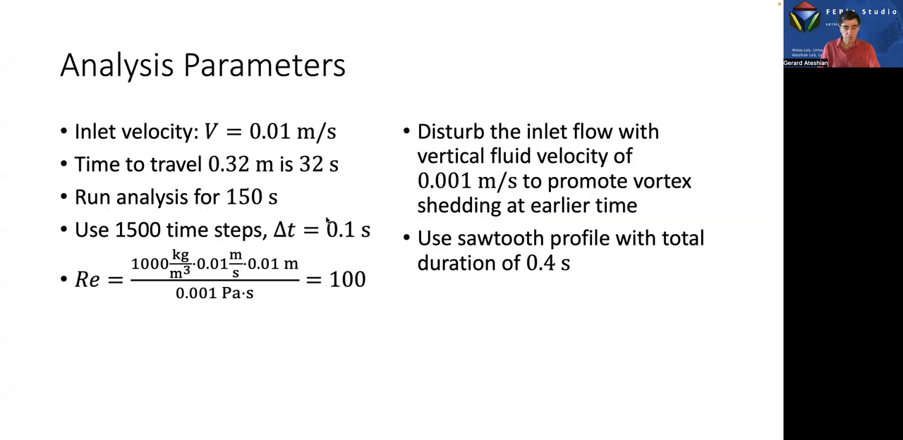
left_click(327, 218)
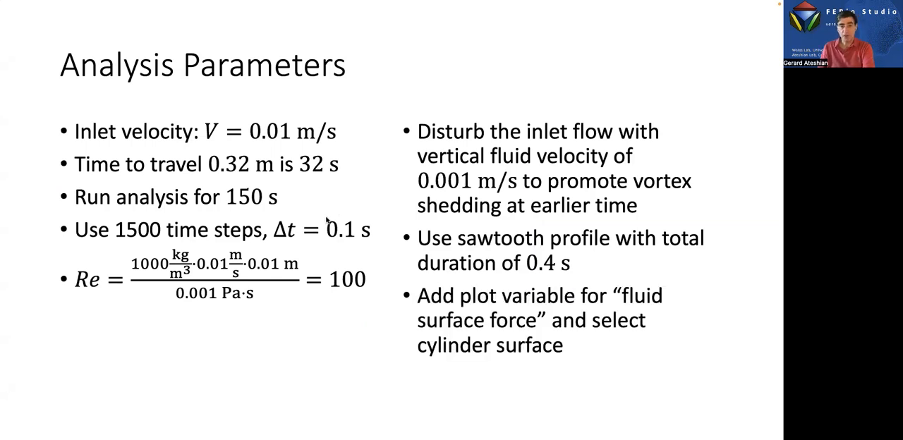
left_click(327, 221)
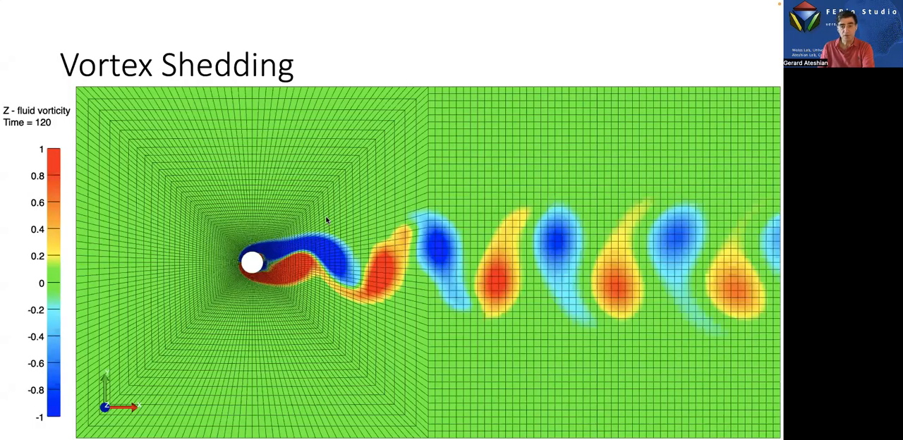
left_click(327, 220)
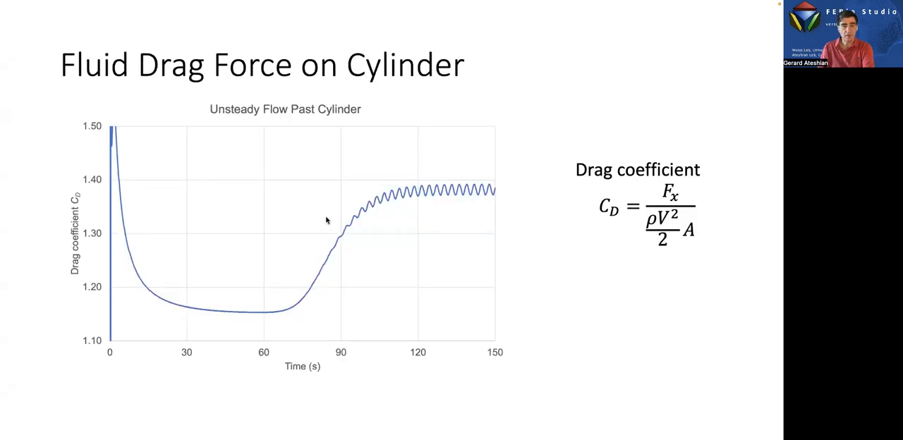